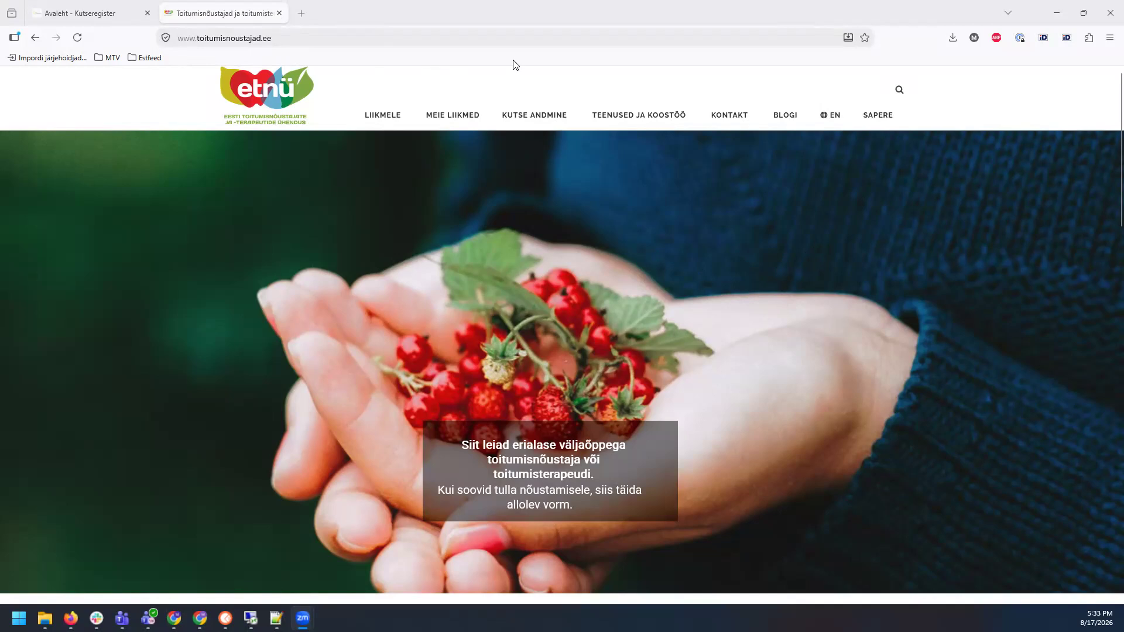
# Step: From the KUTSE ANDMINE menu, go to the Toitumisnõustaja, tase 5 page and scroll to its required documents
pyautogui.moveTo(536, 119)
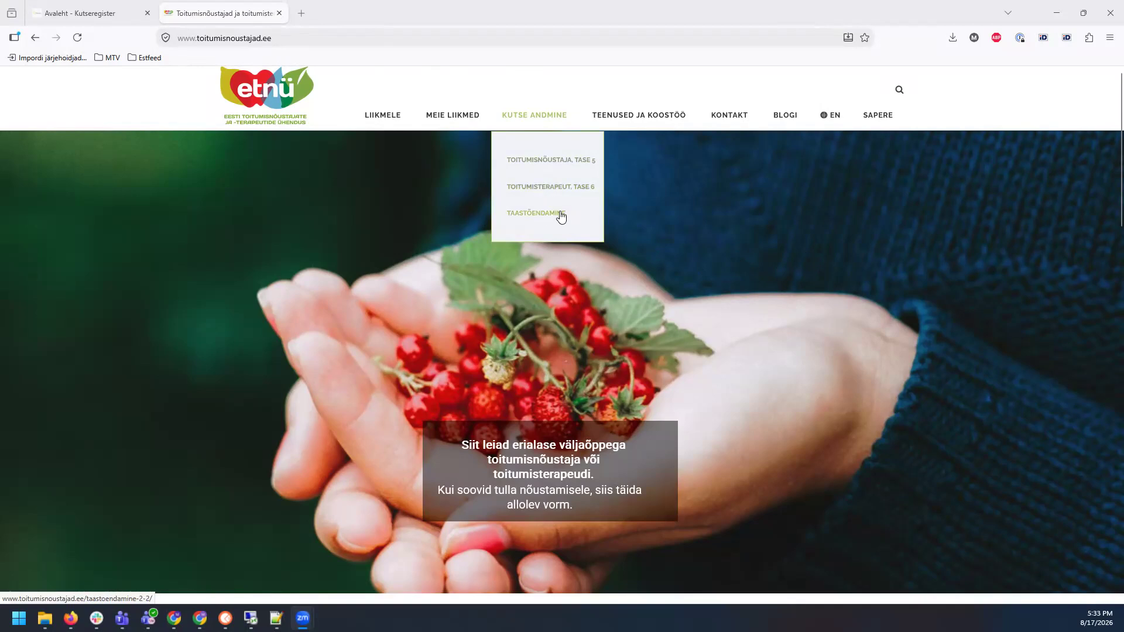
pyautogui.click(547, 166)
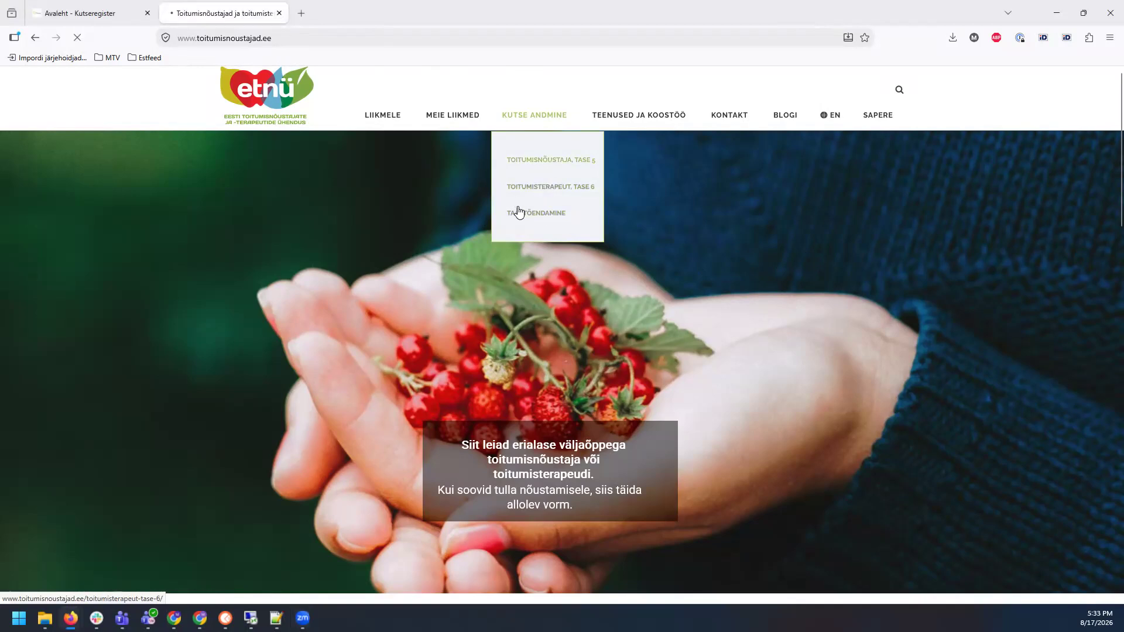
pyautogui.scroll(-2, 482, 280)
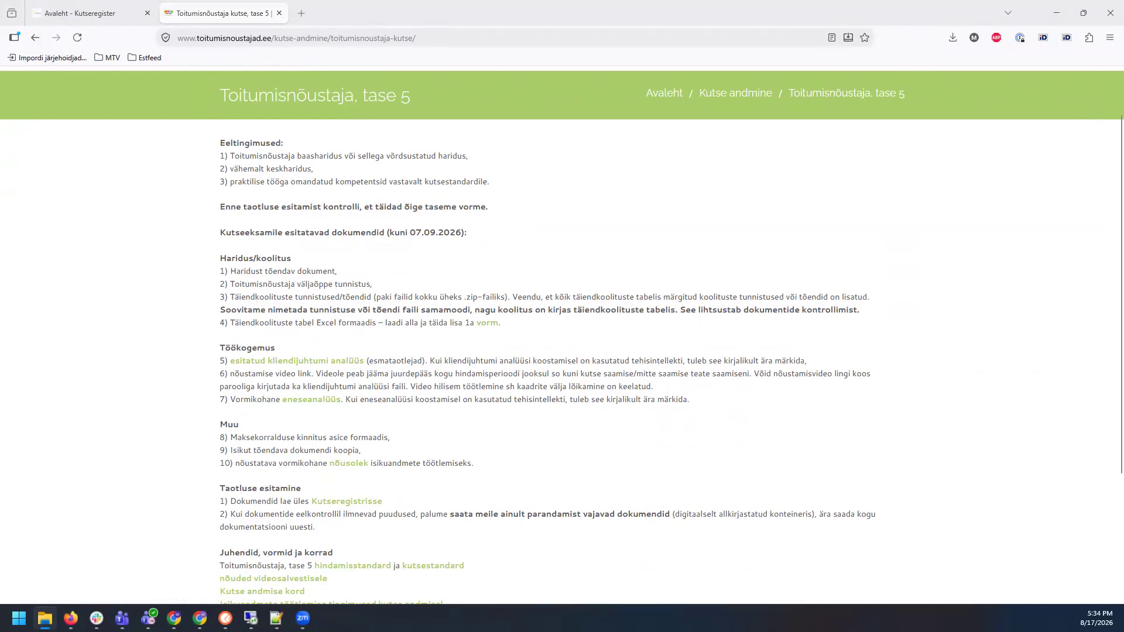
pyautogui.press('super+Right')
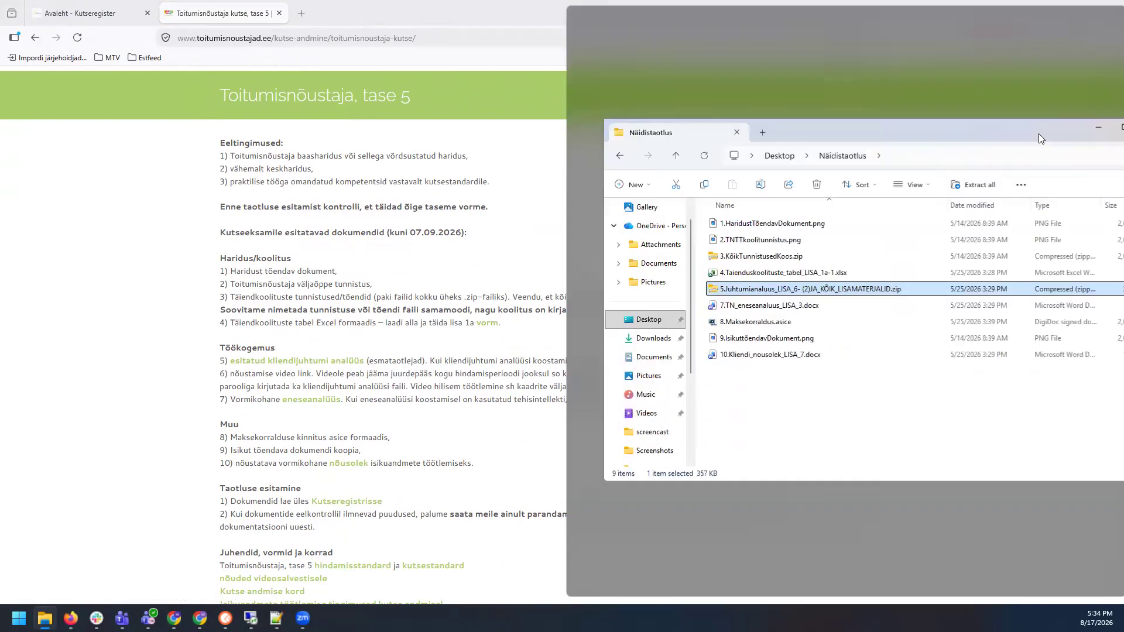
pyautogui.doubleClick(906, 23)
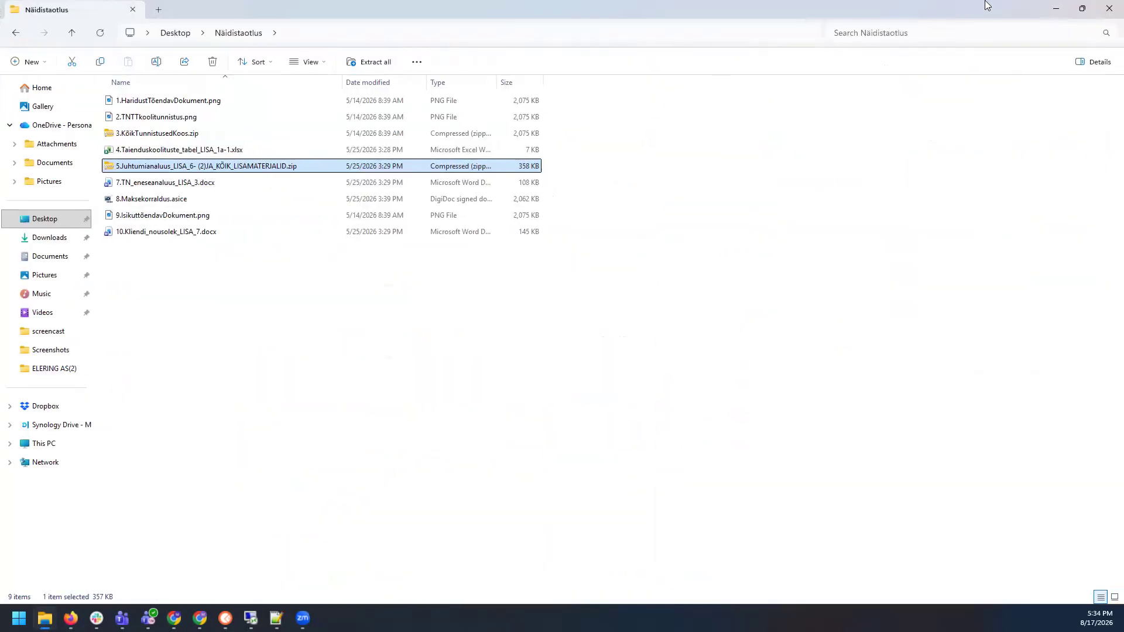
pyautogui.click(1080, 17)
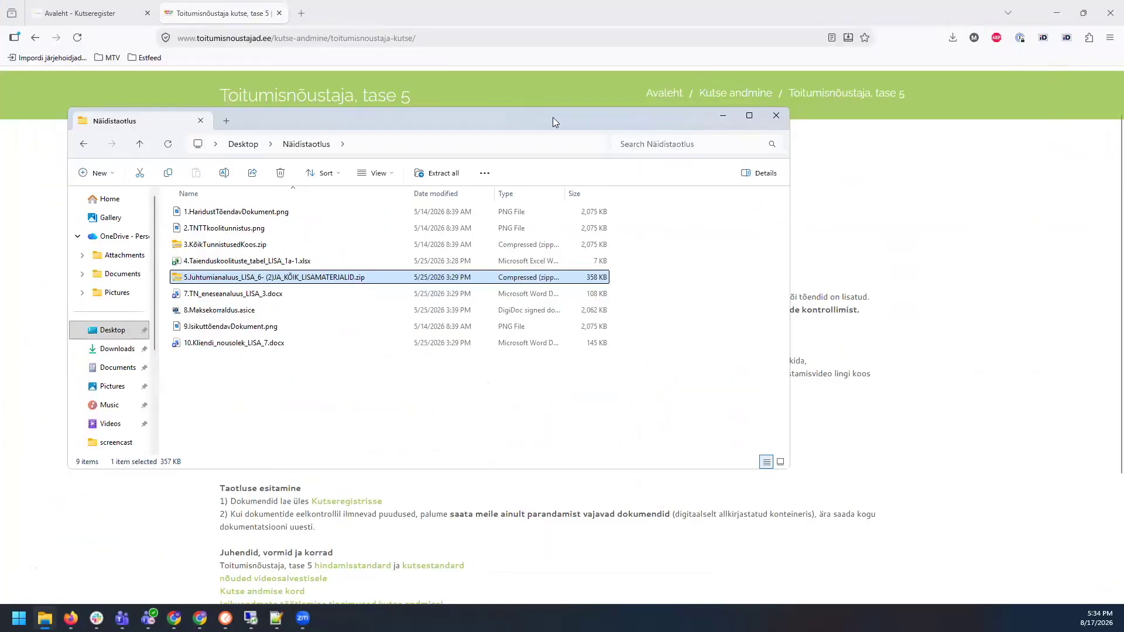
pyautogui.moveTo(552, 118); pyautogui.dragTo(791, 115)
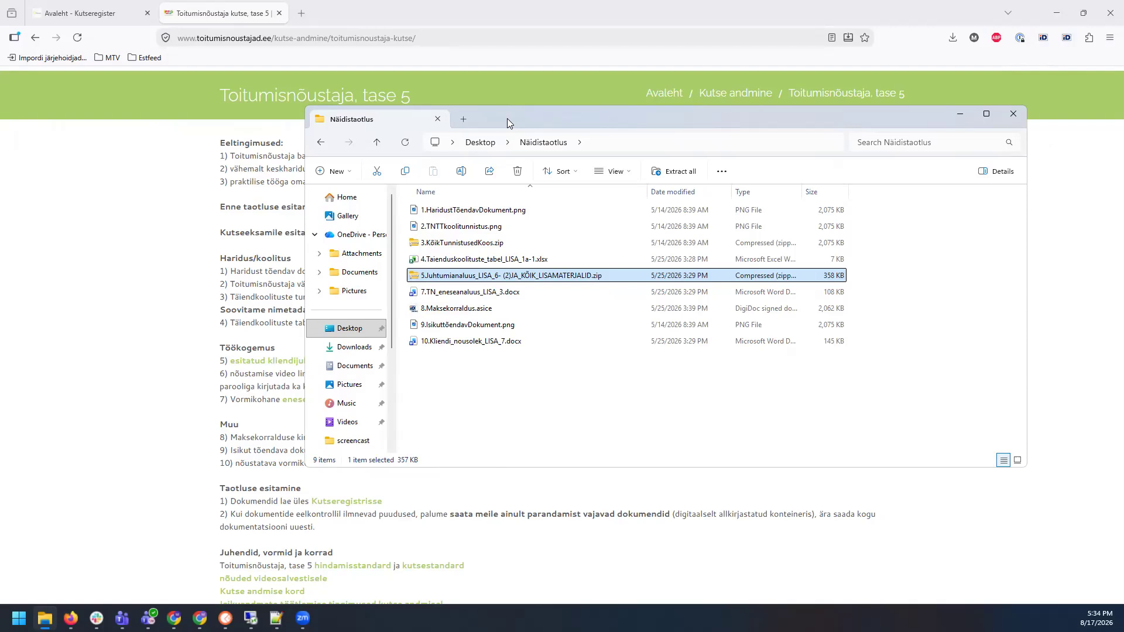
pyautogui.hotkey('alt', 'Tab')
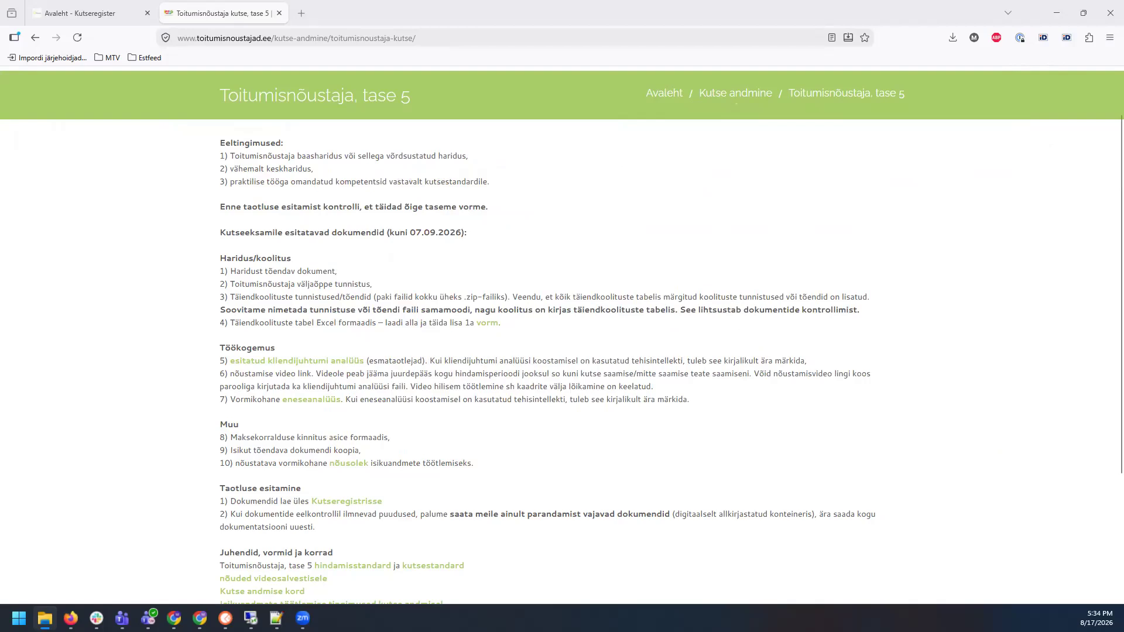
# Step: In Kutseregister as Eraisik, search open qualifications for 'toitumis' and open Toitumisnõustaja, tase 5
pyautogui.click(91, 14)
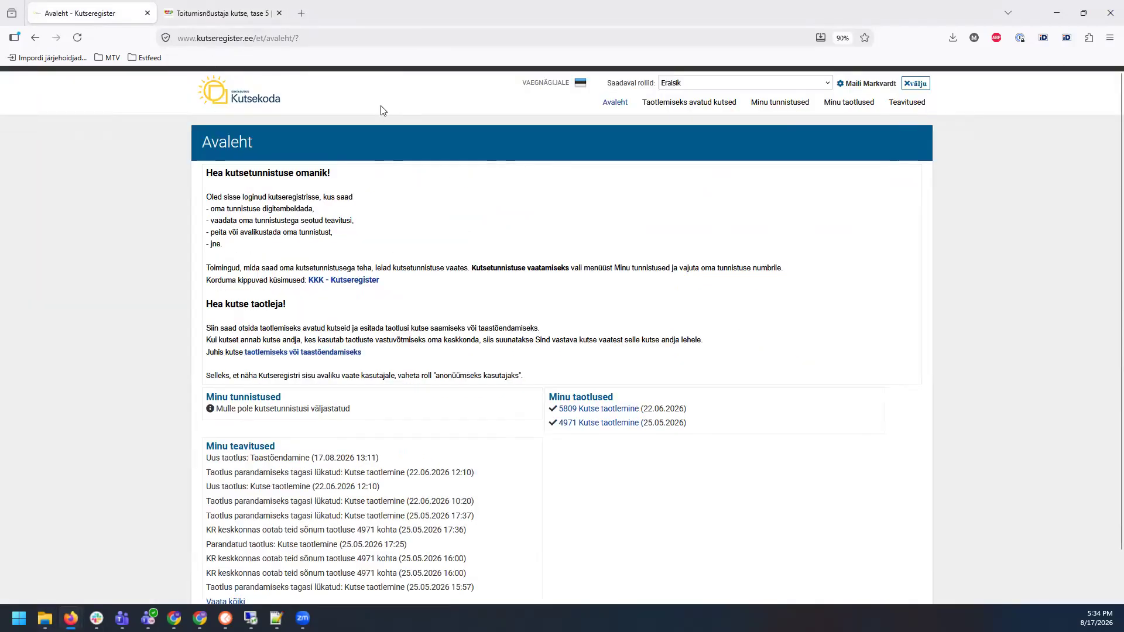
pyautogui.click(717, 89)
pyautogui.click(697, 109)
pyautogui.click(682, 105)
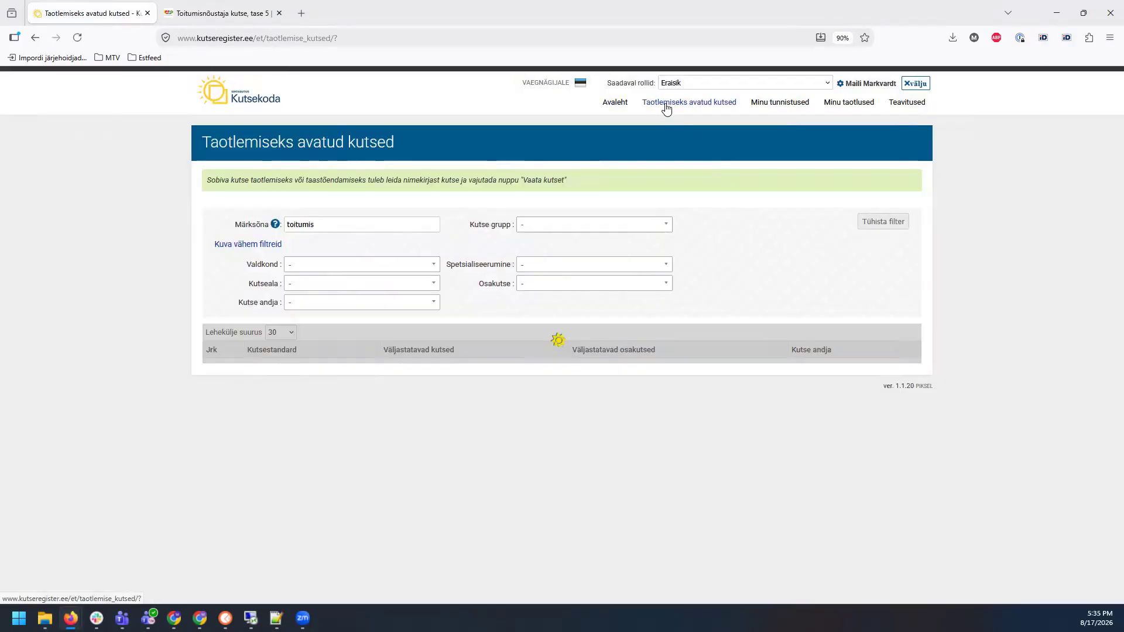
pyautogui.click(346, 225)
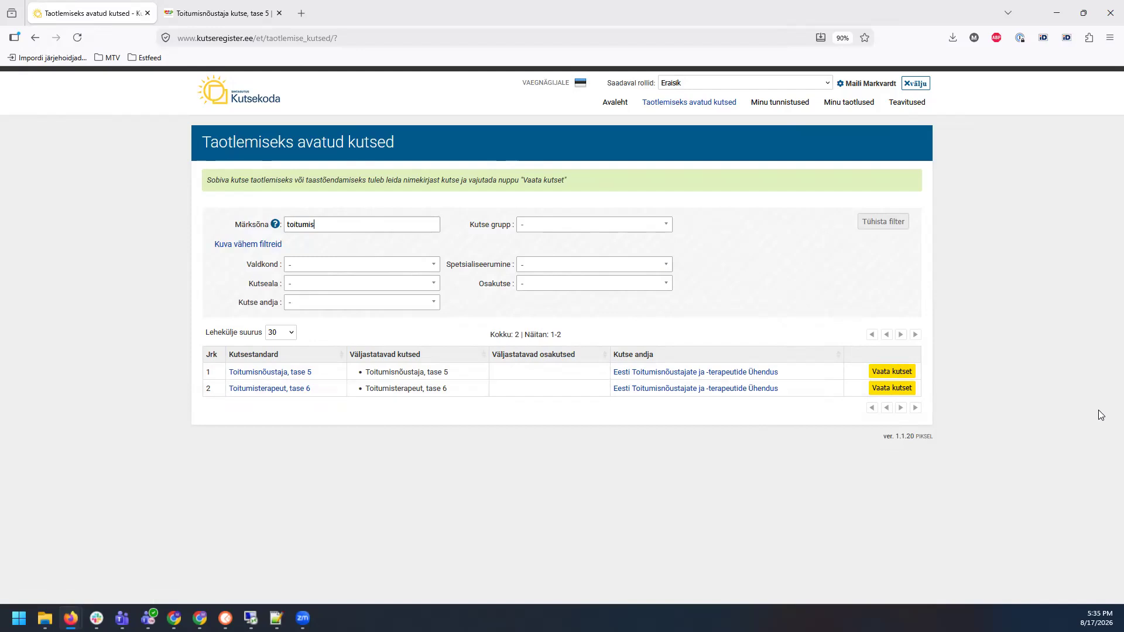
pyautogui.click(891, 372)
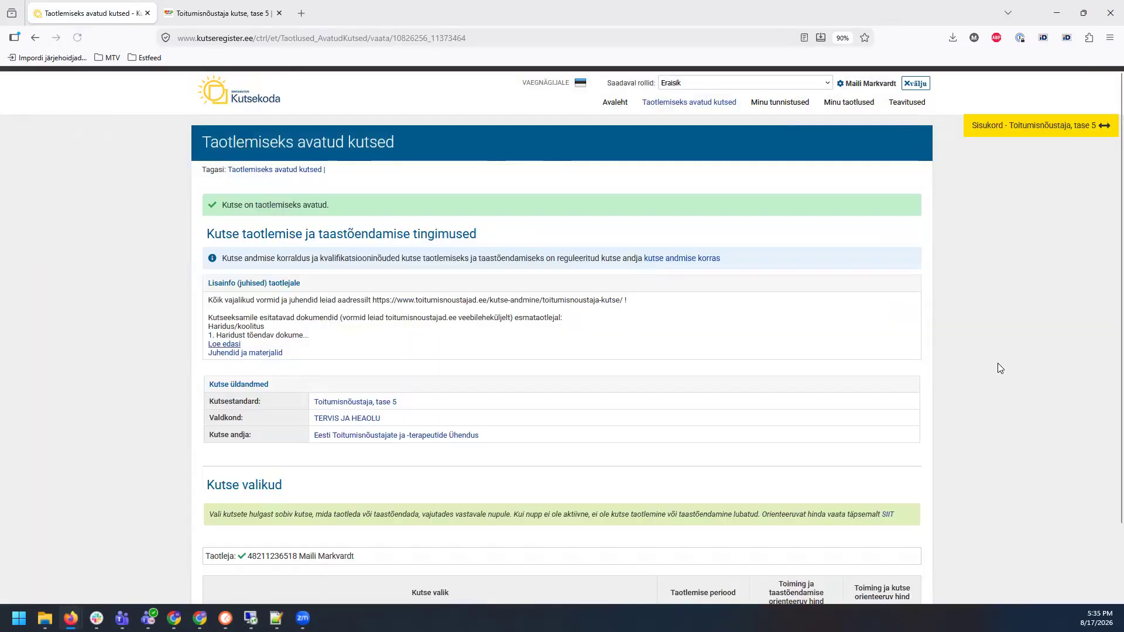
# Step: Expand the full applicant instructions and review the first-time applicant document list
pyautogui.scroll(-2, 969, 342)
pyautogui.click(224, 260)
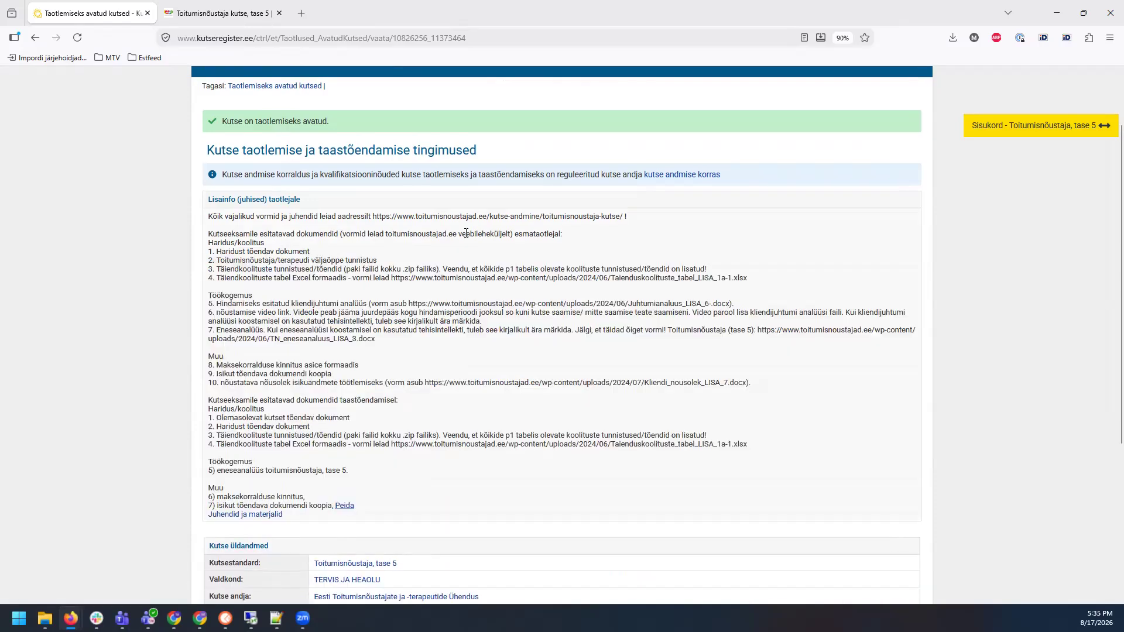
pyautogui.moveTo(209, 216); pyautogui.dragTo(777, 392)
pyautogui.click(174, 259)
pyautogui.moveTo(211, 233); pyautogui.dragTo(777, 387)
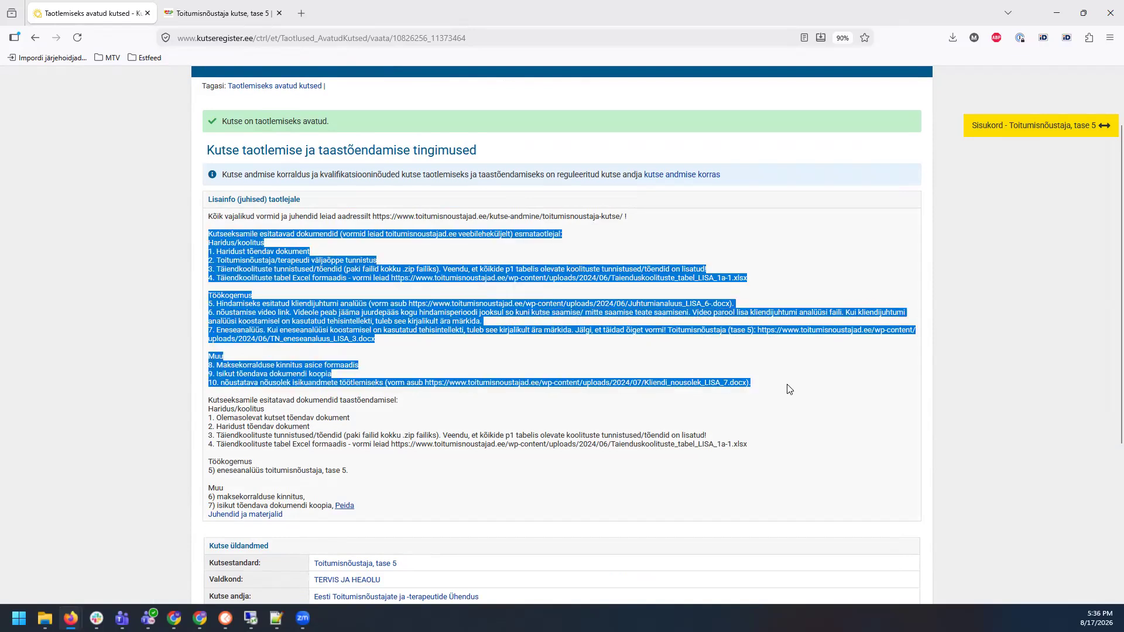
pyautogui.click(788, 385)
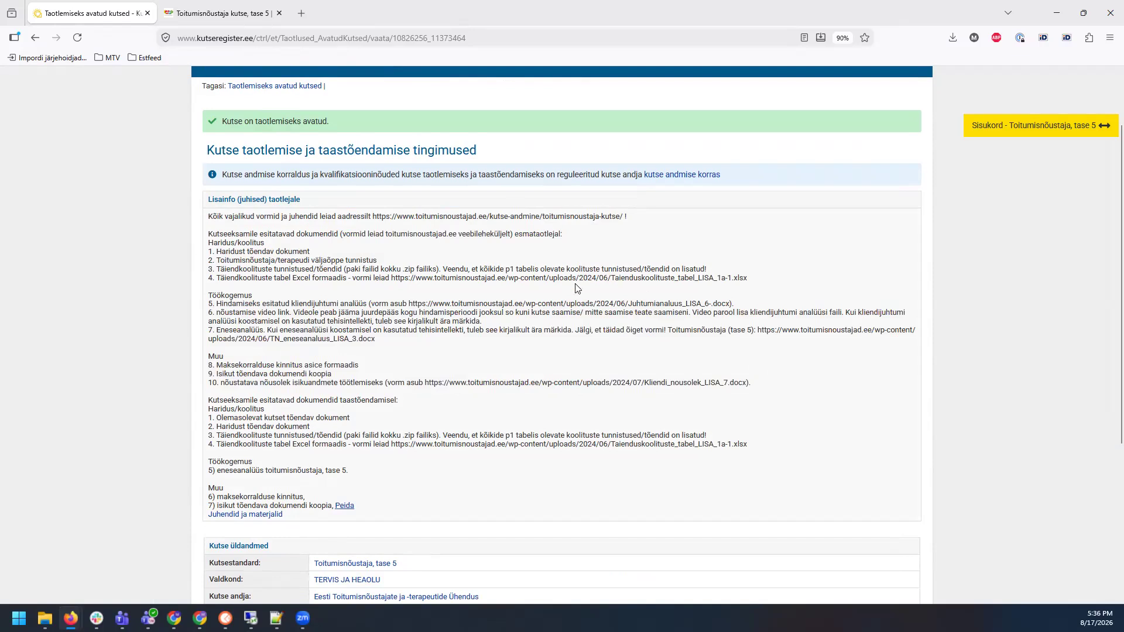
# Step: Review the renewal applicants' document list and start the Toitumisnõustaja, tase 5 application
pyautogui.scroll(-1, 351, 327)
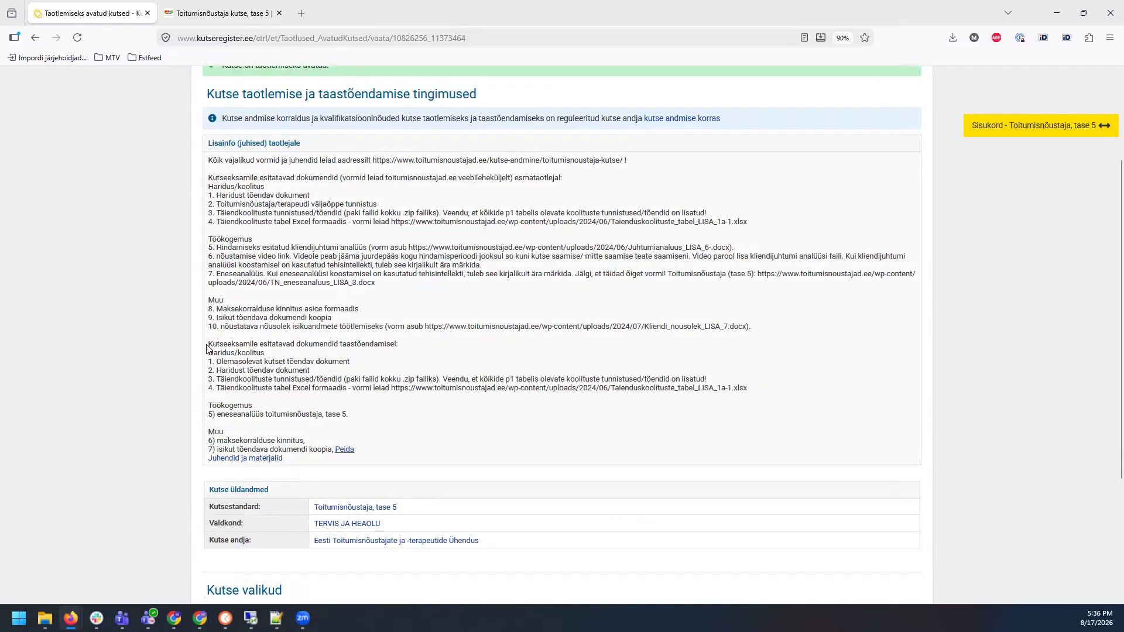
pyautogui.moveTo(210, 346); pyautogui.dragTo(651, 456)
pyautogui.click(1047, 371)
pyautogui.scroll(-1, 1045, 371)
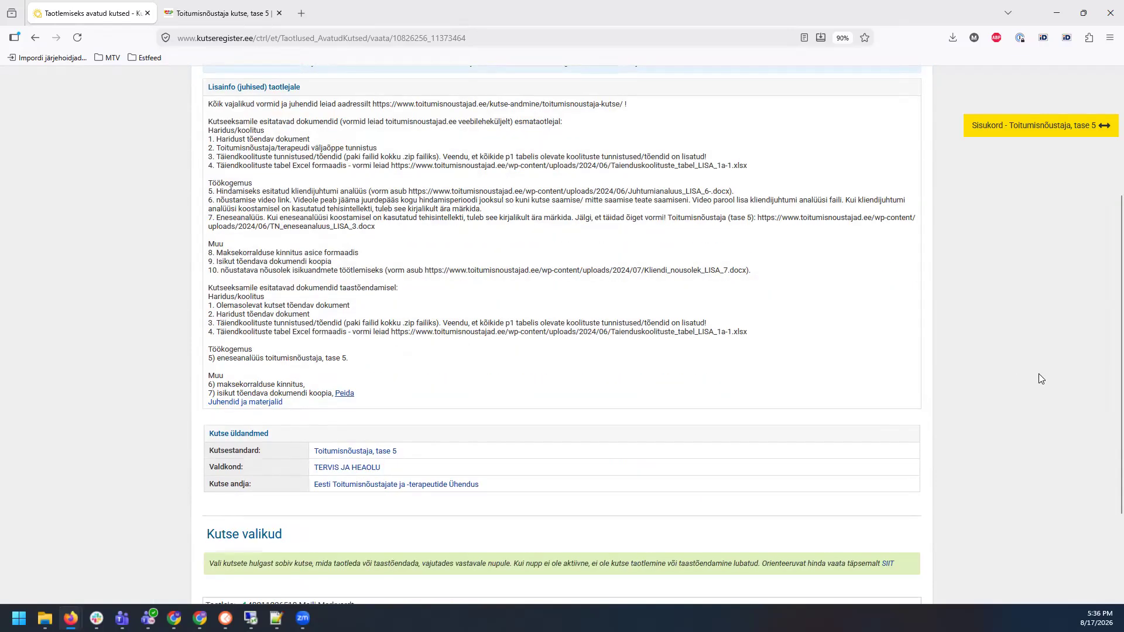
pyautogui.scroll(-2, 1040, 379)
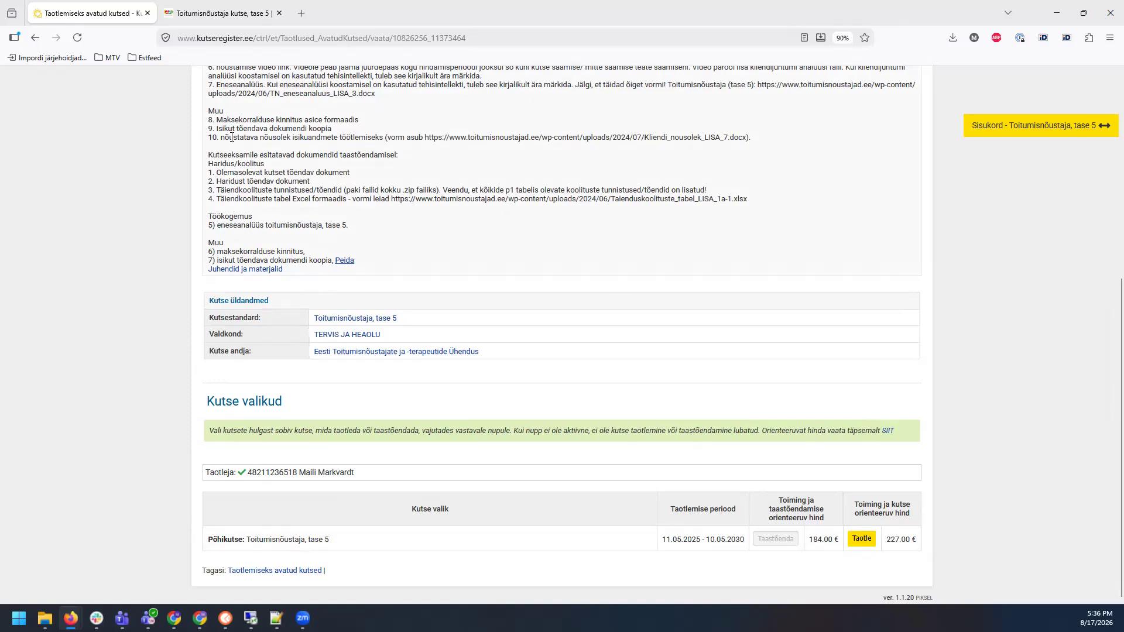
pyautogui.click(860, 542)
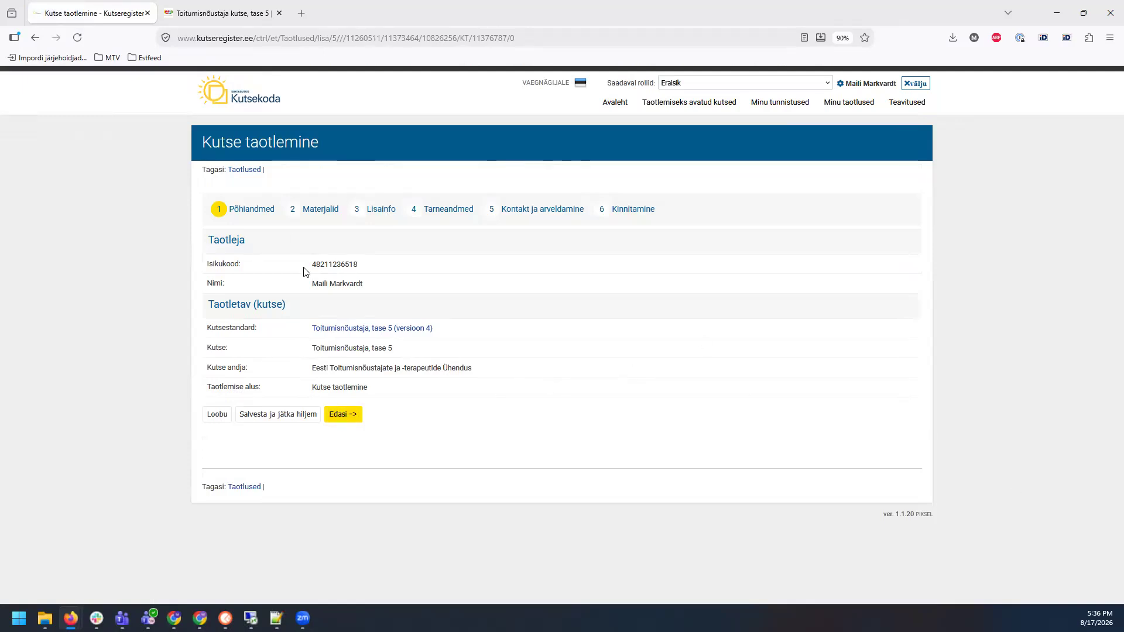
# Step: Continue from Põhiandmed to the Materjalid step and expand the full applicant instructions
pyautogui.click(345, 417)
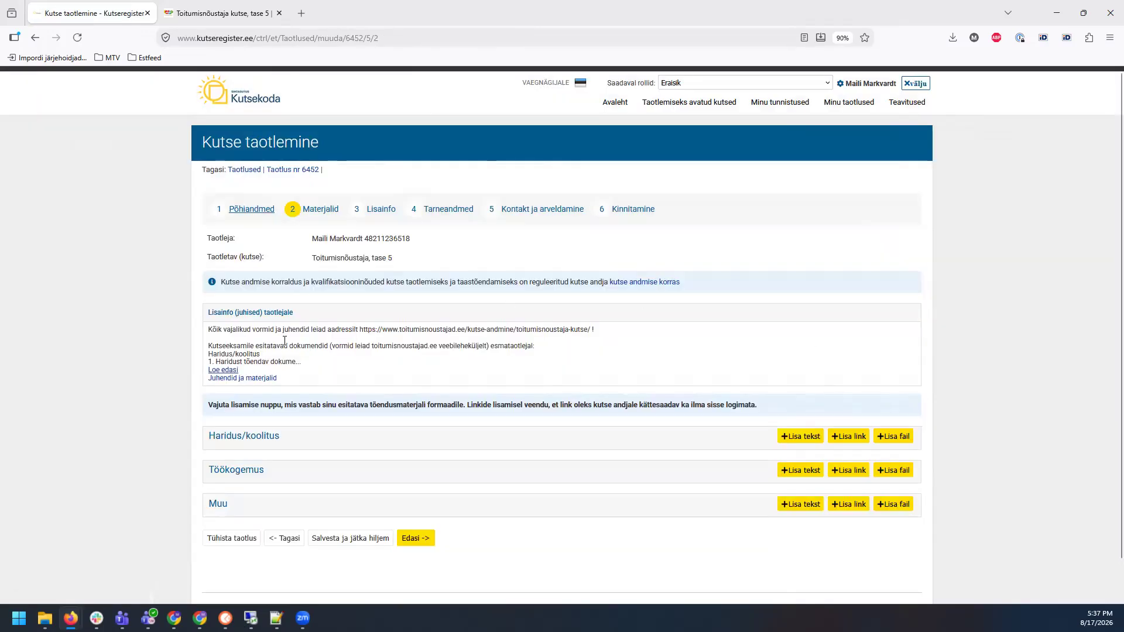
pyautogui.click(232, 370)
pyautogui.scroll(-3, 1033, 333)
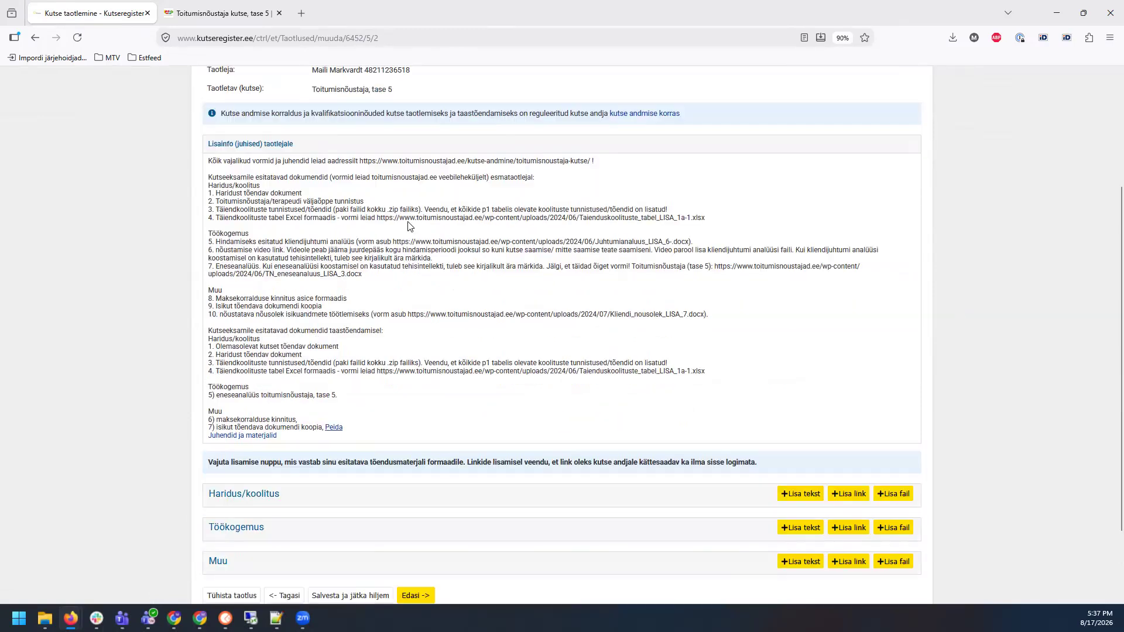
pyautogui.scroll(1, 289, 160)
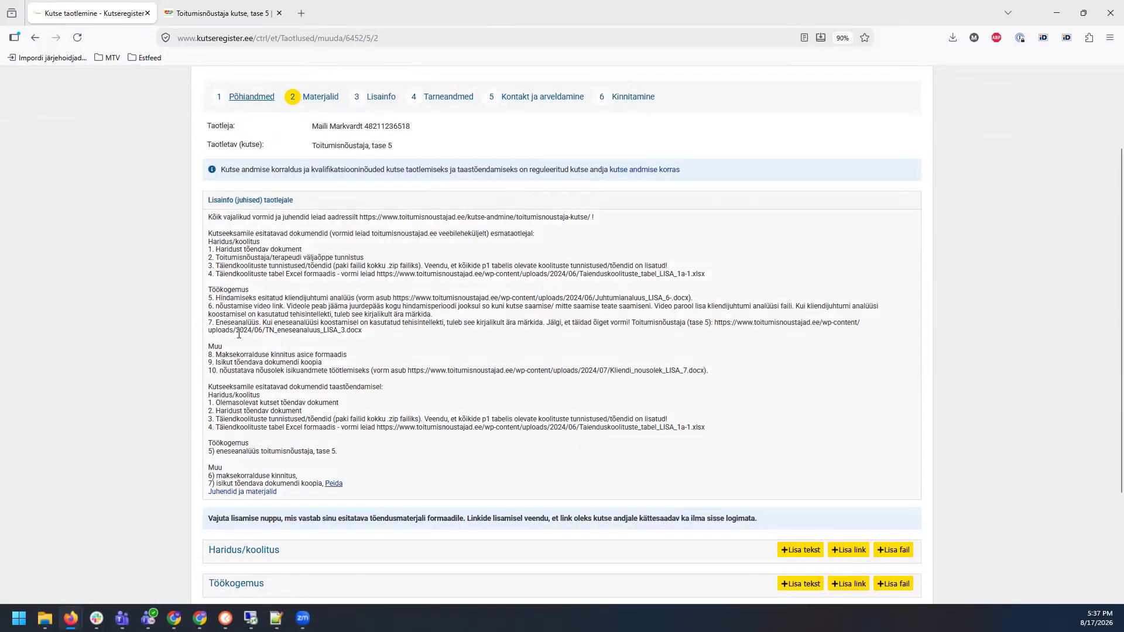
pyautogui.scroll(-1, 978, 297)
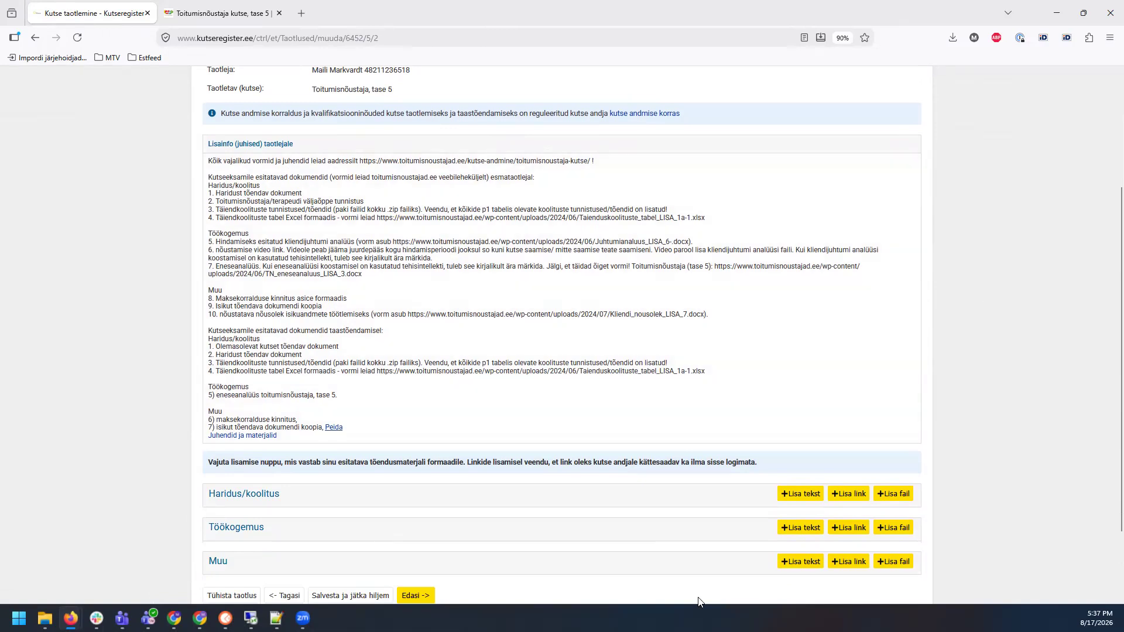
pyautogui.scroll(-1, 973, 335)
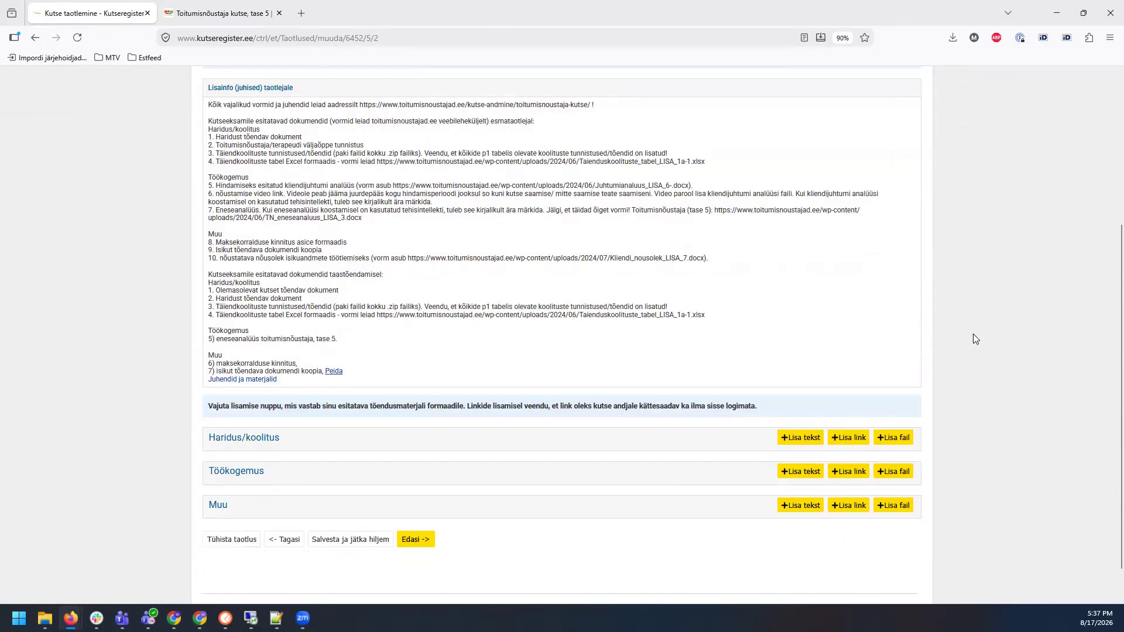
pyautogui.scroll(1, 501, 274)
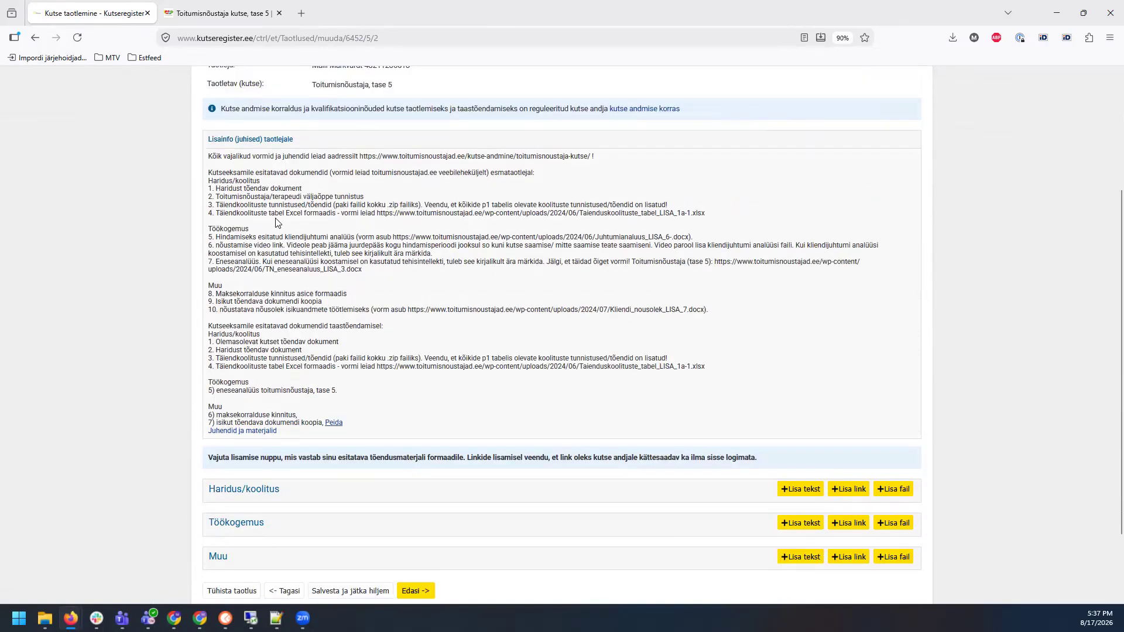
# Step: Review the Haridus/koolitus, Töökogemus and Muu document requirements
pyautogui.moveTo(207, 186); pyautogui.dragTo(708, 220)
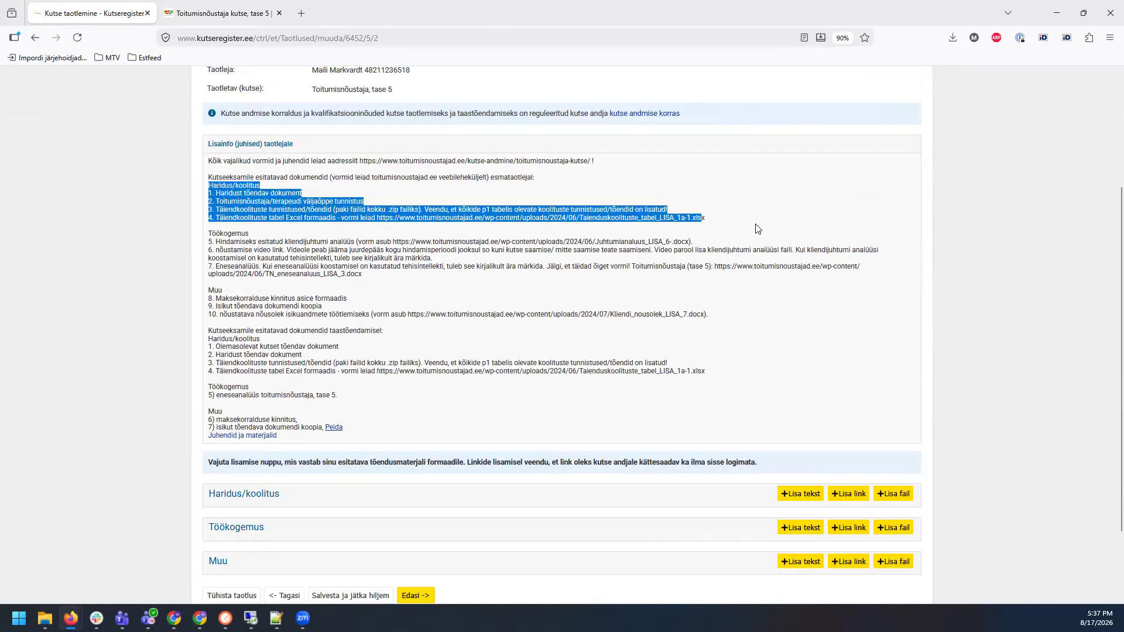
pyautogui.doubleClick(223, 233)
pyautogui.doubleClick(215, 290)
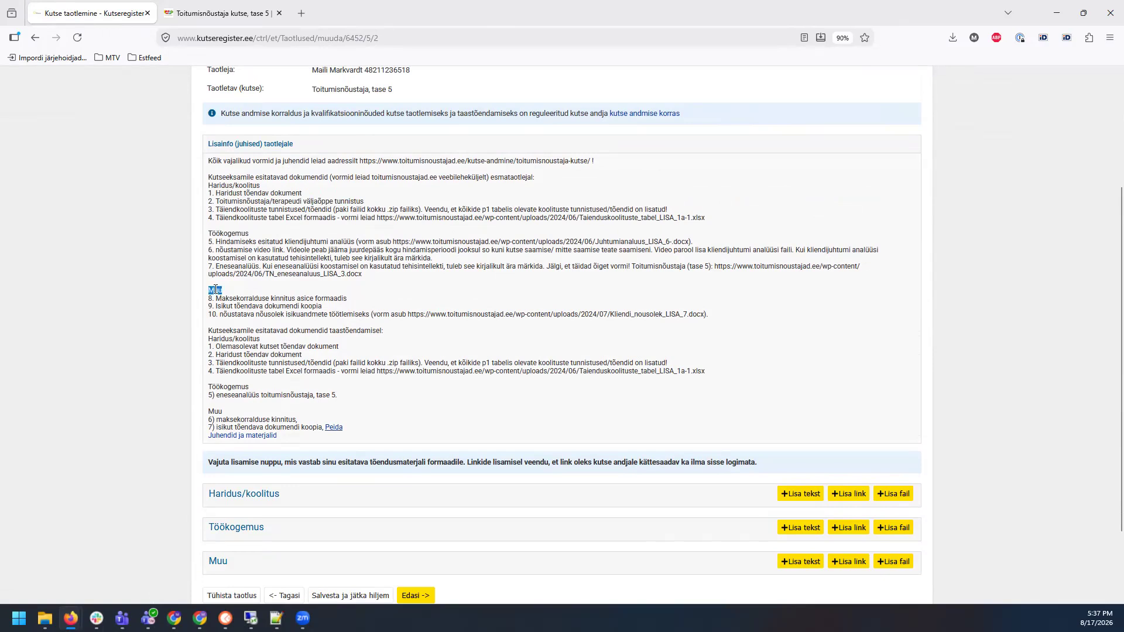
pyautogui.click(234, 339)
pyautogui.doubleClick(223, 387)
pyautogui.doubleClick(215, 412)
pyautogui.scroll(-1, 975, 384)
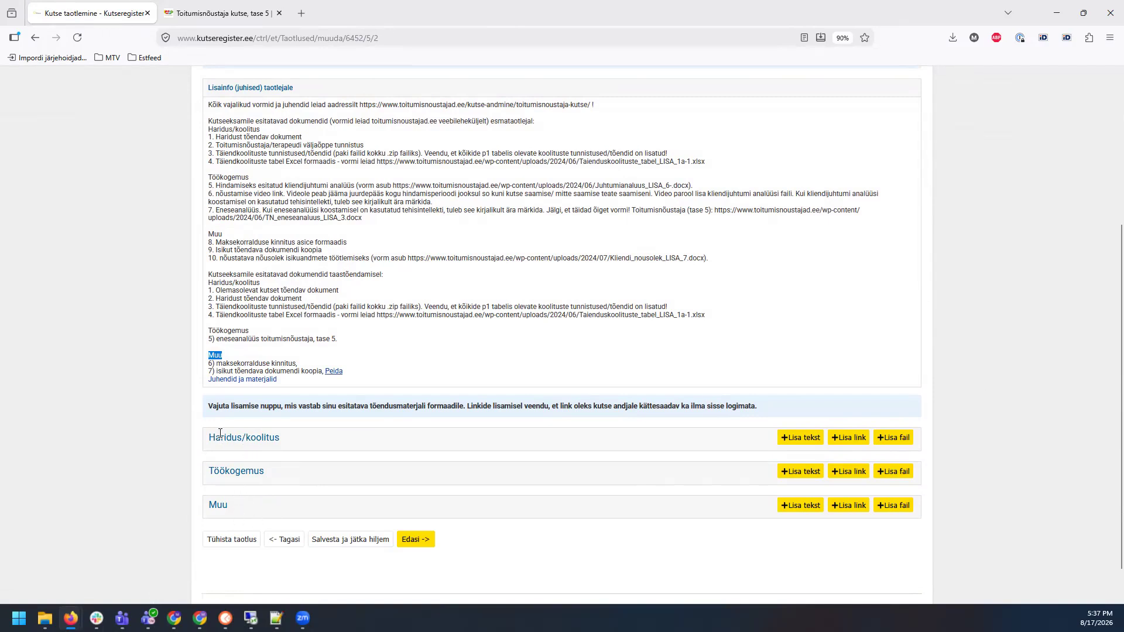
# Step: Add a Haridus/koolitus row with purpose Haridust tõendav dokument and upload 1.HaridustTõendavDokument.png
pyautogui.click(976, 410)
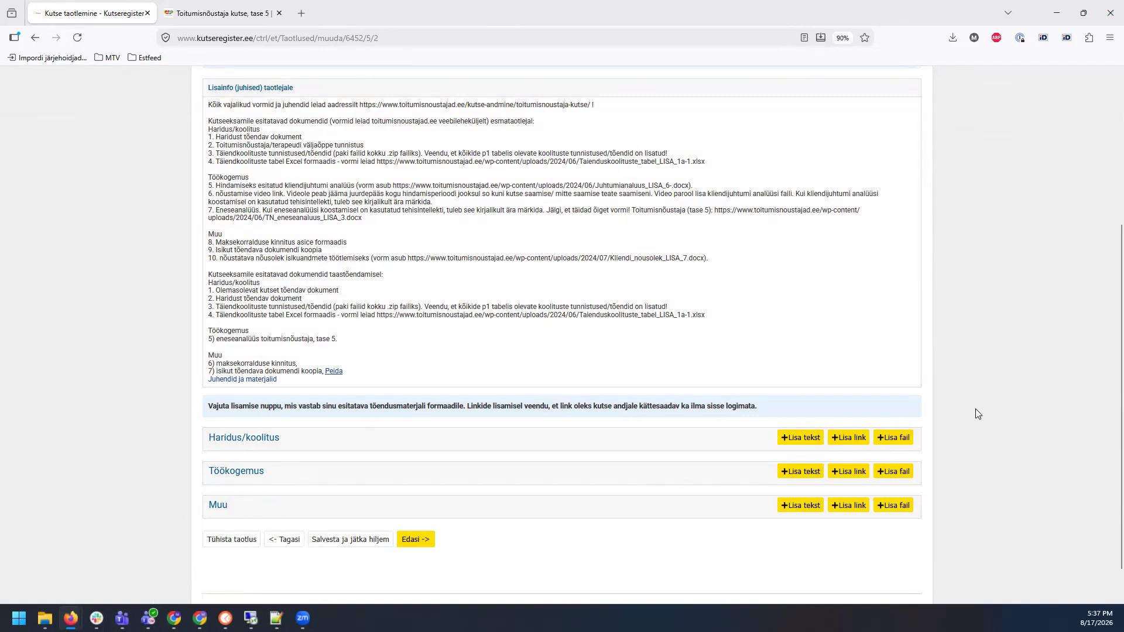
pyautogui.click(902, 444)
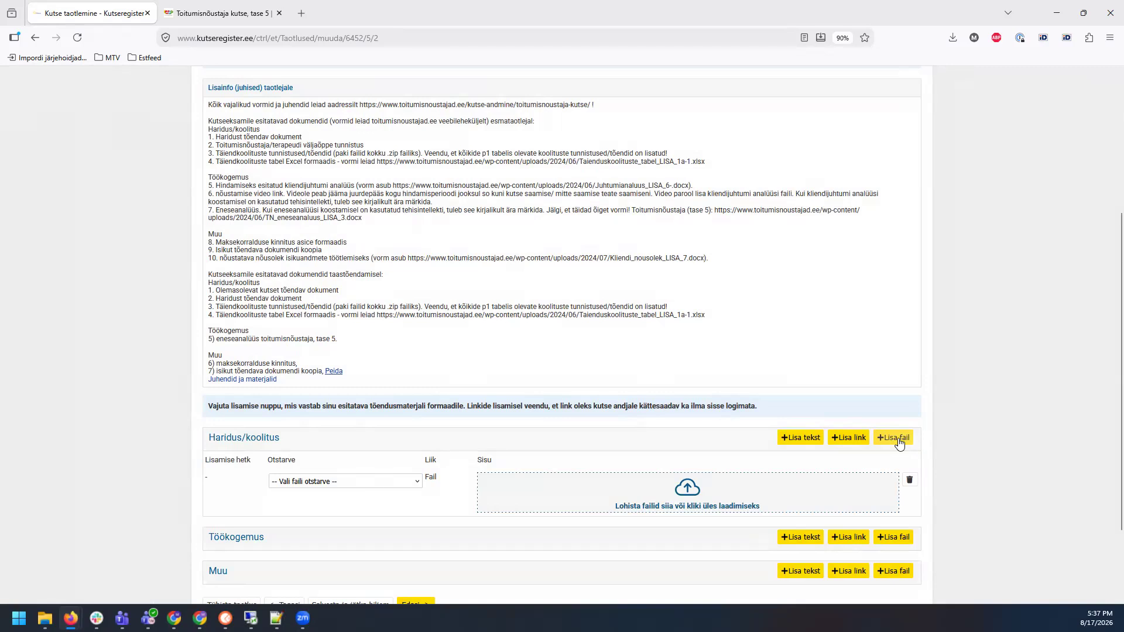
pyautogui.click(344, 485)
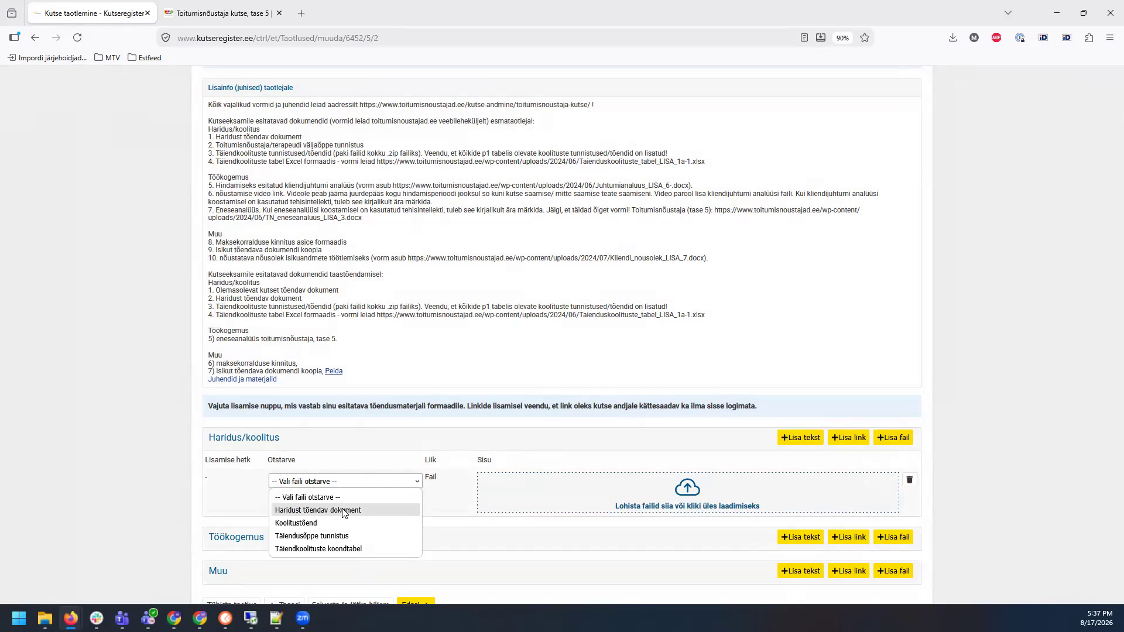
pyautogui.moveTo(213, 136); pyautogui.dragTo(302, 137)
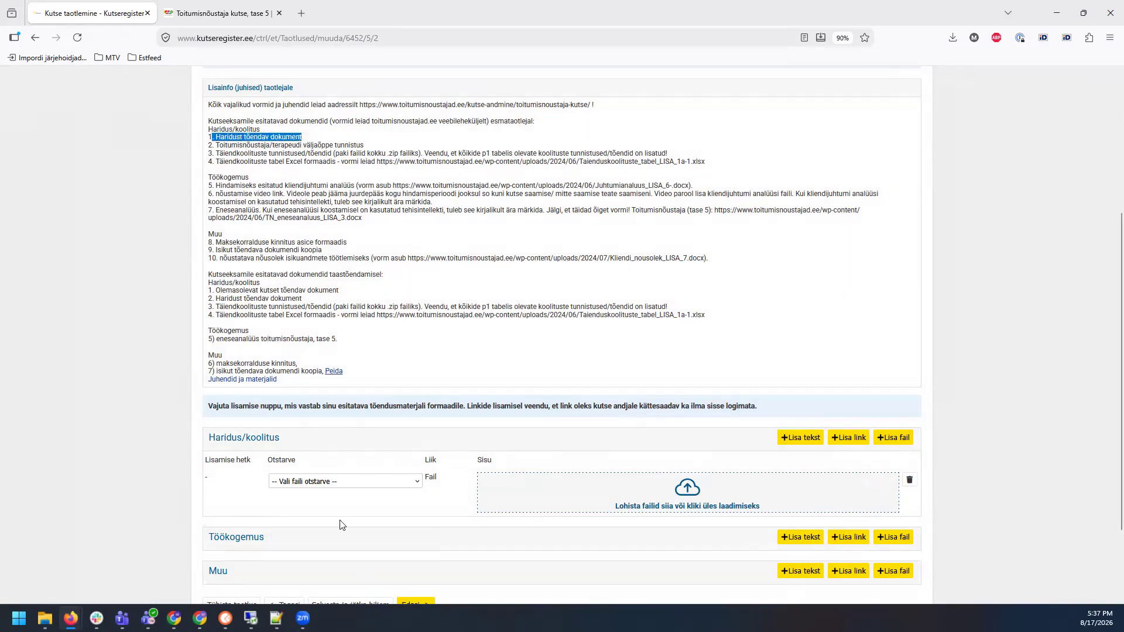
pyautogui.click(330, 482)
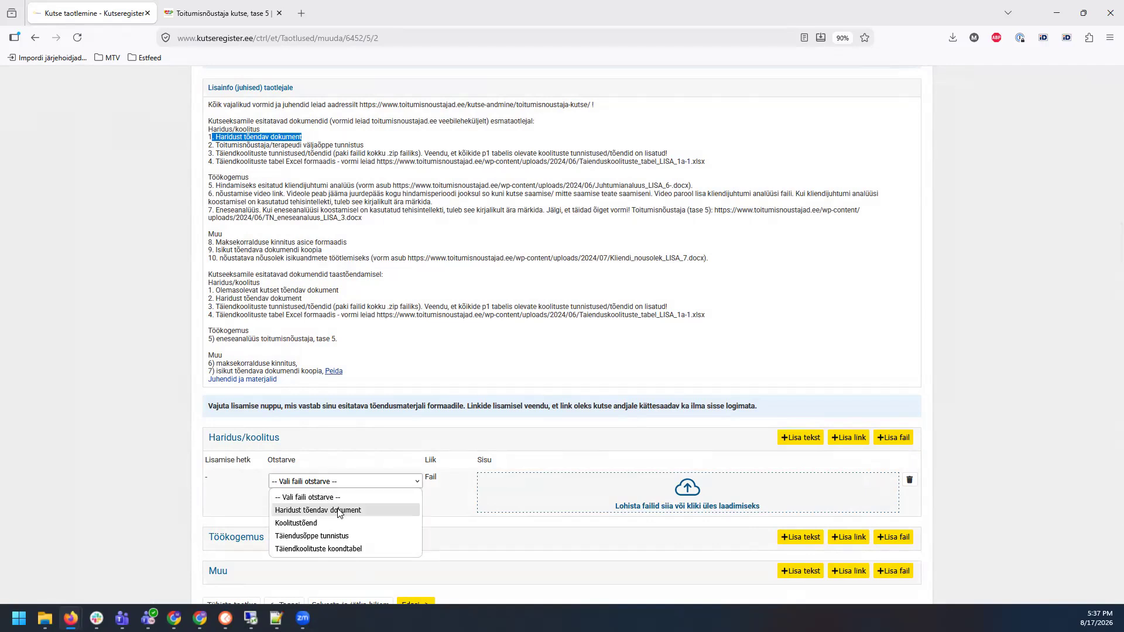
pyautogui.click(339, 511)
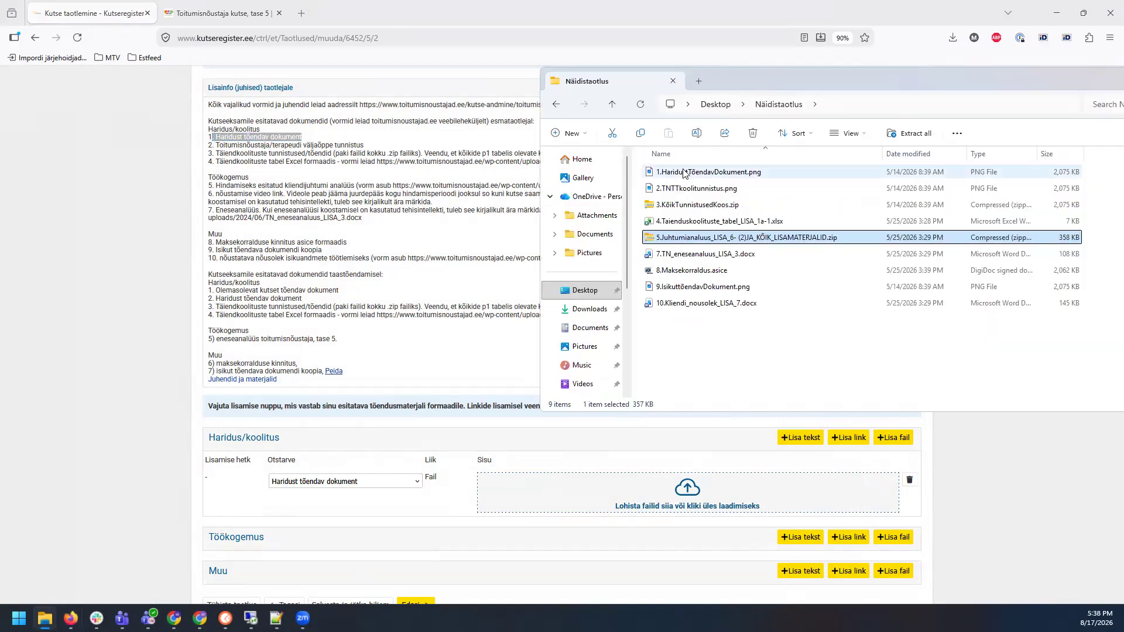
pyautogui.moveTo(686, 172); pyautogui.dragTo(694, 505)
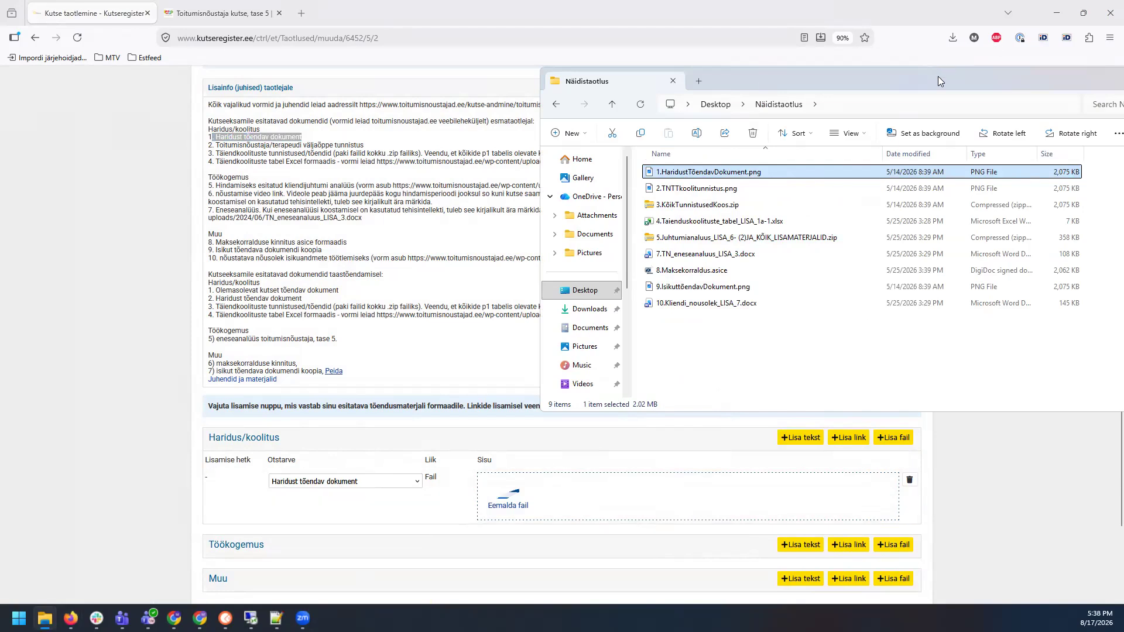
pyautogui.moveTo(938, 76); pyautogui.dragTo(1123, 76)
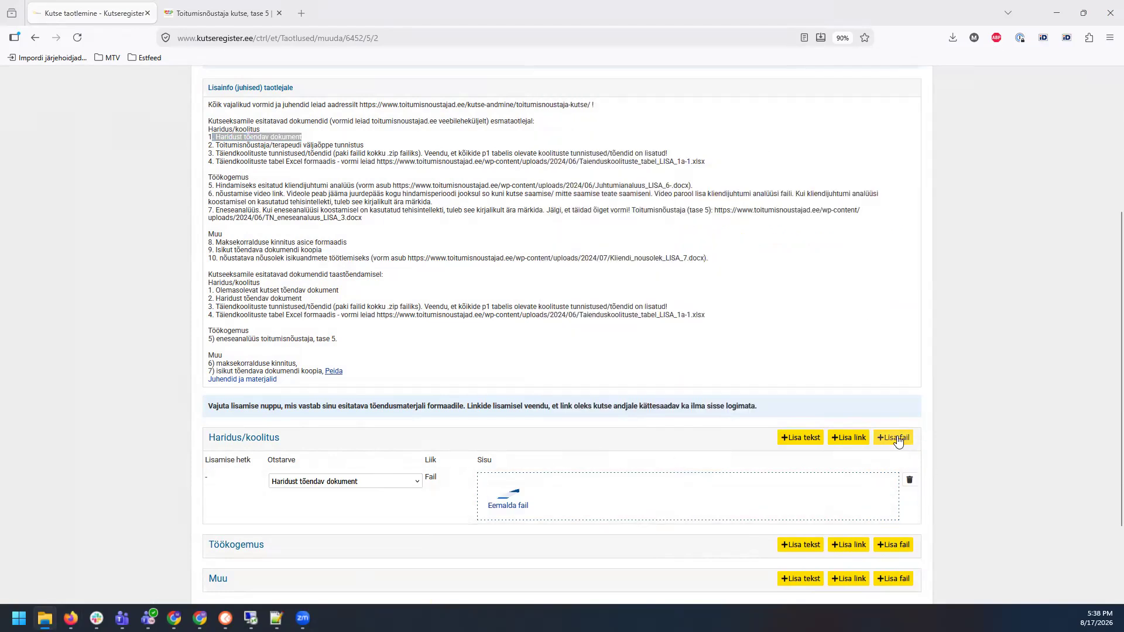
# Step: Add a Koolitustõend row under Haridus/koolitus and upload 2.TNTTkoolitunnistus.png
pyautogui.moveTo(215, 145); pyautogui.dragTo(356, 145)
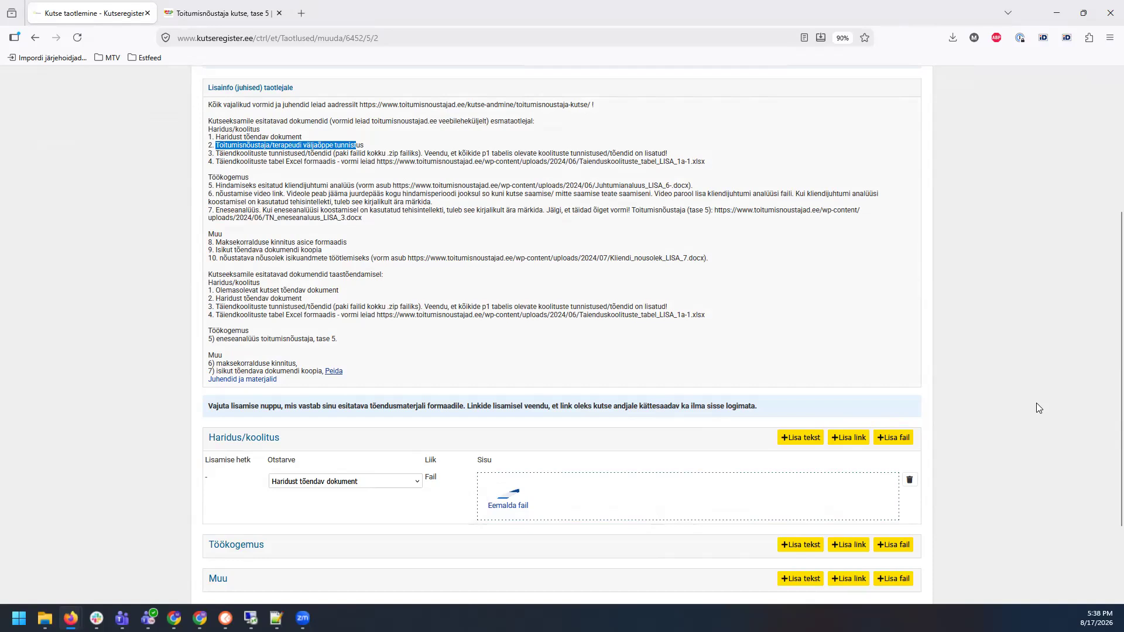
pyautogui.click(893, 438)
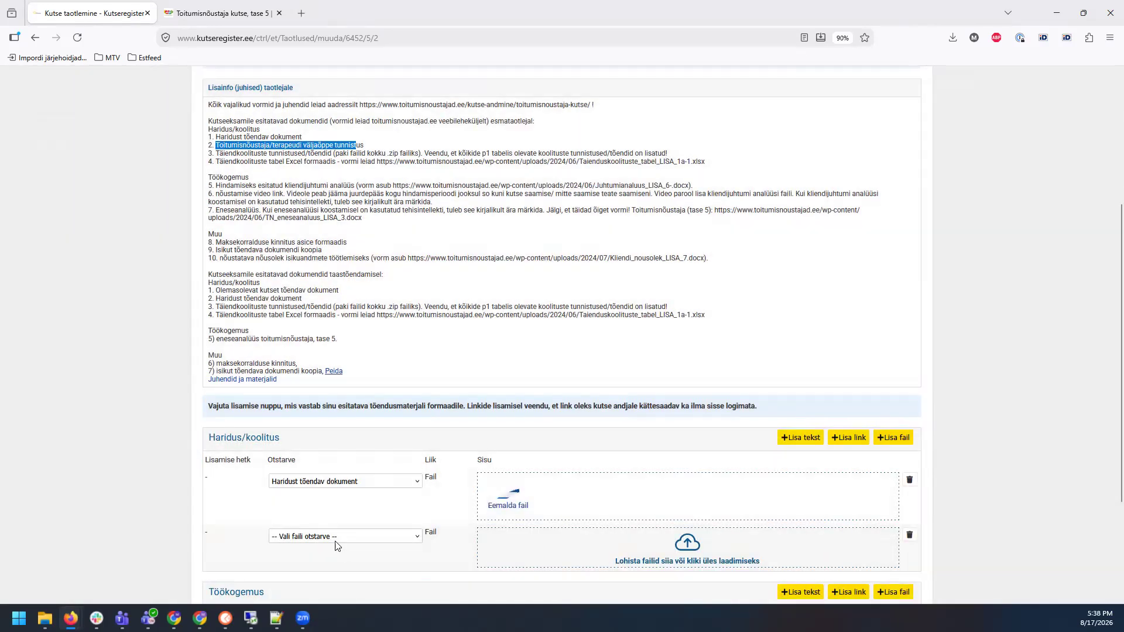
pyautogui.click(337, 538)
pyautogui.click(308, 493)
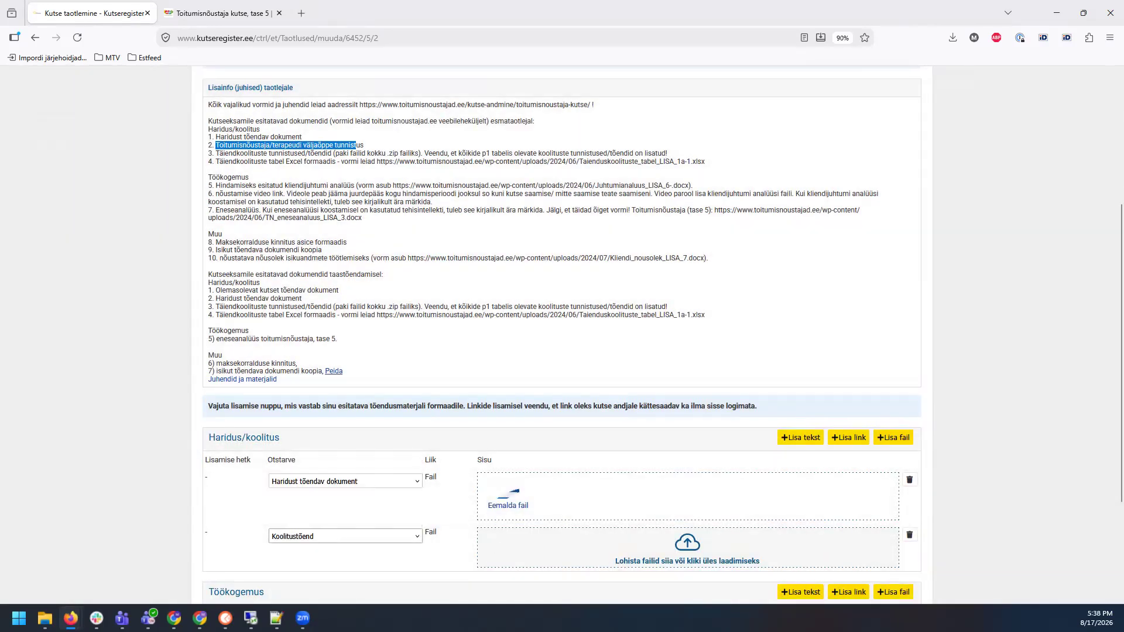
pyautogui.hotkey('alt', 'Tab')
pyautogui.moveTo(498, 178); pyautogui.dragTo(688, 557)
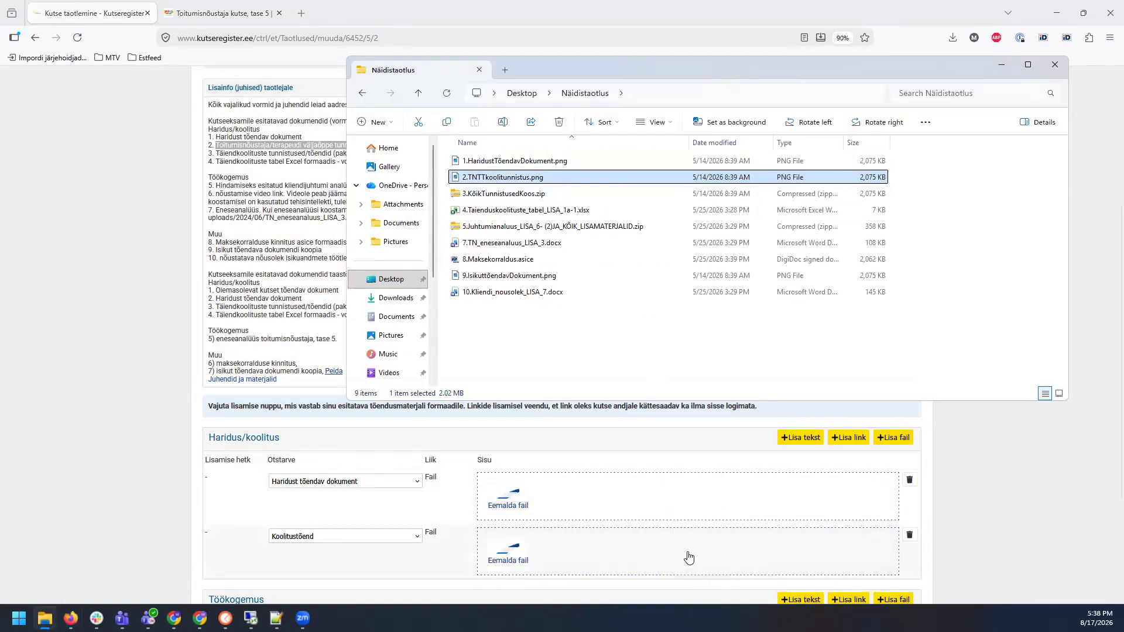
pyautogui.hotkey('alt', 'Tab')
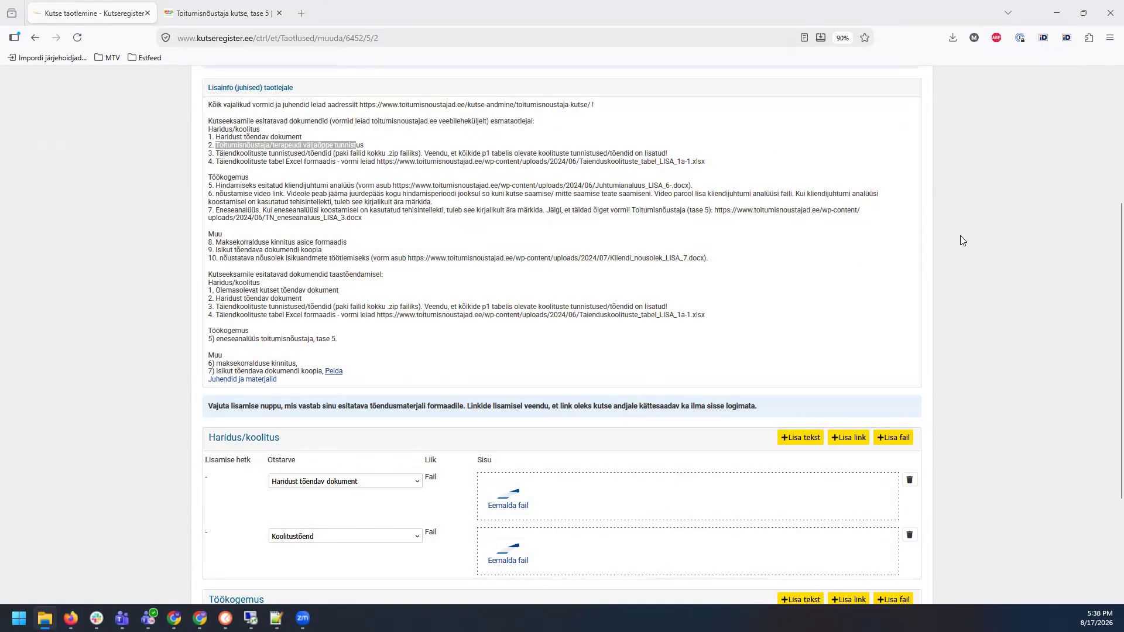
pyautogui.scroll(-3, 959, 241)
pyautogui.scroll(2, 712, 221)
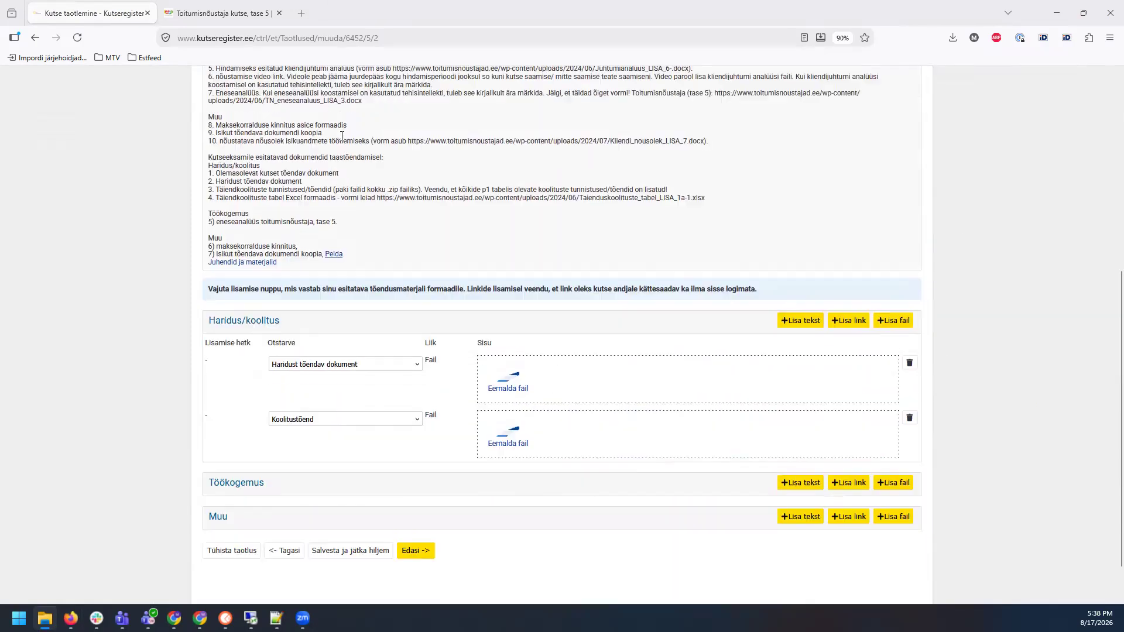
# Step: Add a Täiendusõppe tunnistus row and upload 3.KõikTunnistusedKoos.zip
pyautogui.moveTo(223, 97); pyautogui.dragTo(492, 97)
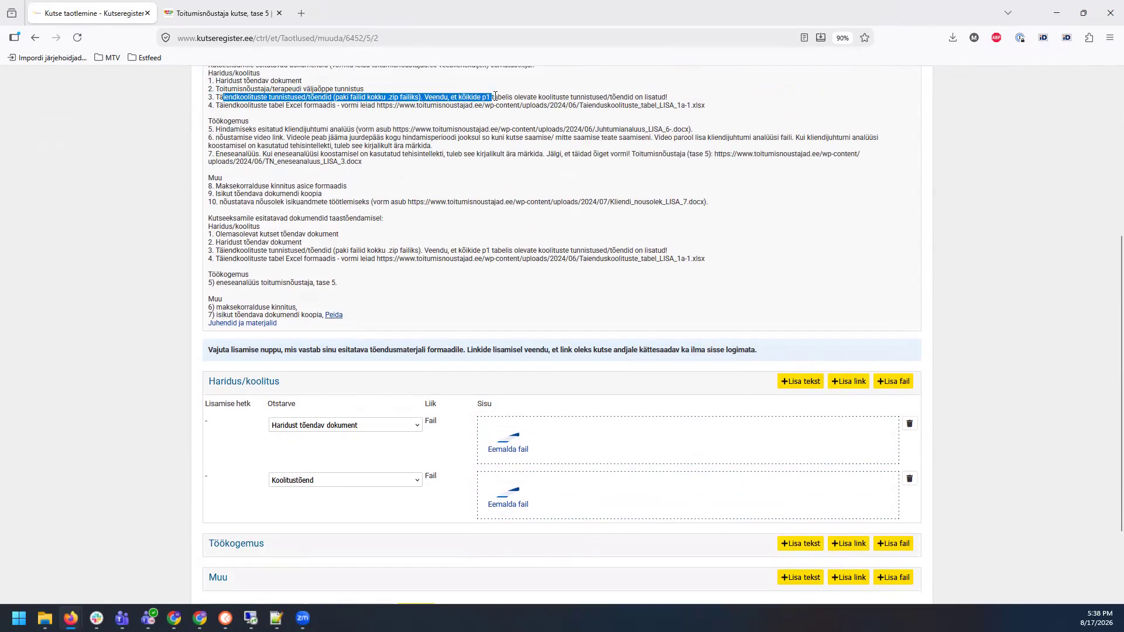
pyautogui.click(991, 358)
pyautogui.click(892, 382)
pyautogui.click(347, 535)
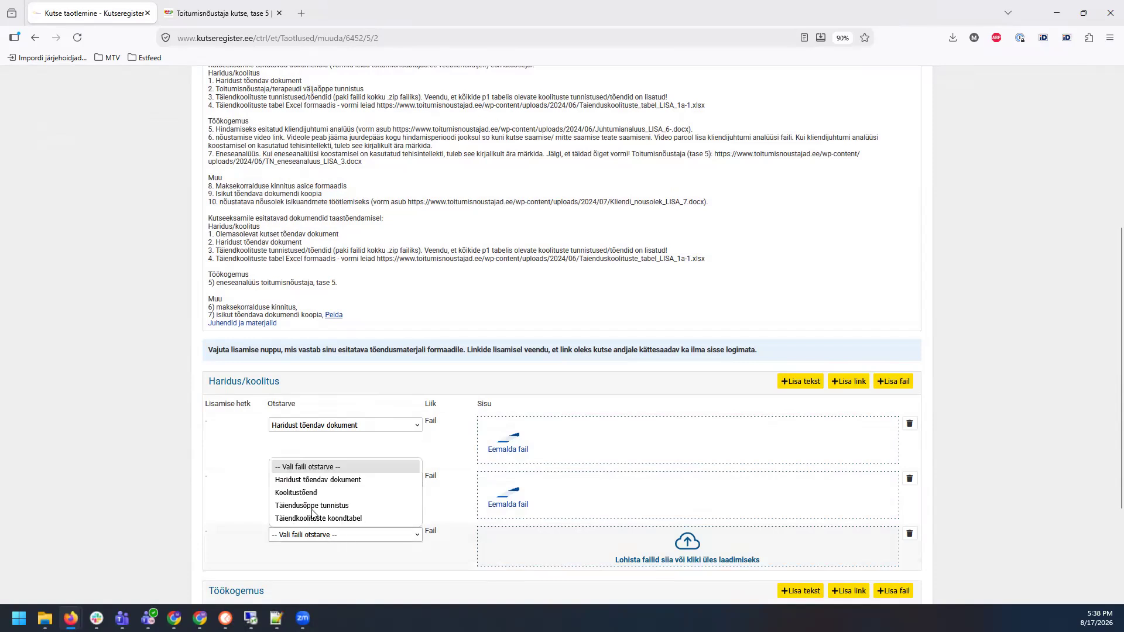
pyautogui.click(308, 505)
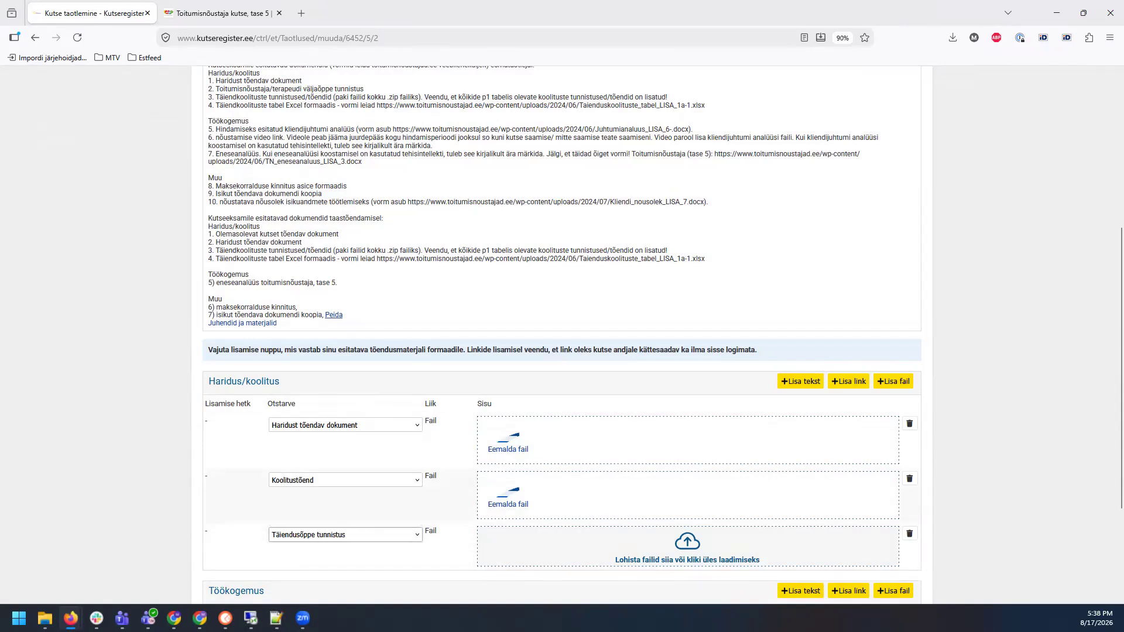
pyautogui.hotkey('alt', 'Tab')
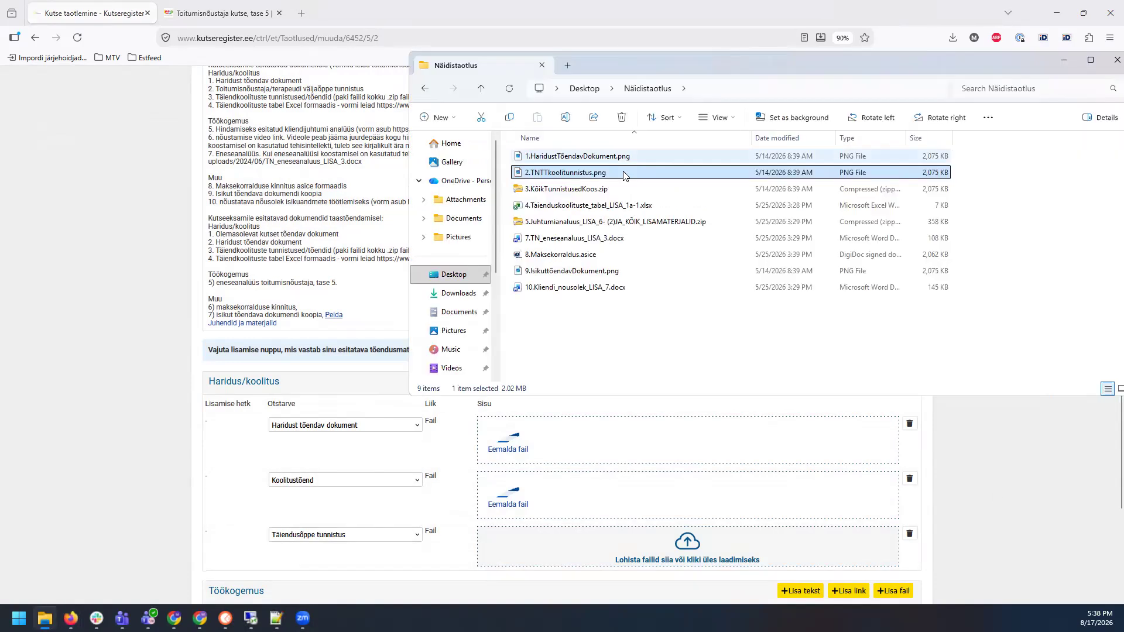
pyautogui.click(587, 190)
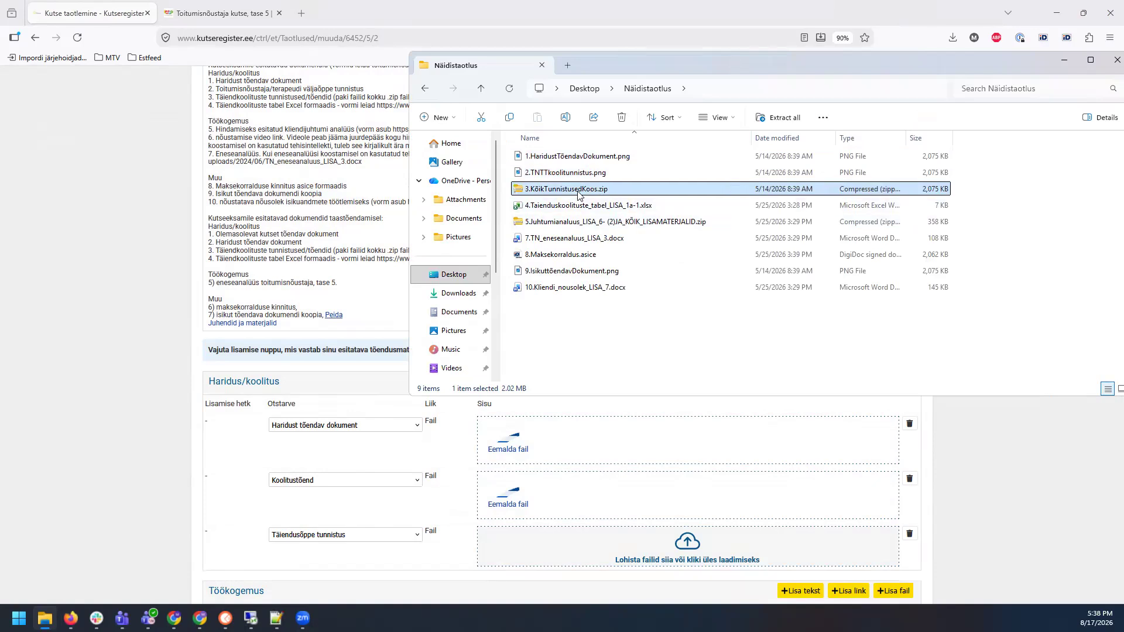
pyautogui.moveTo(582, 190); pyautogui.dragTo(612, 560)
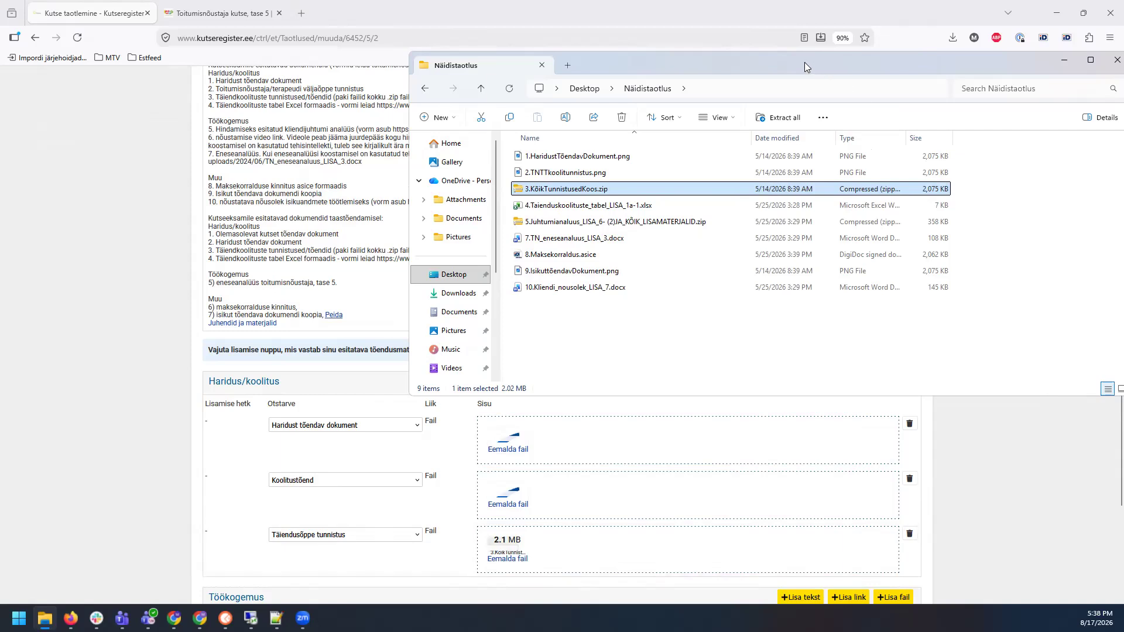
pyautogui.click(1064, 60)
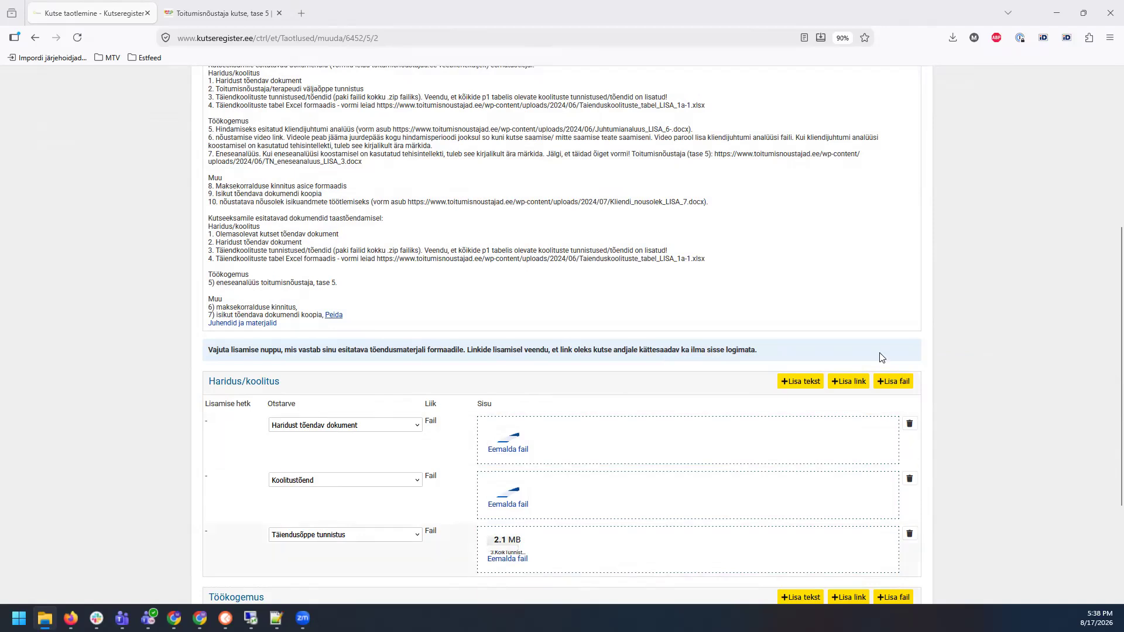
pyautogui.scroll(-1, 963, 313)
pyautogui.scroll(1, 966, 313)
# Step: Review the instructions' requirement for an Excel summary table listing all certificates
pyautogui.scroll(1, 410, 166)
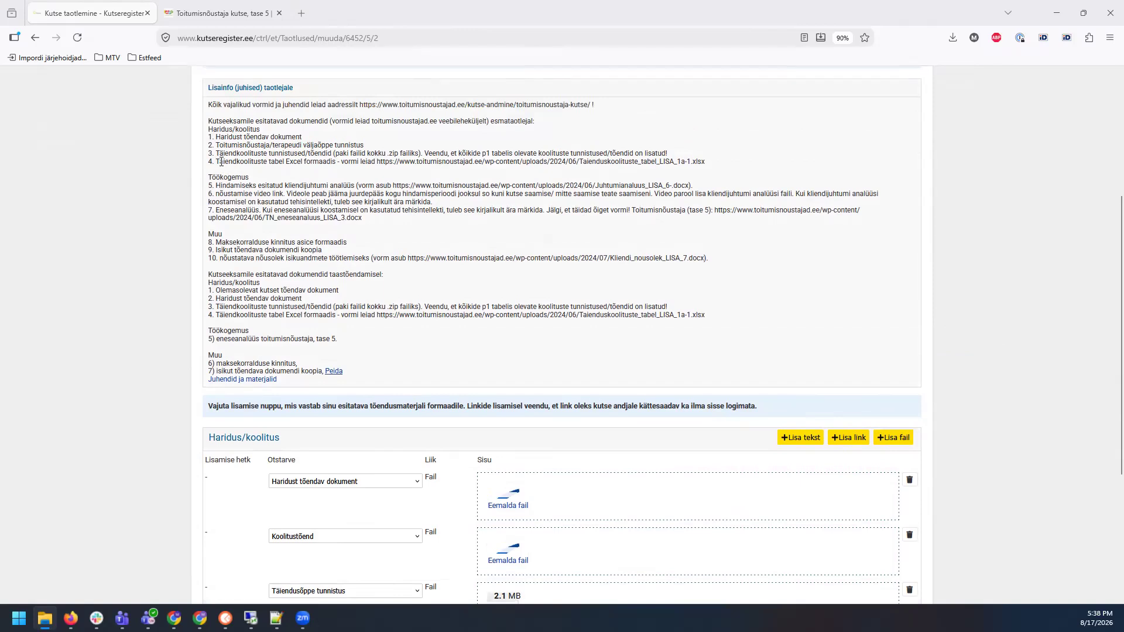
pyautogui.moveTo(242, 164); pyautogui.dragTo(710, 163)
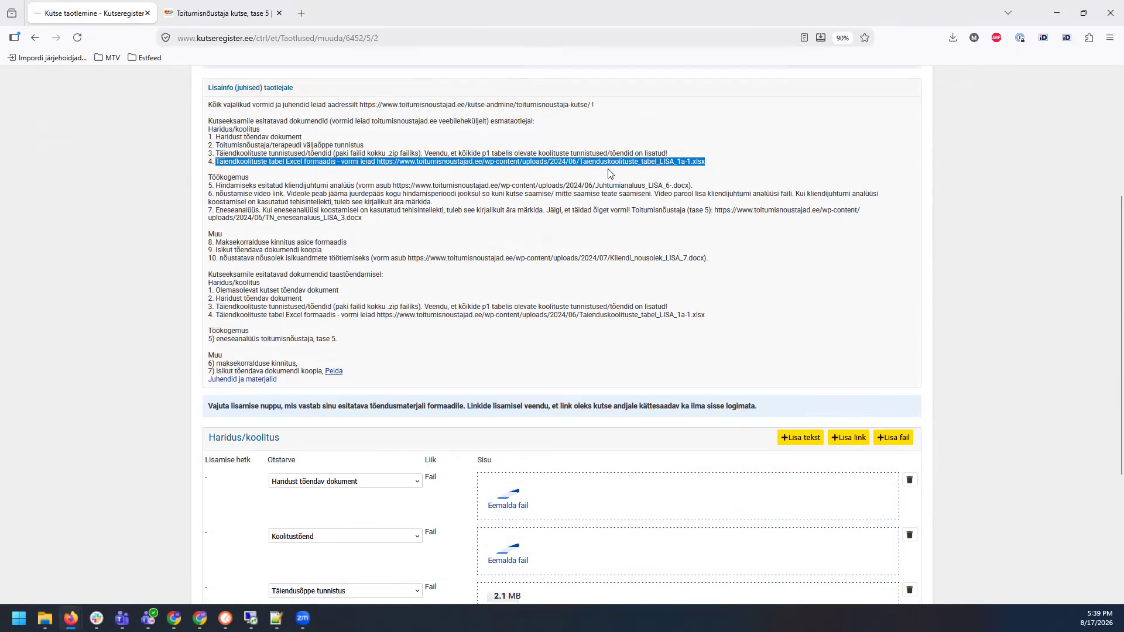
pyautogui.moveTo(639, 154); pyautogui.dragTo(472, 153)
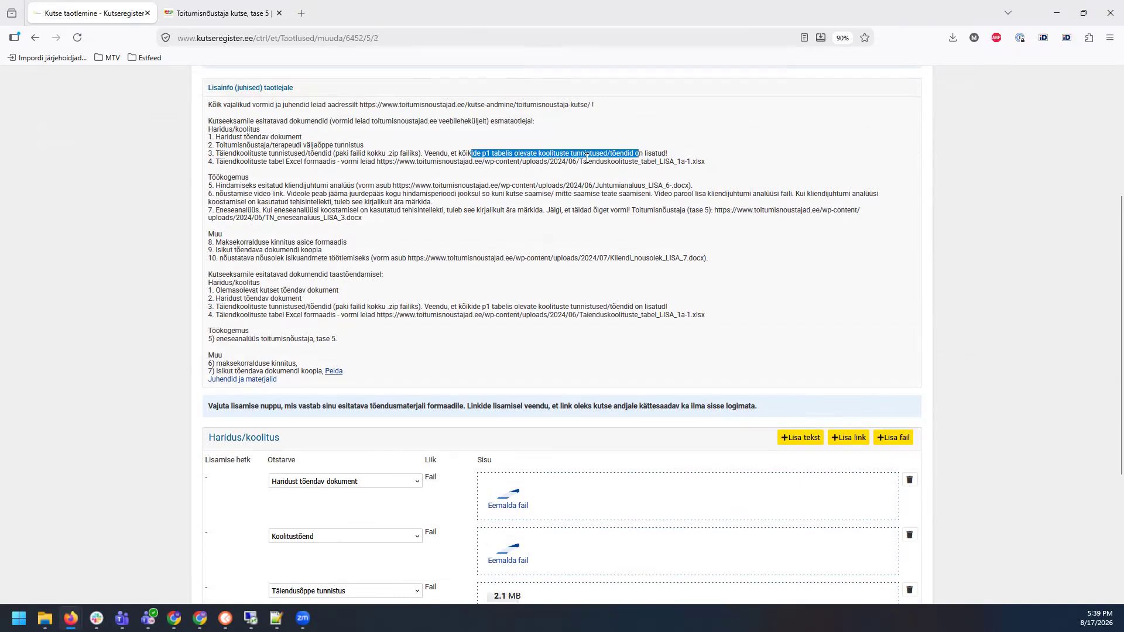
pyautogui.scroll(-2, 1048, 366)
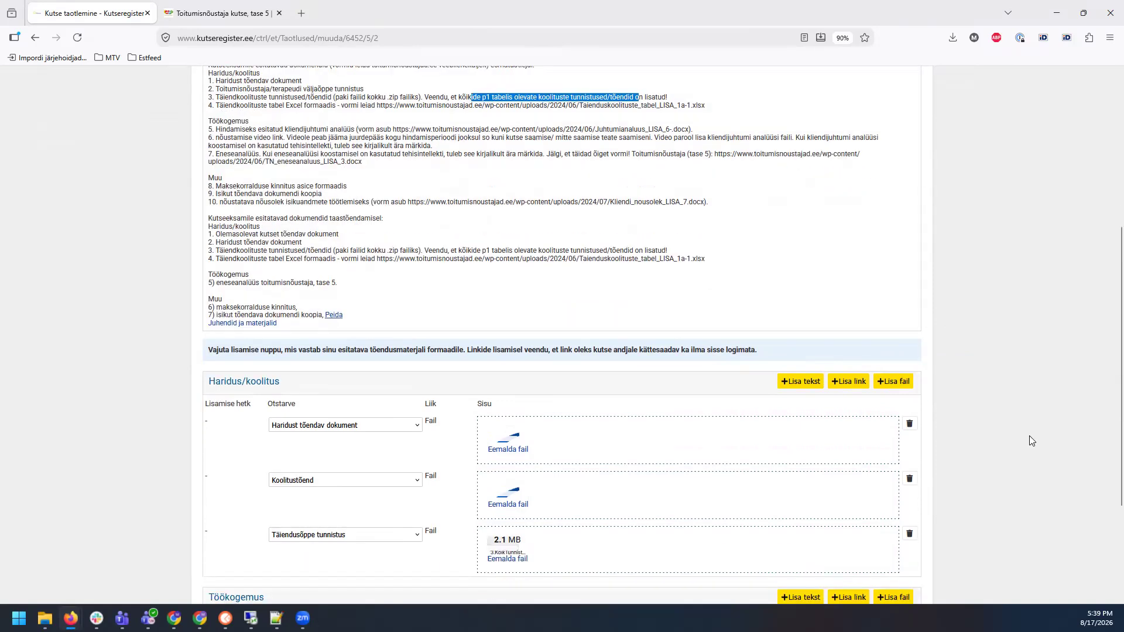
pyautogui.scroll(-2, 1033, 407)
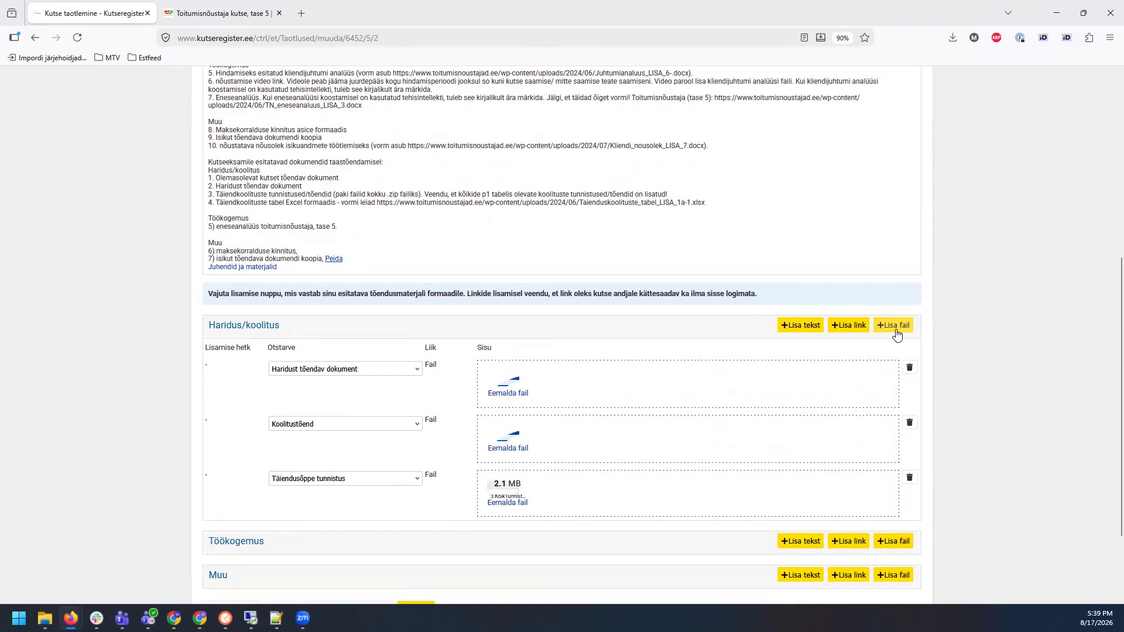
# Step: Add a Täiendkoolituste koondtabel row and upload 4.Taienduskoolituste_tabel_LISA_1a-1.xlsx
pyautogui.click(897, 335)
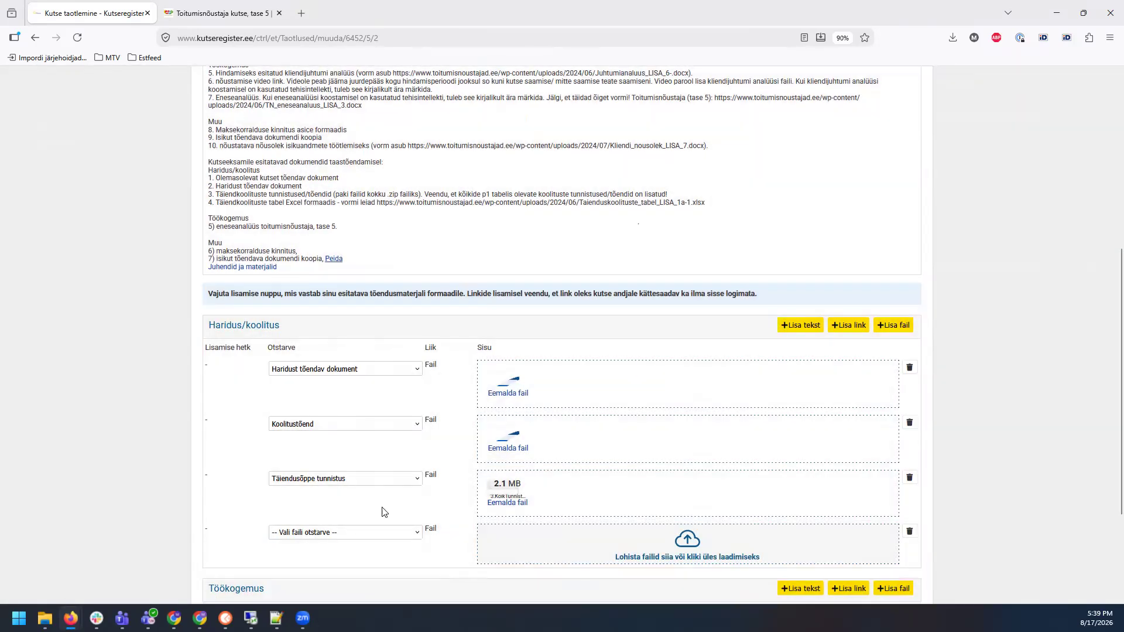
pyautogui.click(311, 533)
pyautogui.click(319, 515)
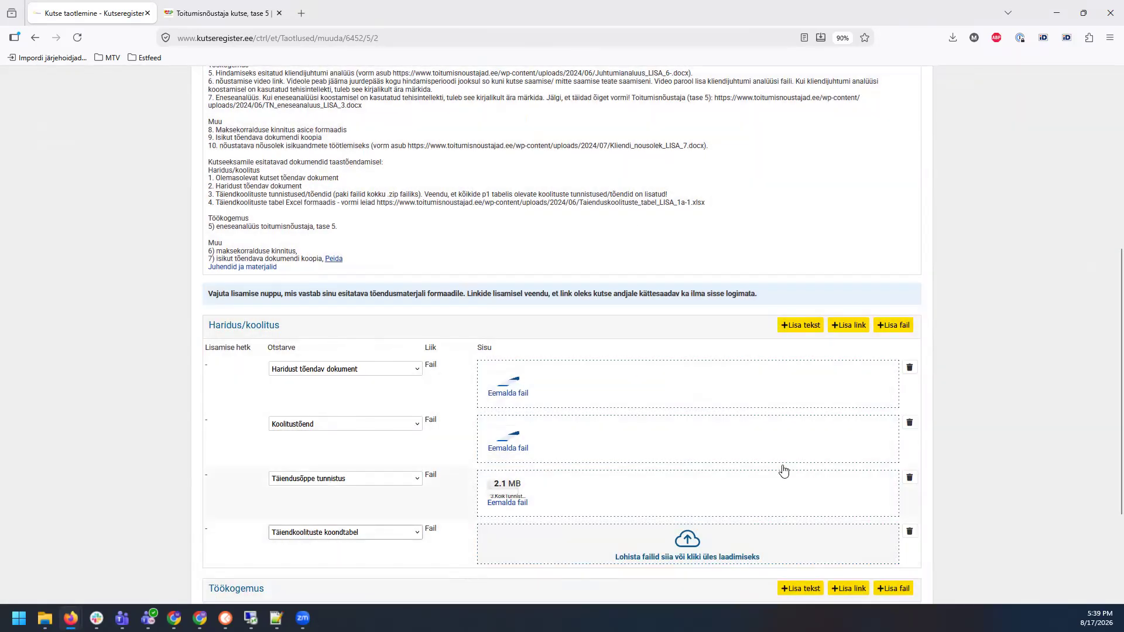
pyautogui.hotkey('alt', 'Tab')
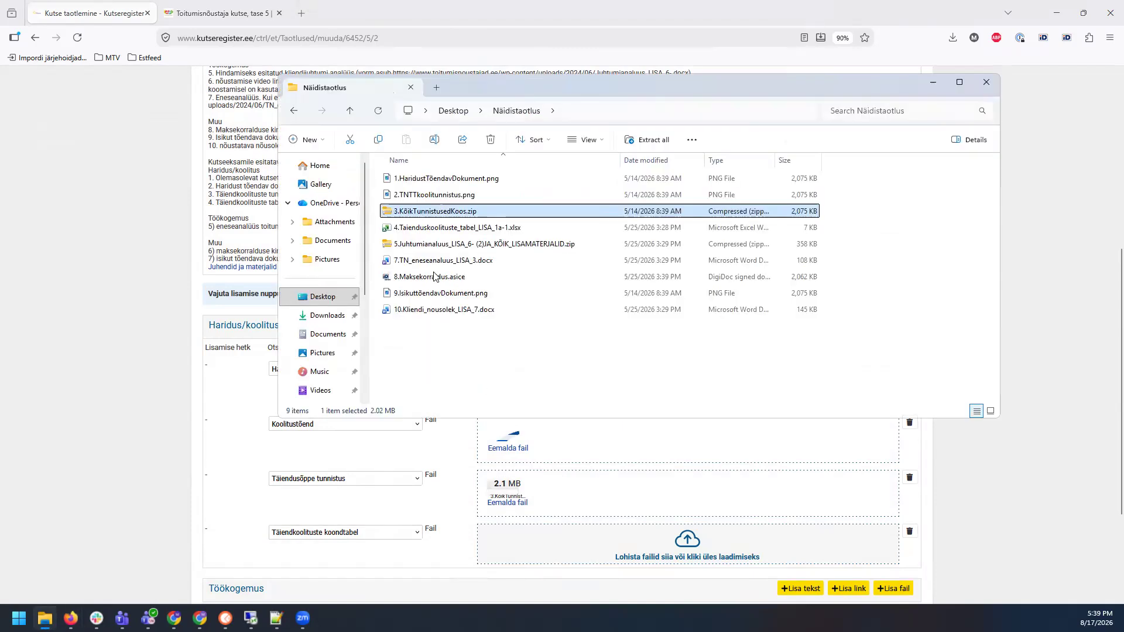
pyautogui.moveTo(428, 228); pyautogui.dragTo(609, 558)
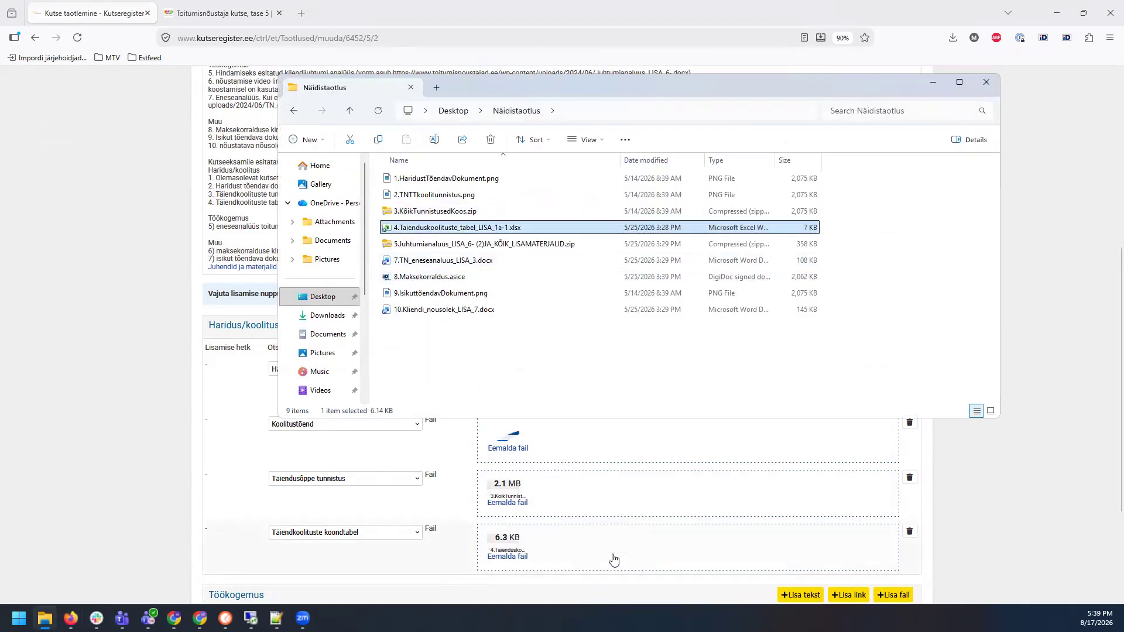
pyautogui.click(669, 59)
pyautogui.scroll(5, 690, 248)
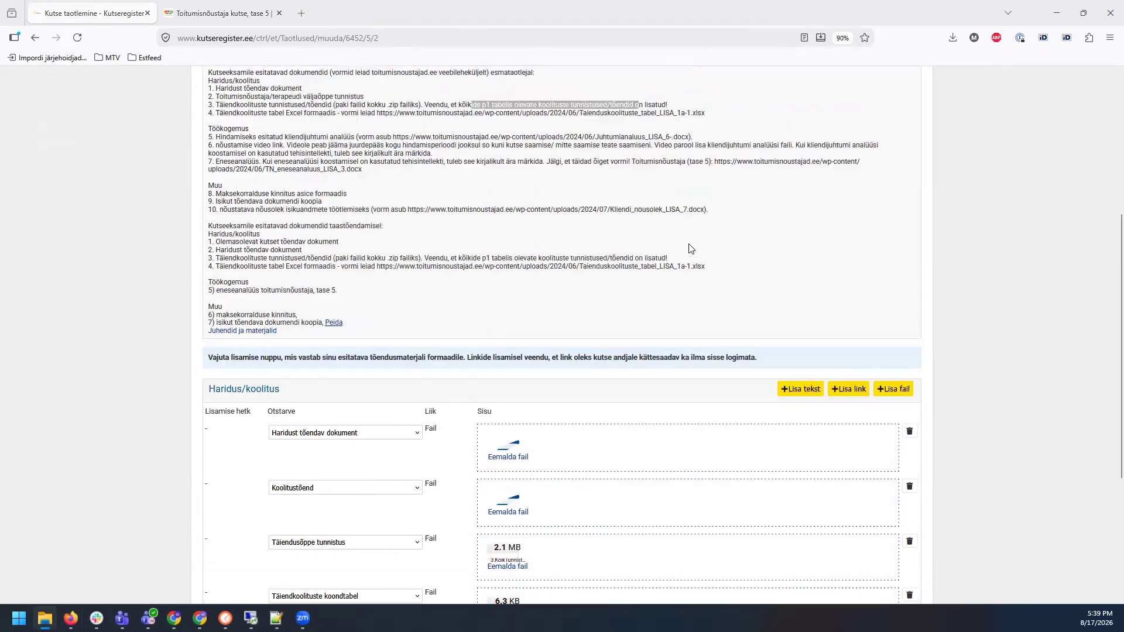
pyautogui.moveTo(206, 299); pyautogui.dragTo(728, 331)
pyautogui.scroll(-2, 989, 326)
pyautogui.scroll(-5, 998, 316)
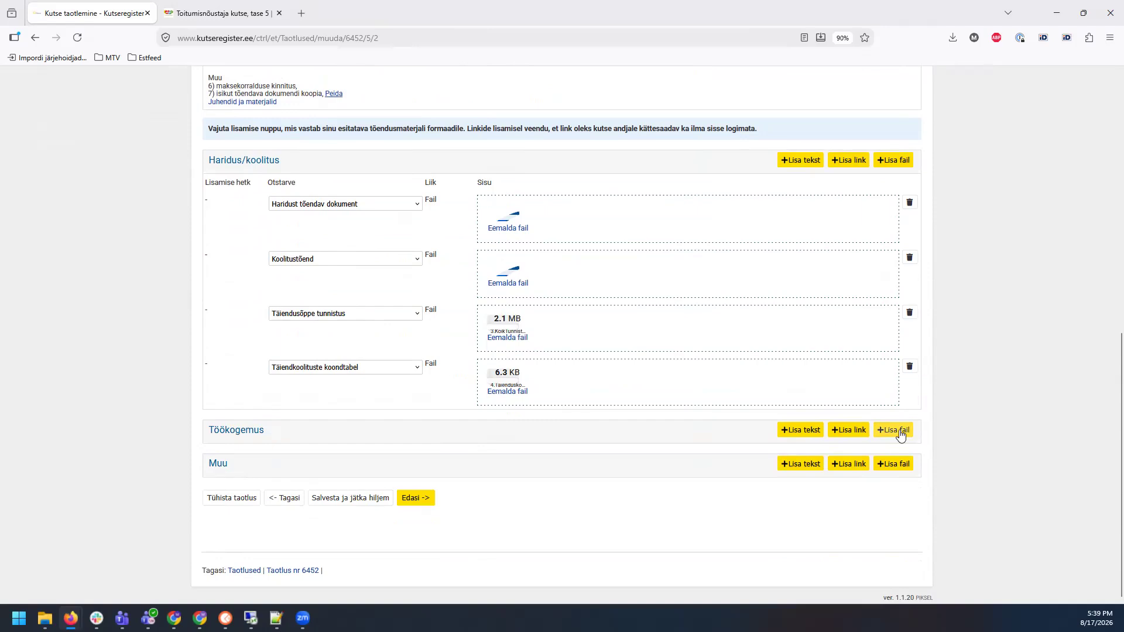
# Step: Add a Töökogemus file row for Kliendijuhtumi analüüs (sh nõustamisvideo) and upload the 5.Juhtumianaluus zip
pyautogui.click(899, 430)
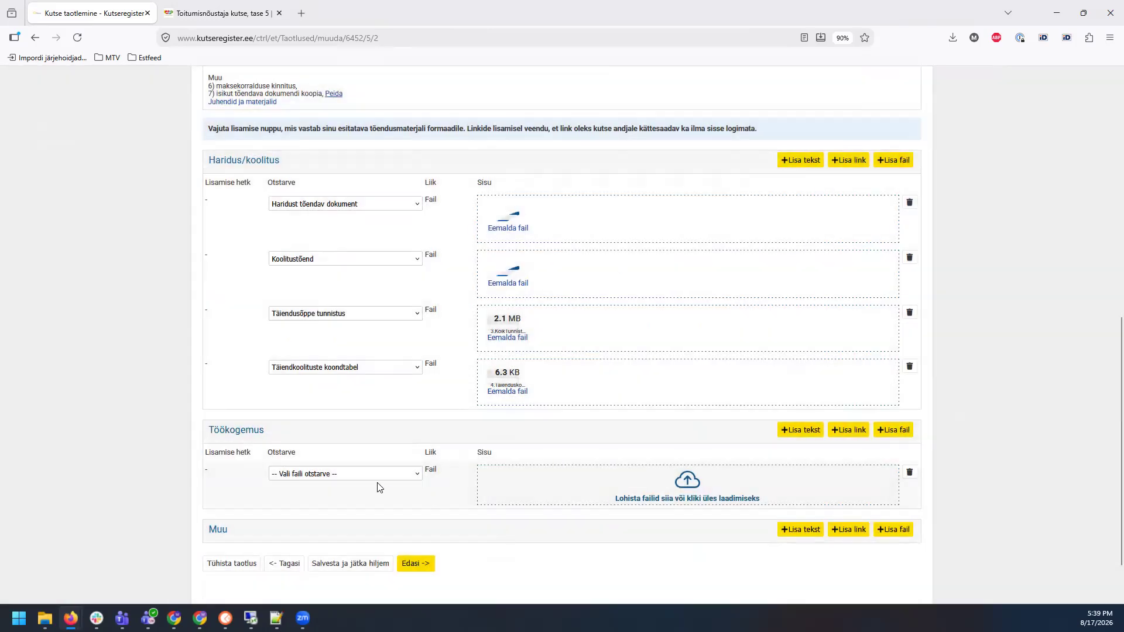
pyautogui.click(373, 475)
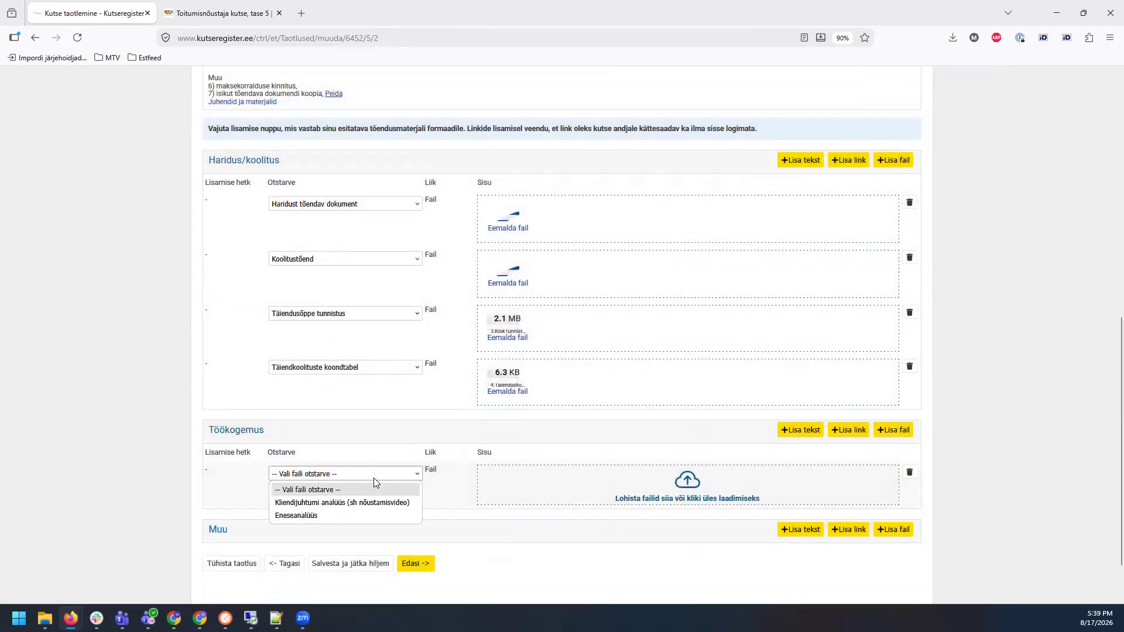
pyautogui.click(320, 507)
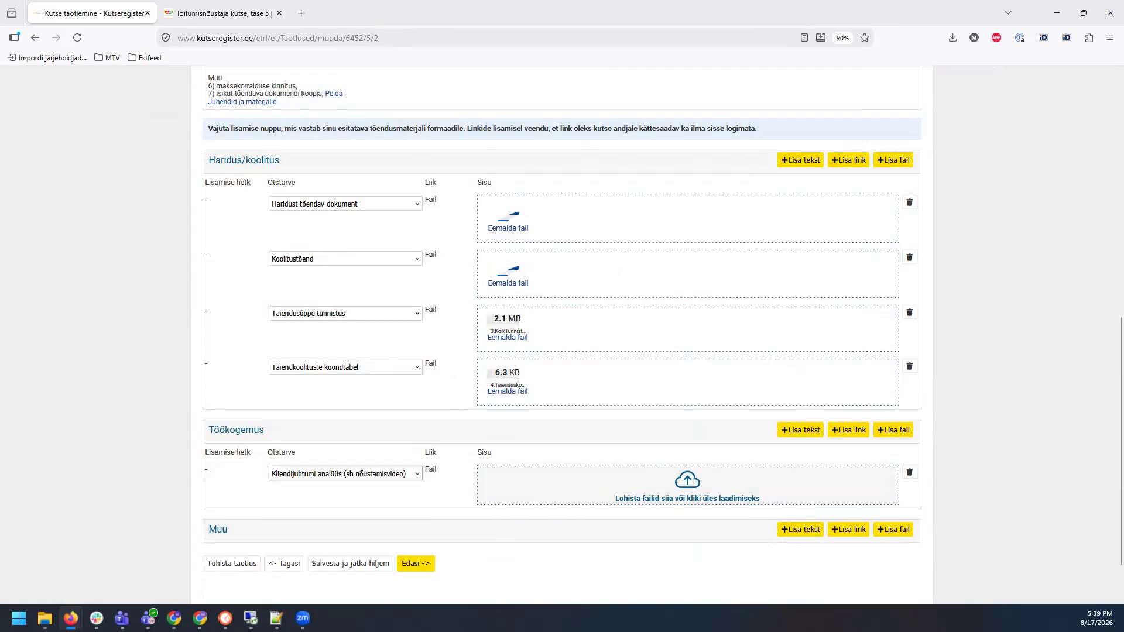
pyautogui.hotkey('alt', 'Tab')
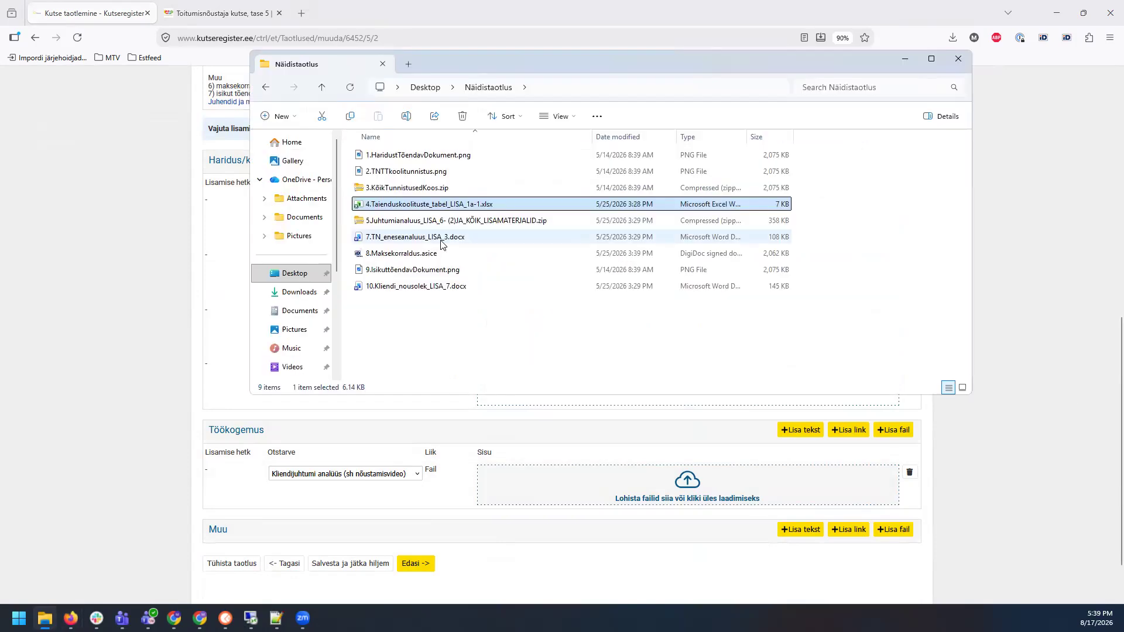
pyautogui.moveTo(425, 224); pyautogui.dragTo(593, 499)
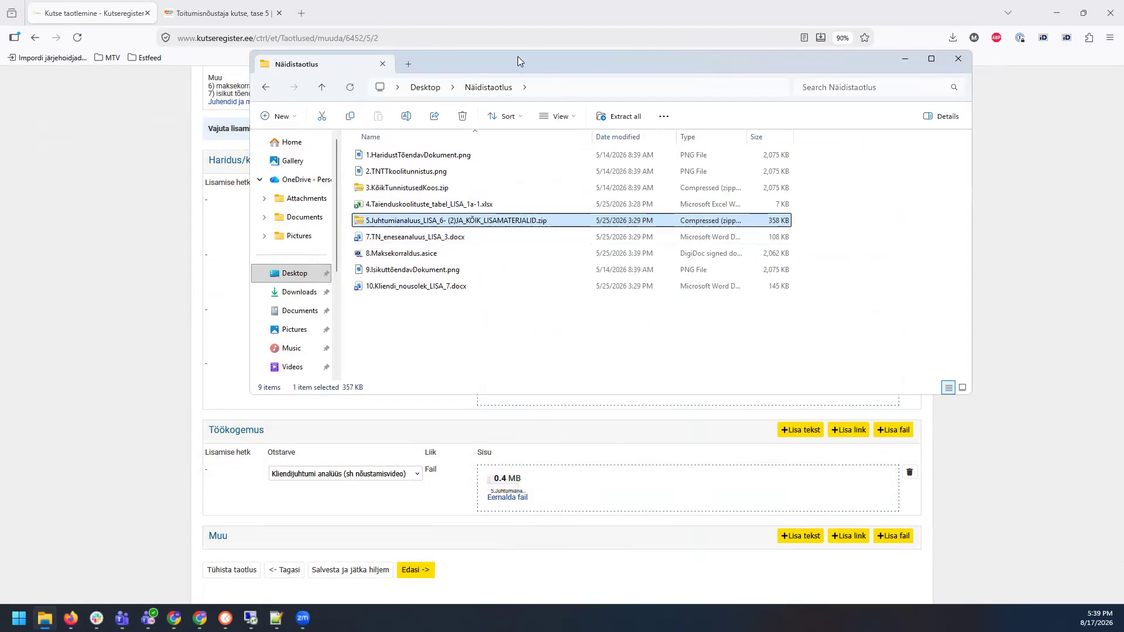
pyautogui.click(905, 59)
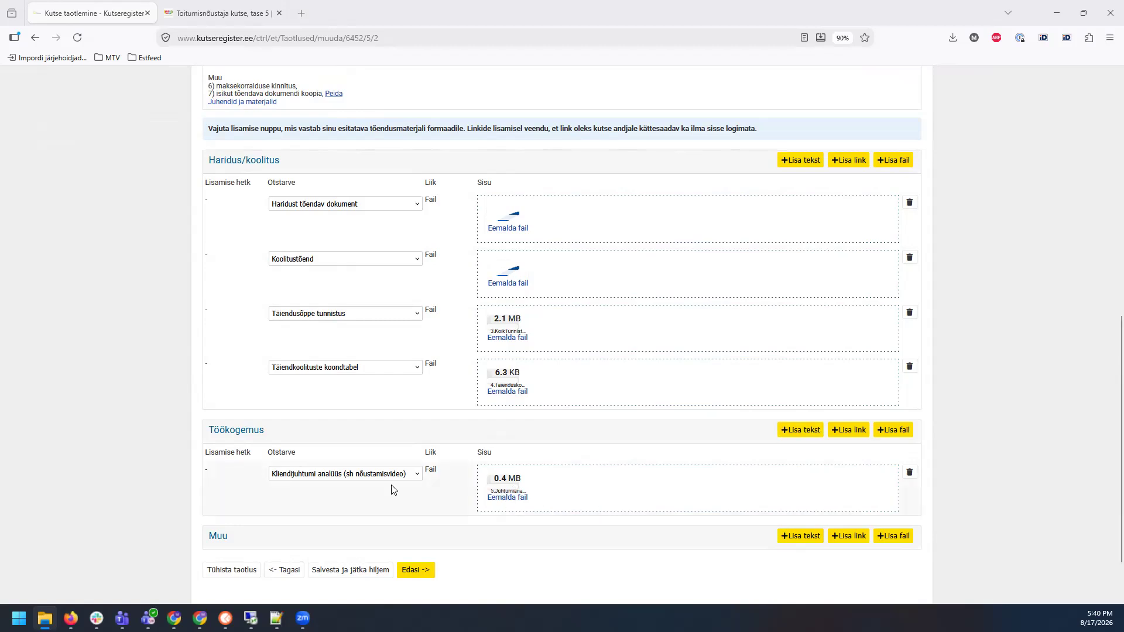
pyautogui.scroll(-2, 344, 431)
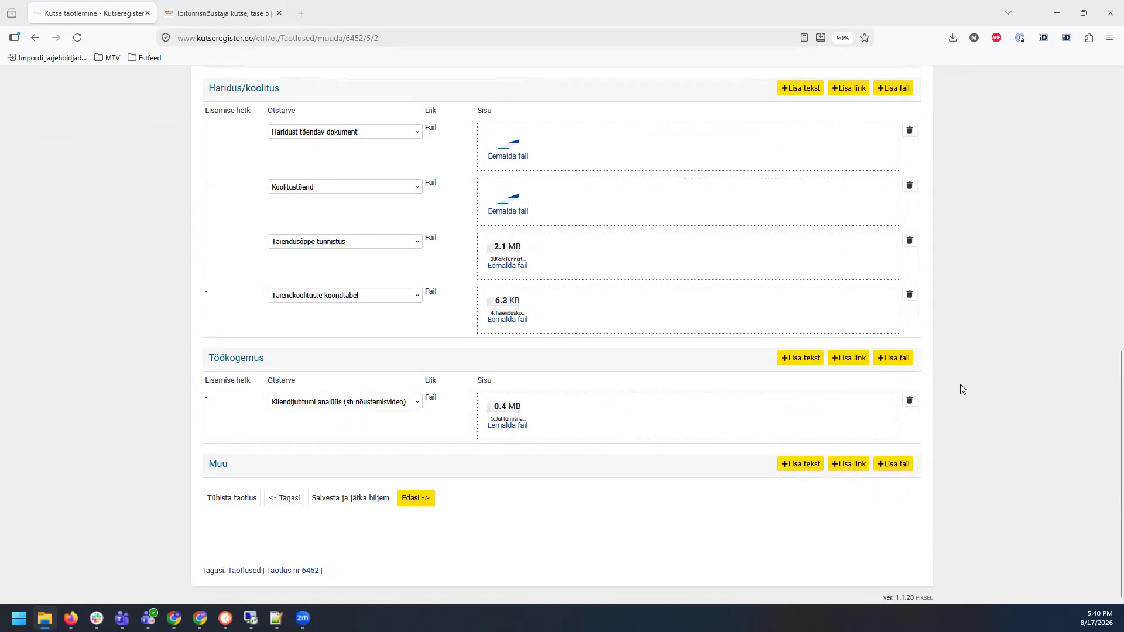
# Step: Review the instruction about providing the counselling video as a link
pyautogui.scroll(4, 966, 353)
pyautogui.scroll(3, 964, 348)
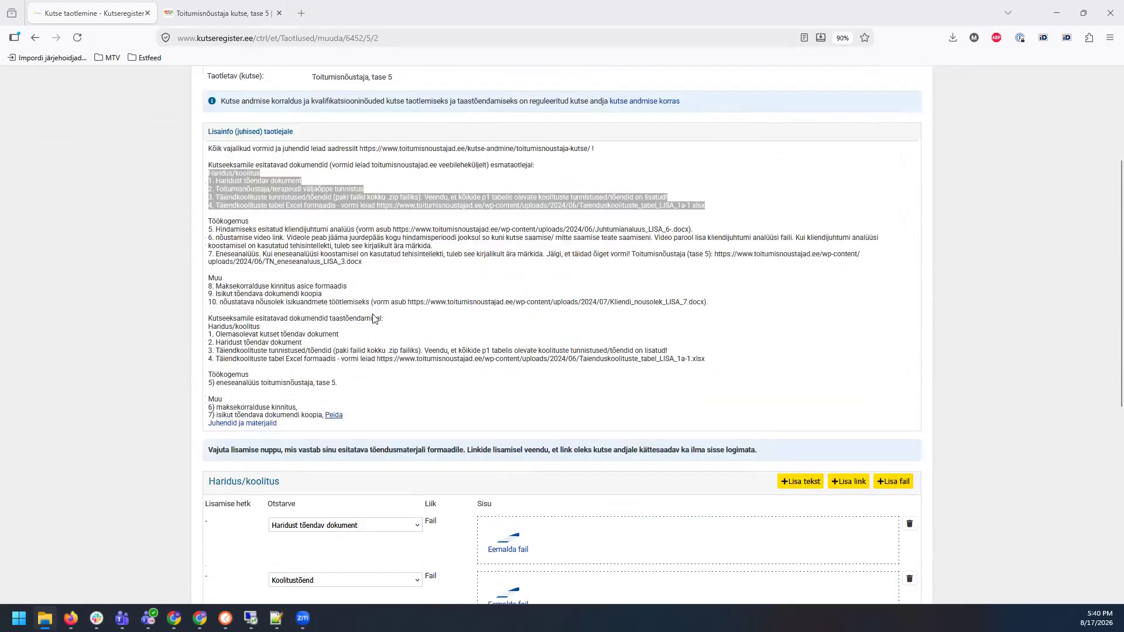
pyautogui.moveTo(215, 236); pyautogui.dragTo(278, 237)
pyautogui.click(1035, 374)
pyautogui.scroll(-5, 1027, 361)
pyautogui.scroll(-2, 1027, 359)
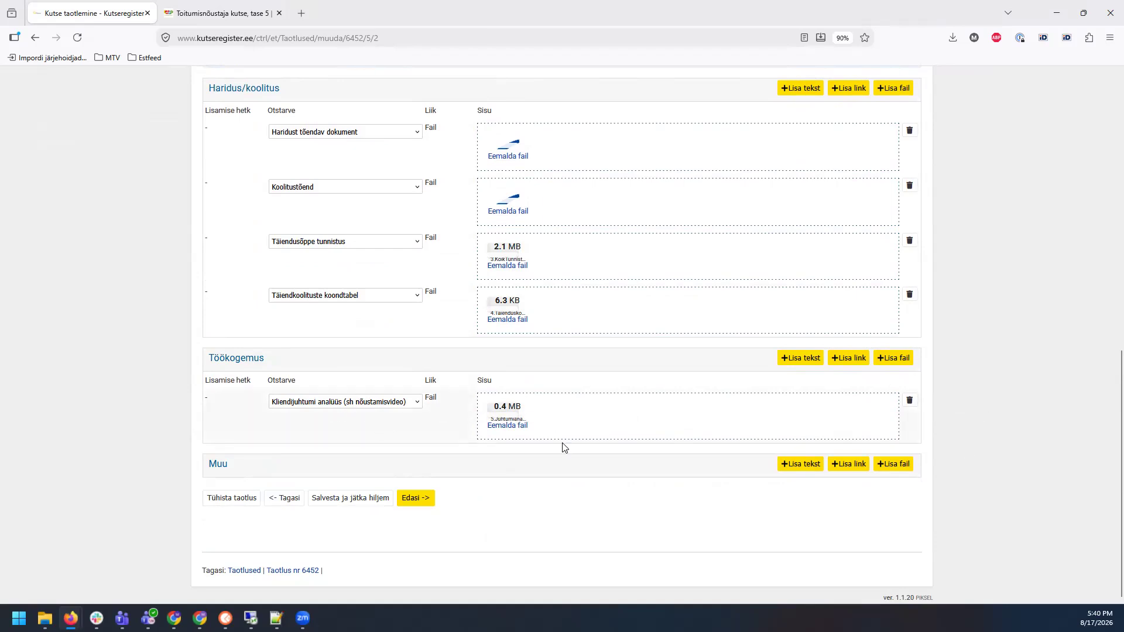
pyautogui.click(848, 359)
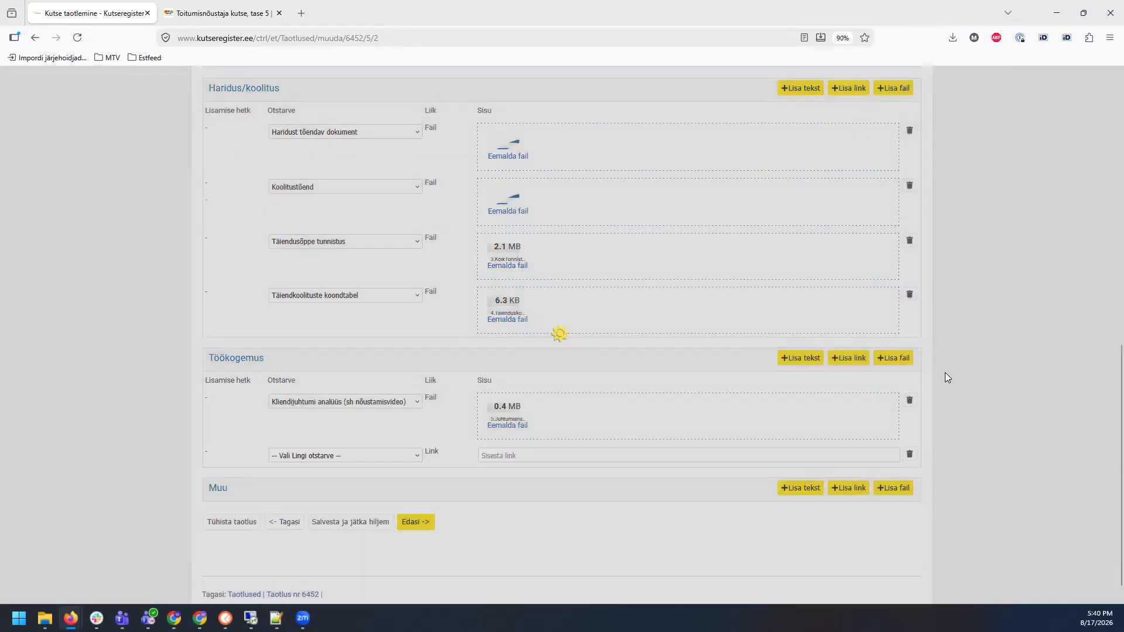
pyautogui.click(355, 457)
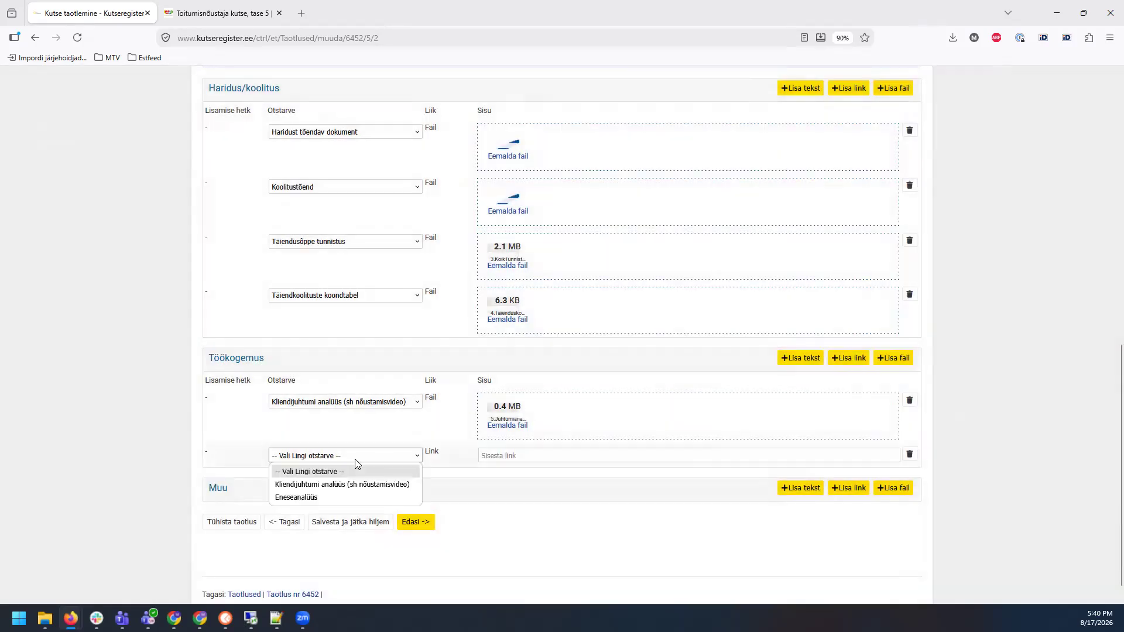
pyautogui.click(307, 486)
pyautogui.click(530, 458)
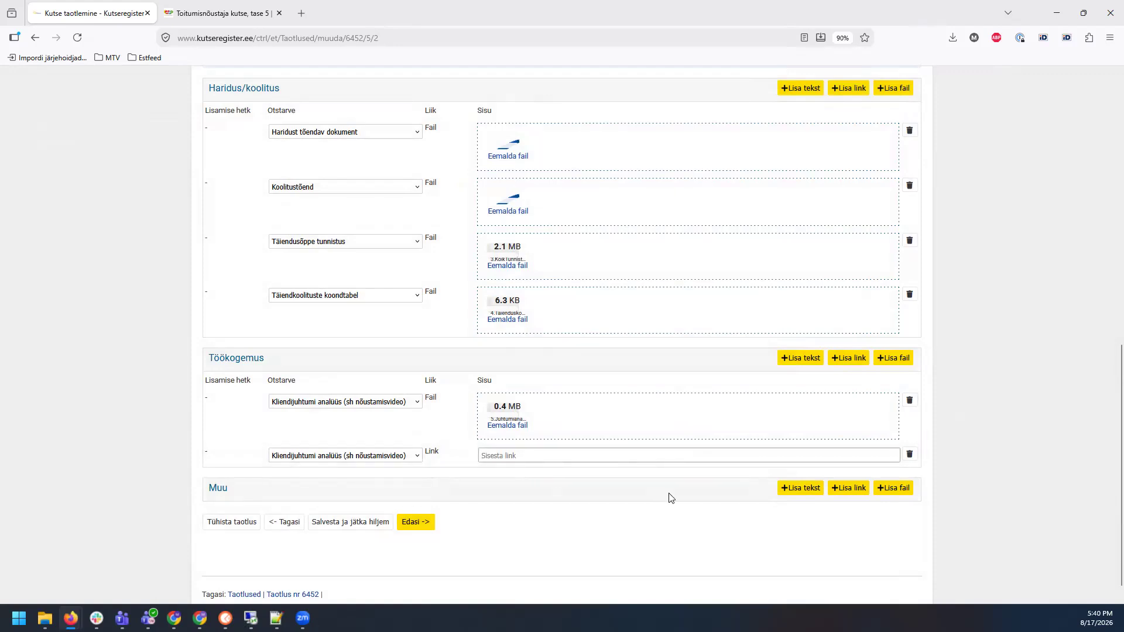
pyautogui.write('www.')
pyautogui.click(358, 456)
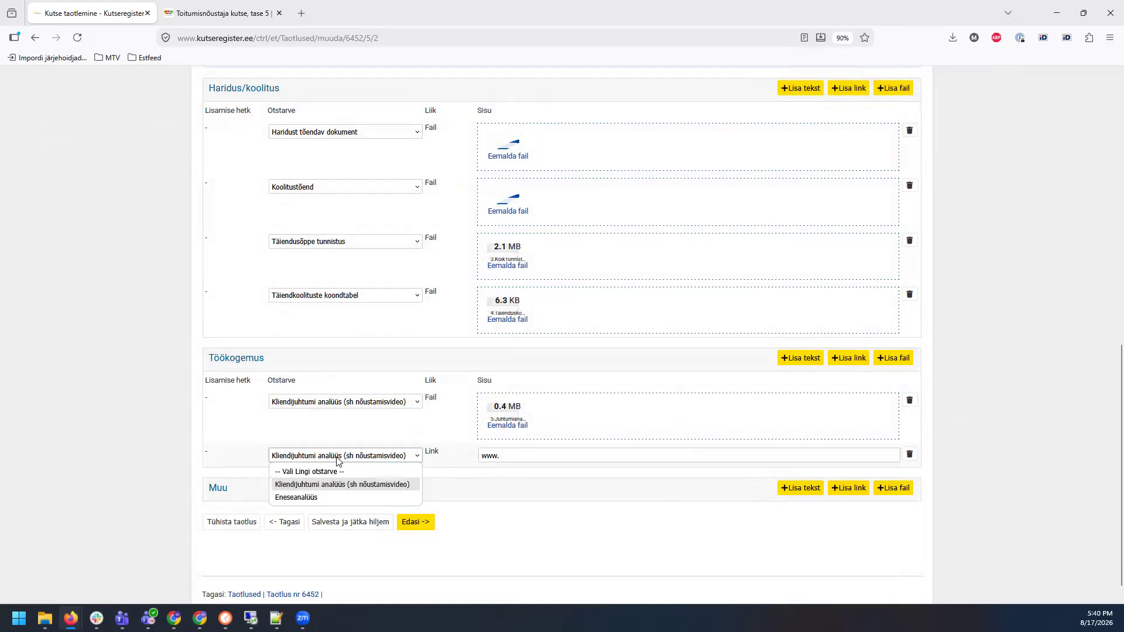
pyautogui.click(304, 486)
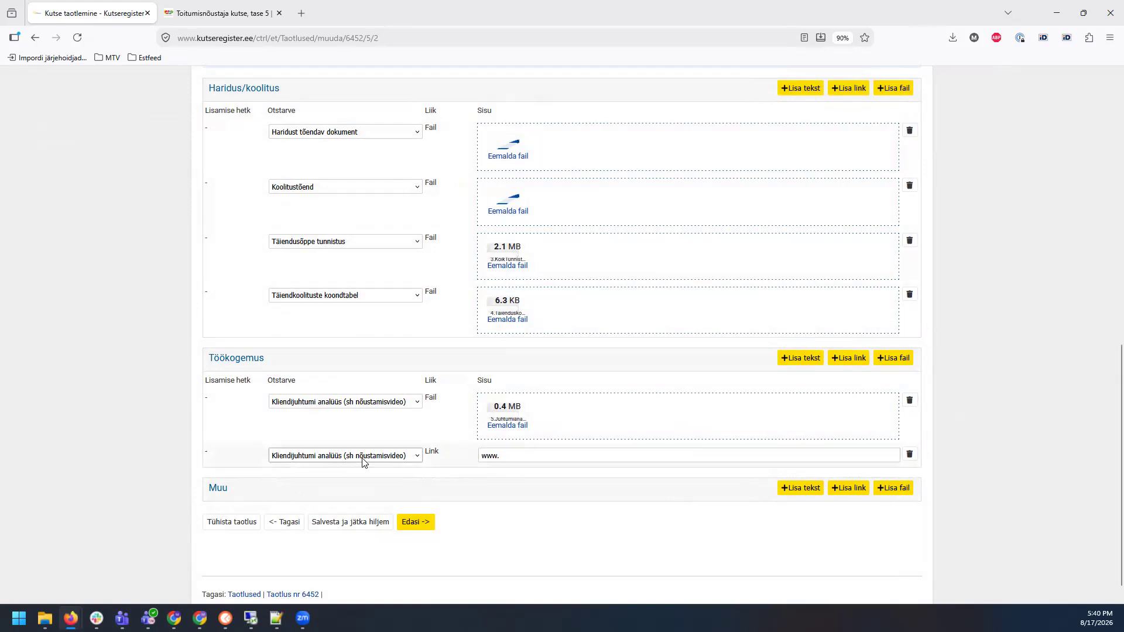
pyautogui.click(516, 462)
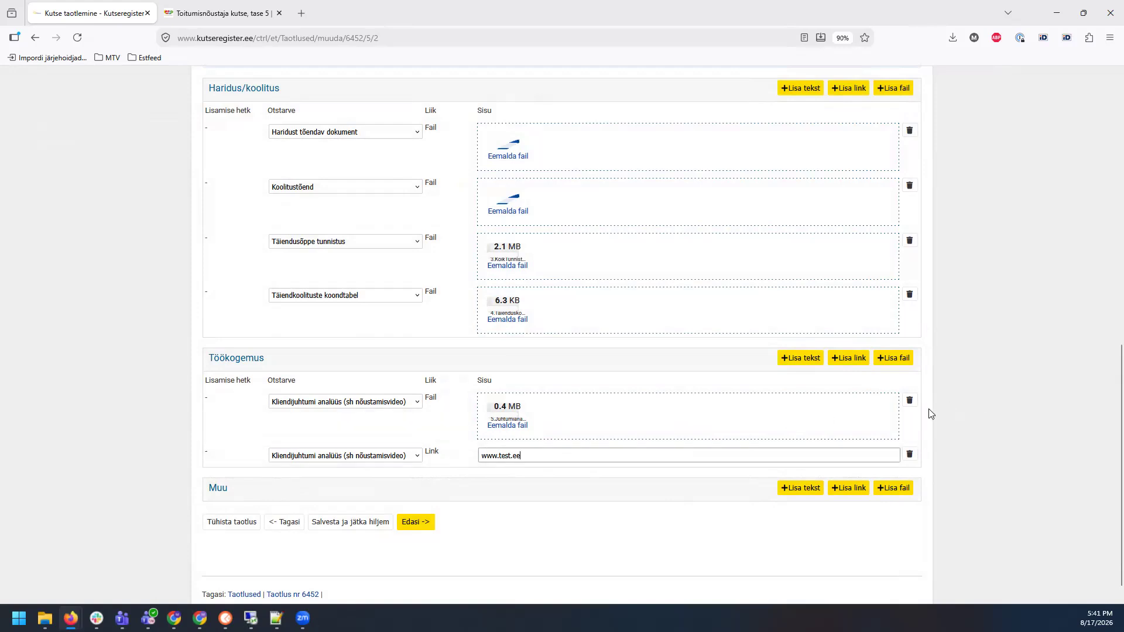
pyautogui.scroll(-1, 983, 378)
# Step: Finish the link entry and review the self-analysis instruction
pyautogui.click(992, 382)
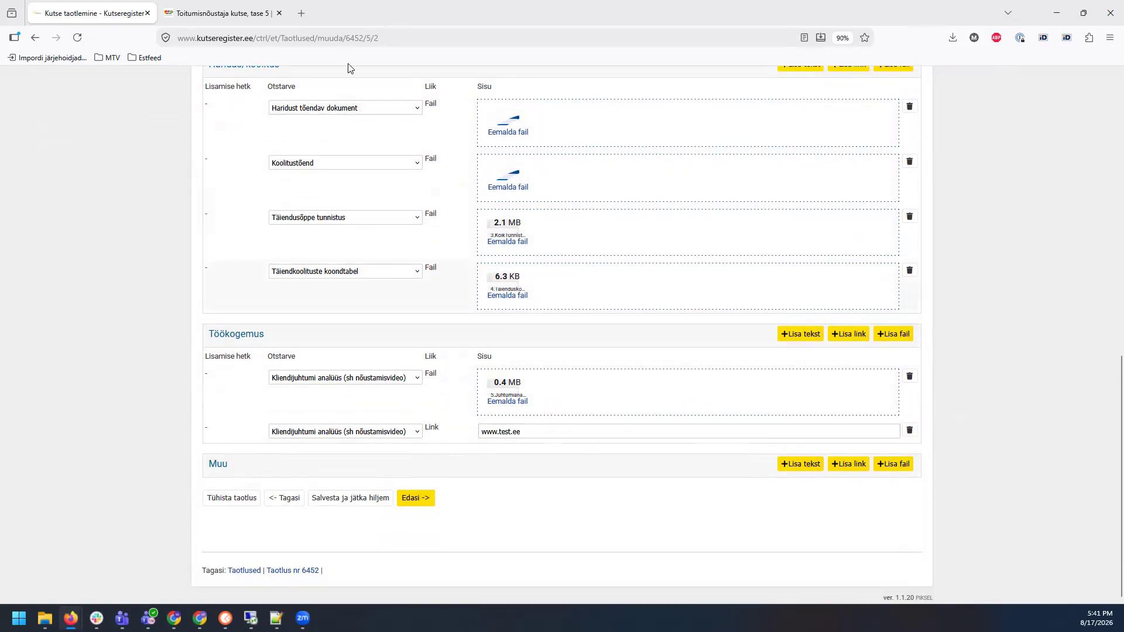
pyautogui.scroll(5, 357, 146)
pyautogui.scroll(2, 373, 204)
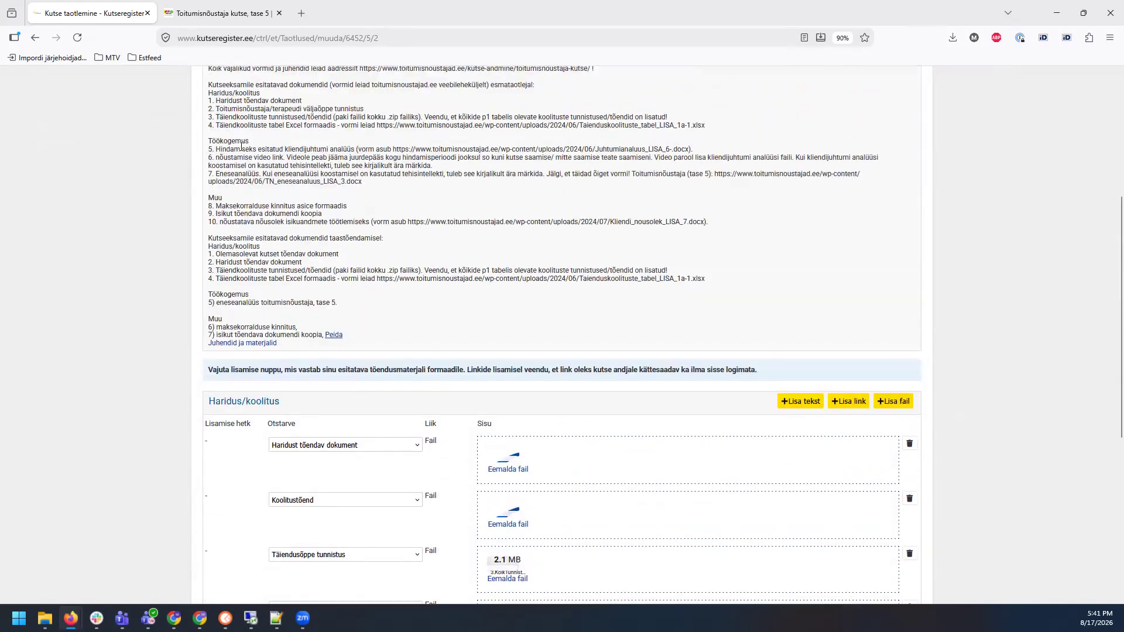
pyautogui.moveTo(241, 176); pyautogui.dragTo(268, 178)
pyautogui.click(475, 194)
pyautogui.scroll(-5, 987, 280)
# Step: Add an Eneseanalüüs file row under Töökogemus and upload 7.TN_eneseanaluus_LISA_3.docx
pyautogui.click(895, 449)
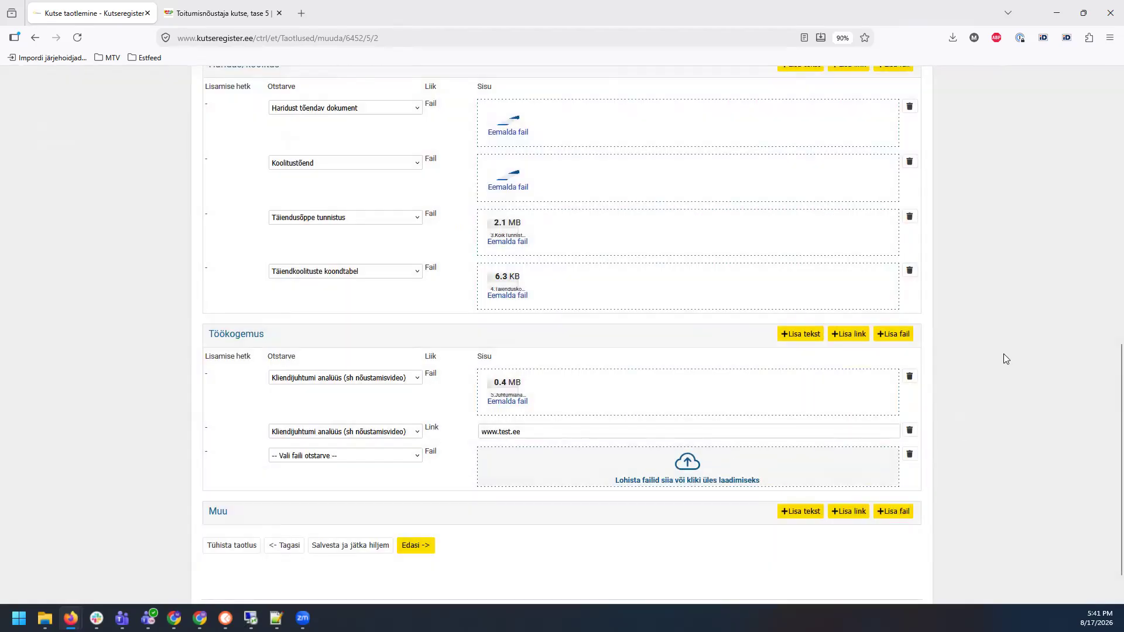
pyautogui.click(351, 460)
pyautogui.click(313, 502)
pyautogui.hotkey('alt', 'Tab')
pyautogui.moveTo(489, 245); pyautogui.dragTo(644, 483)
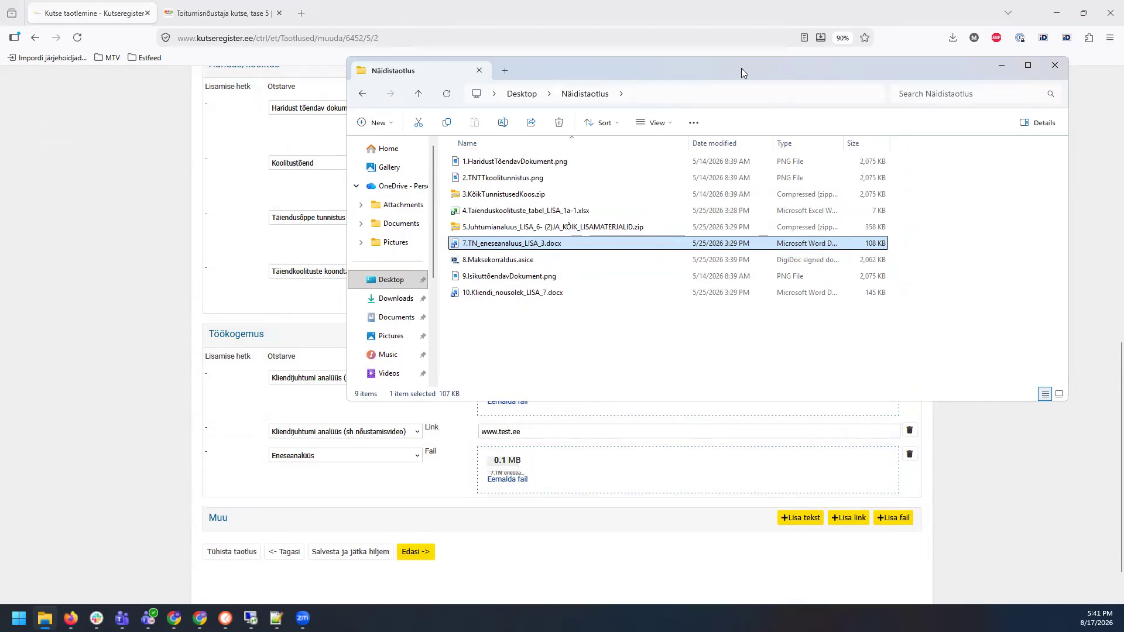
pyautogui.click(1002, 66)
pyautogui.scroll(-1, 1001, 304)
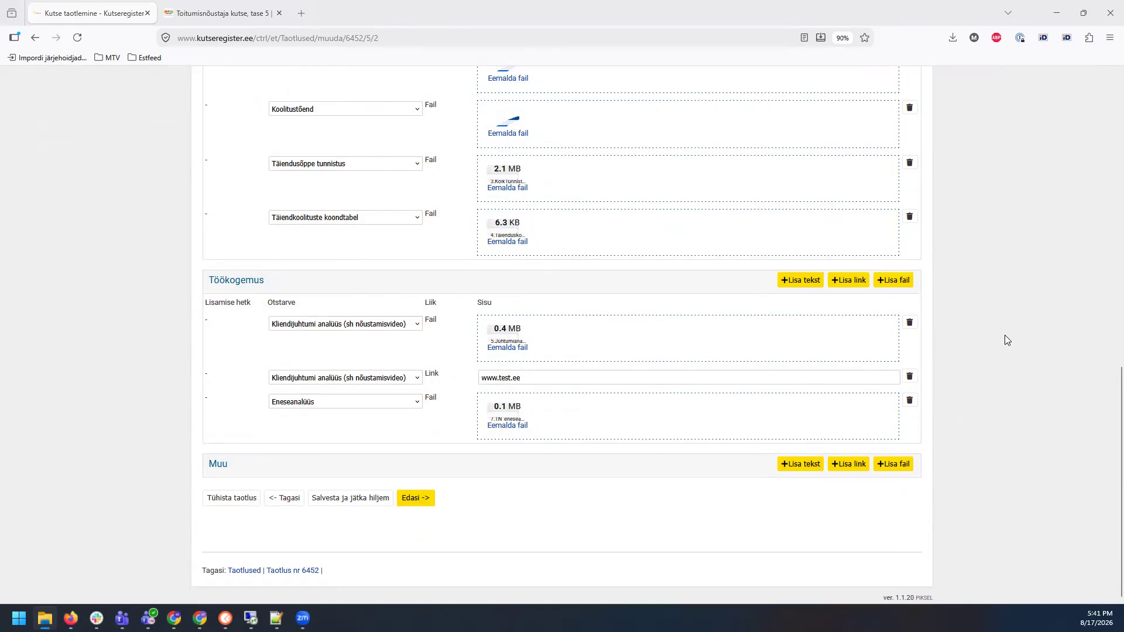
pyautogui.scroll(9, 1001, 340)
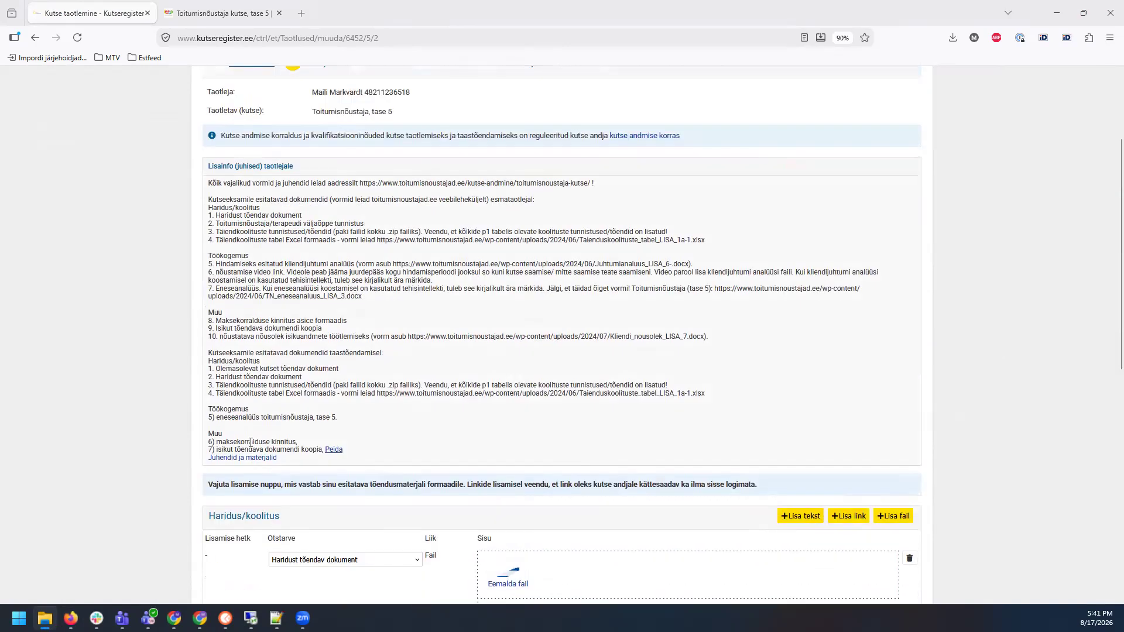
# Step: Review the Muu document list and attach the bank payment order copy as a Muu file
pyautogui.moveTo(208, 315); pyautogui.dragTo(935, 339)
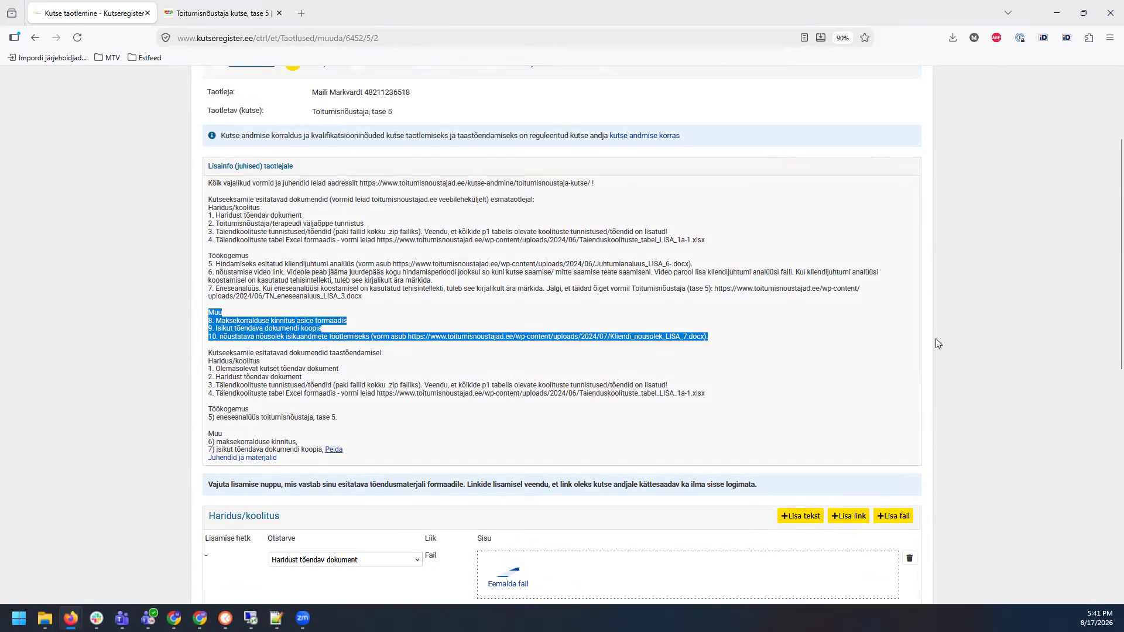
pyautogui.click(1032, 369)
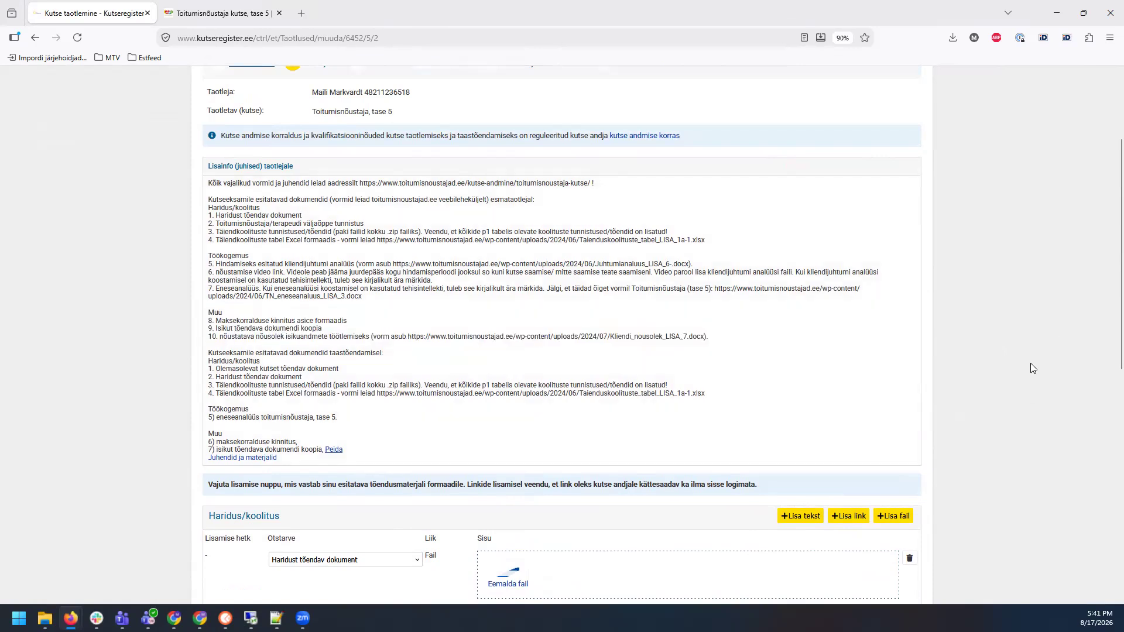
pyautogui.scroll(-3, 1031, 369)
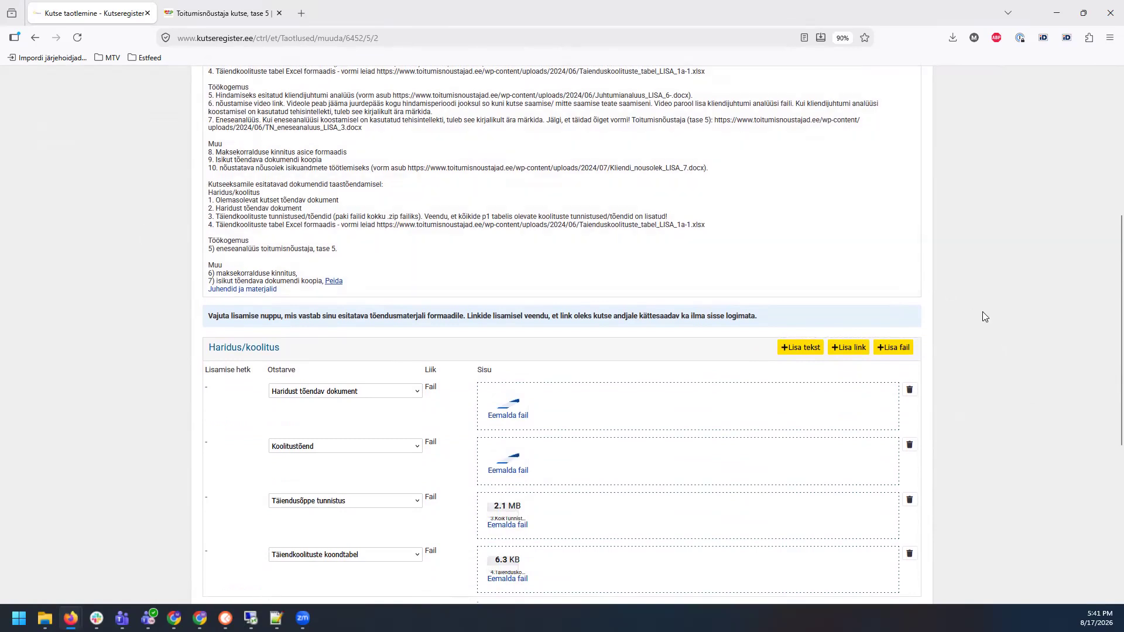
pyautogui.scroll(-6, 994, 326)
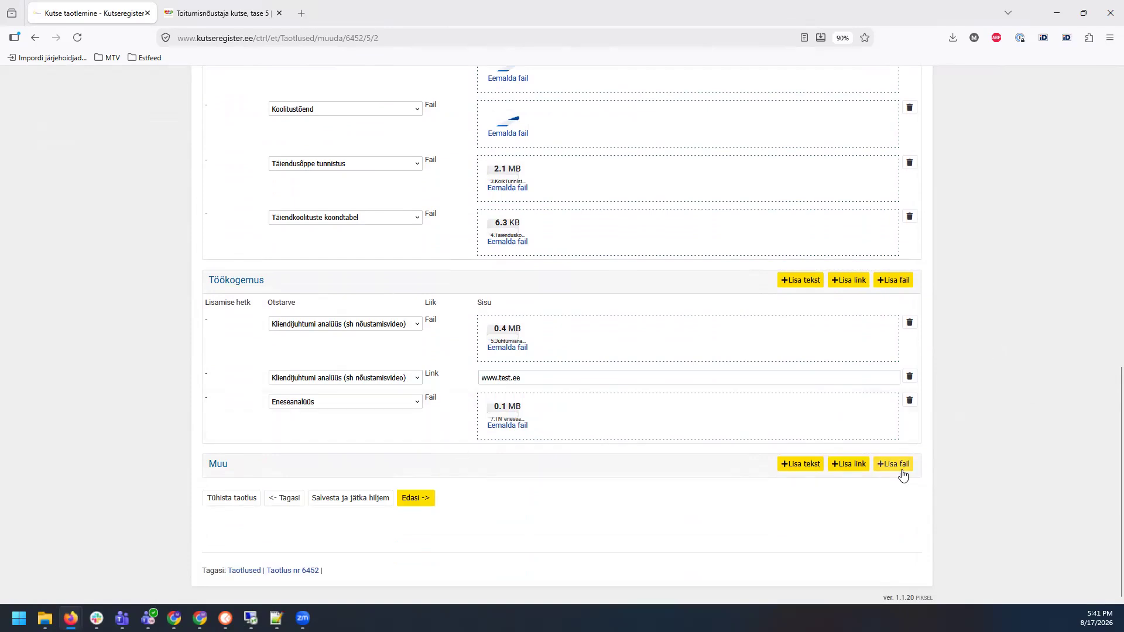
pyautogui.click(899, 467)
pyautogui.scroll(-2, 976, 381)
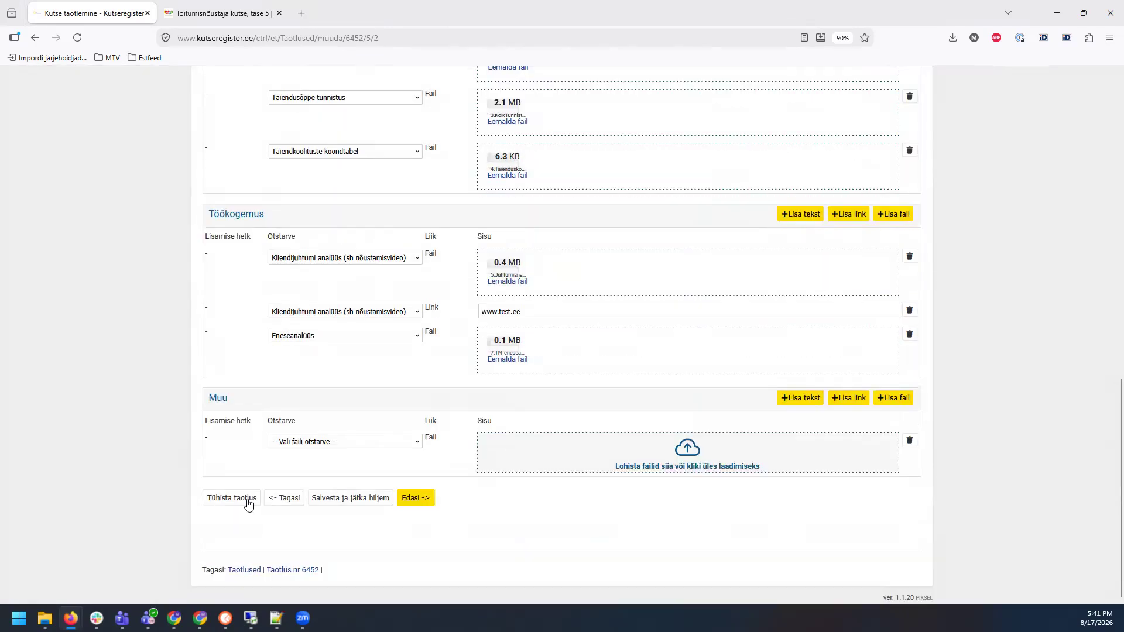
pyautogui.click(315, 446)
pyautogui.click(320, 472)
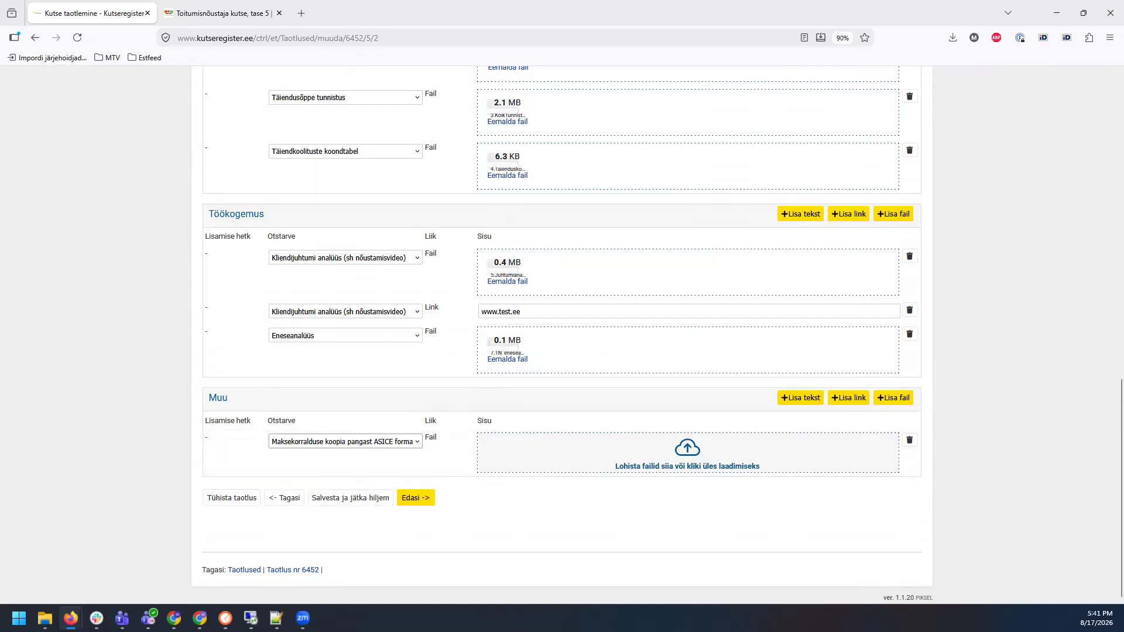
pyautogui.moveTo(1081, 406); pyautogui.dragTo(749, 457)
# Step: Add Muu rows for the photo ID document copy and the Kliendi nõusolek isikuandmete töötlemiseks file
pyautogui.click(896, 397)
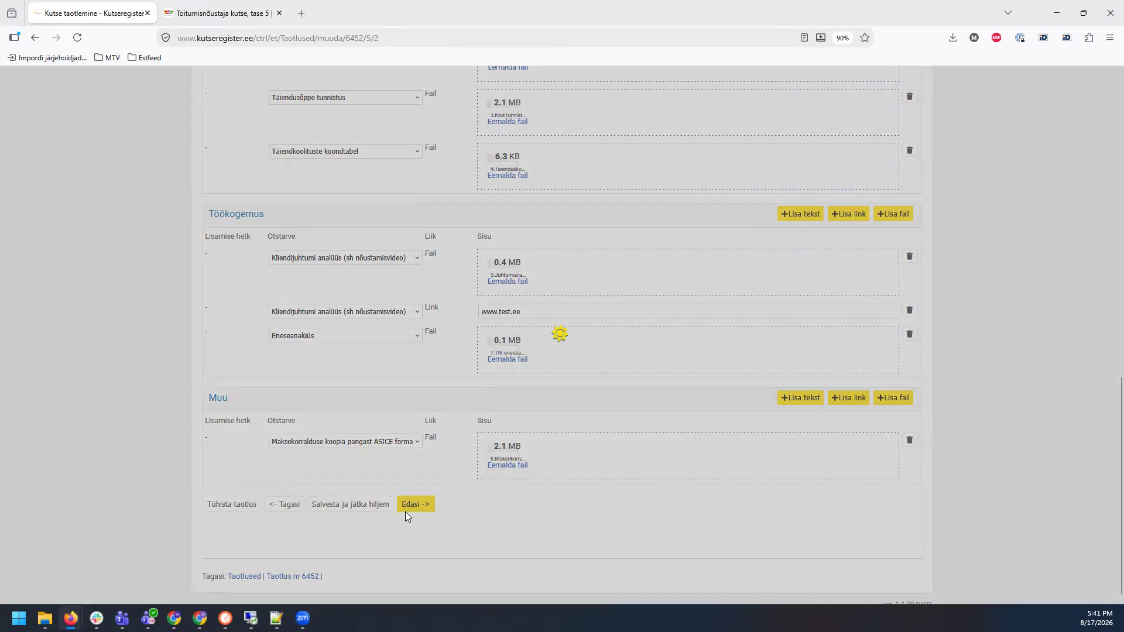
pyautogui.click(366, 495)
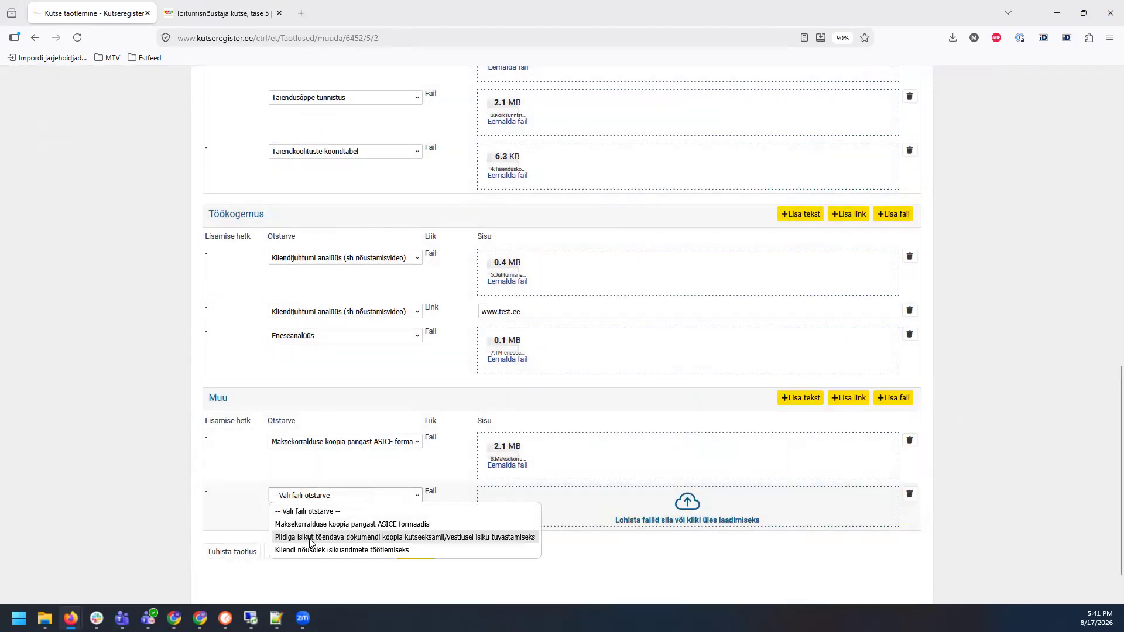
pyautogui.click(310, 538)
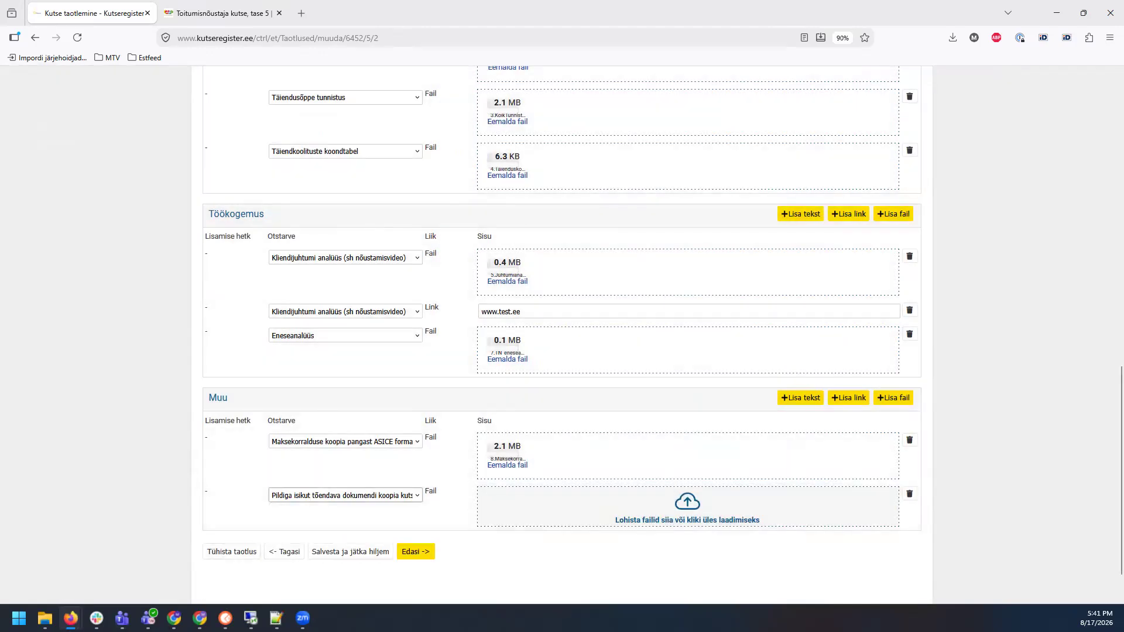
pyautogui.moveTo(831, 463); pyautogui.dragTo(715, 525)
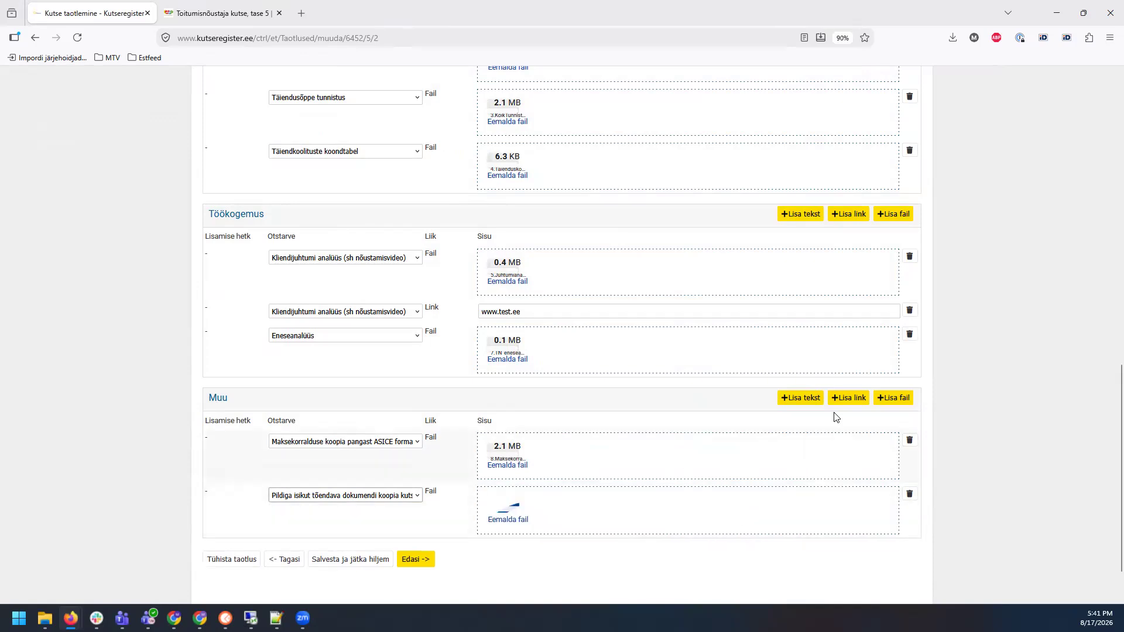
pyautogui.click(890, 404)
pyautogui.scroll(-2, 333, 516)
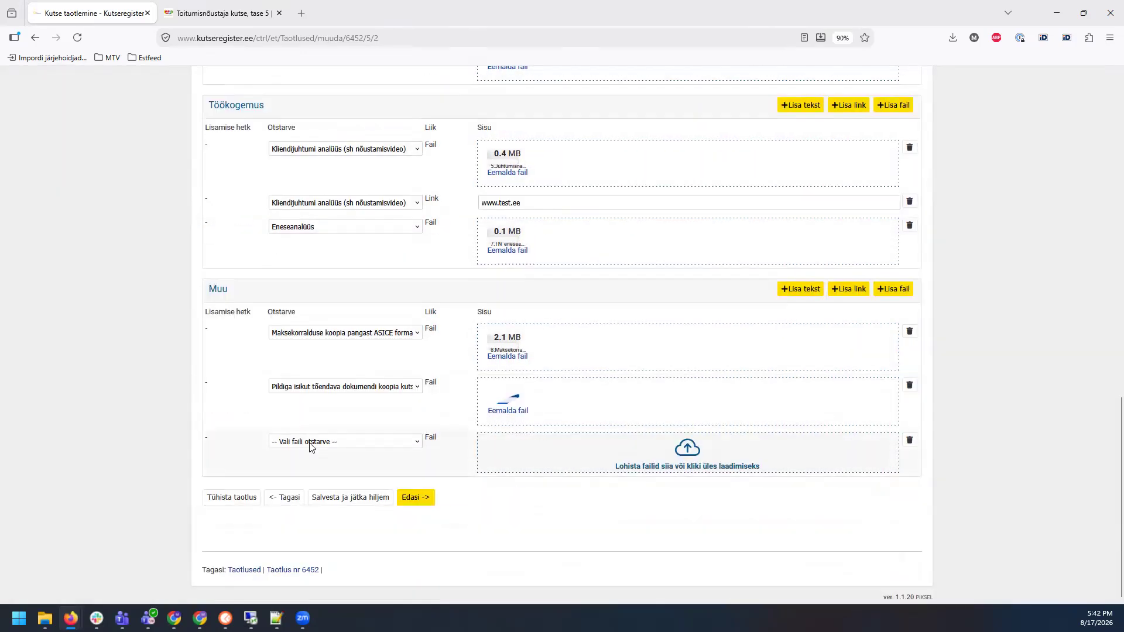
pyautogui.click(311, 443)
pyautogui.click(322, 497)
pyautogui.moveTo(831, 462); pyautogui.dragTo(721, 467)
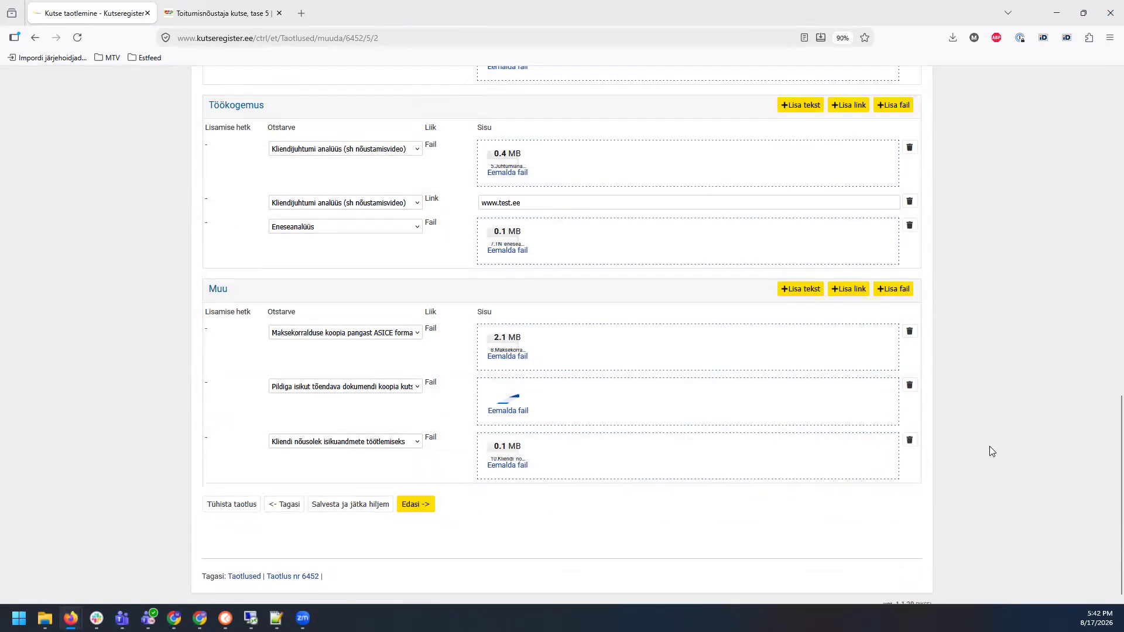
# Step: Check the renewal document requirements against the attachments and continue to step 3, Lisainfo
pyautogui.scroll(6, 1008, 369)
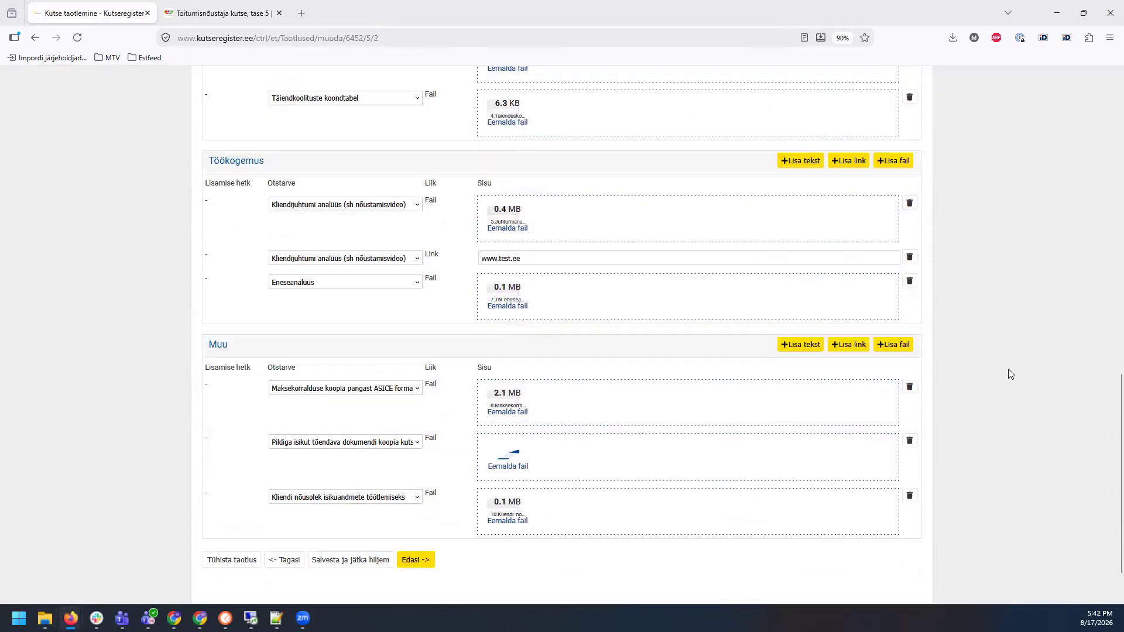
pyautogui.scroll(-6, 1008, 367)
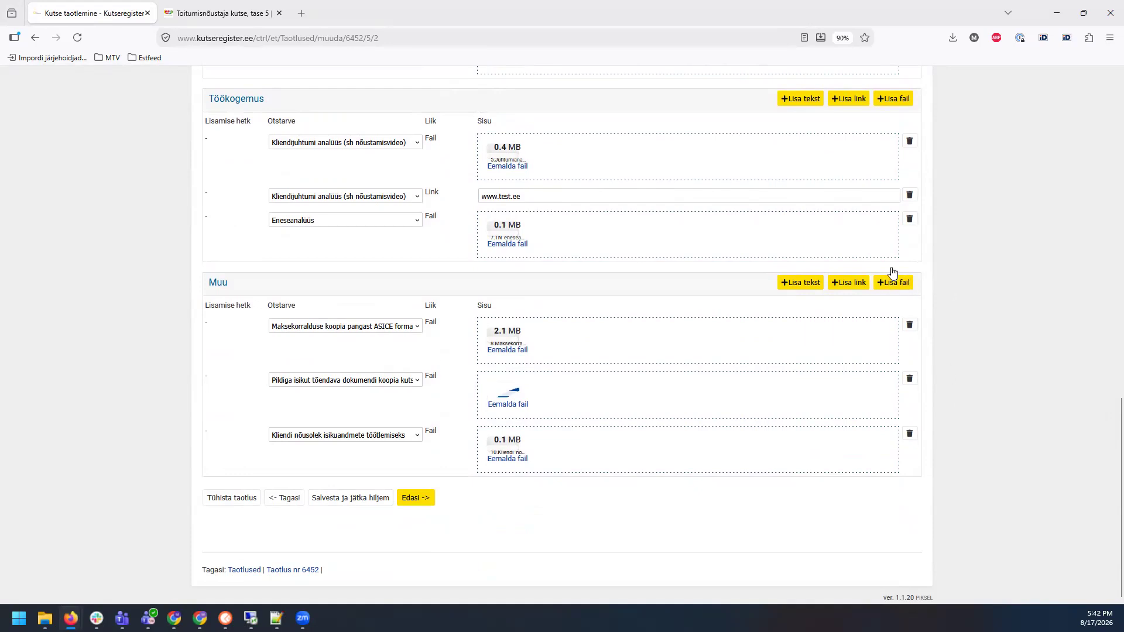
pyautogui.scroll(3, 584, 515)
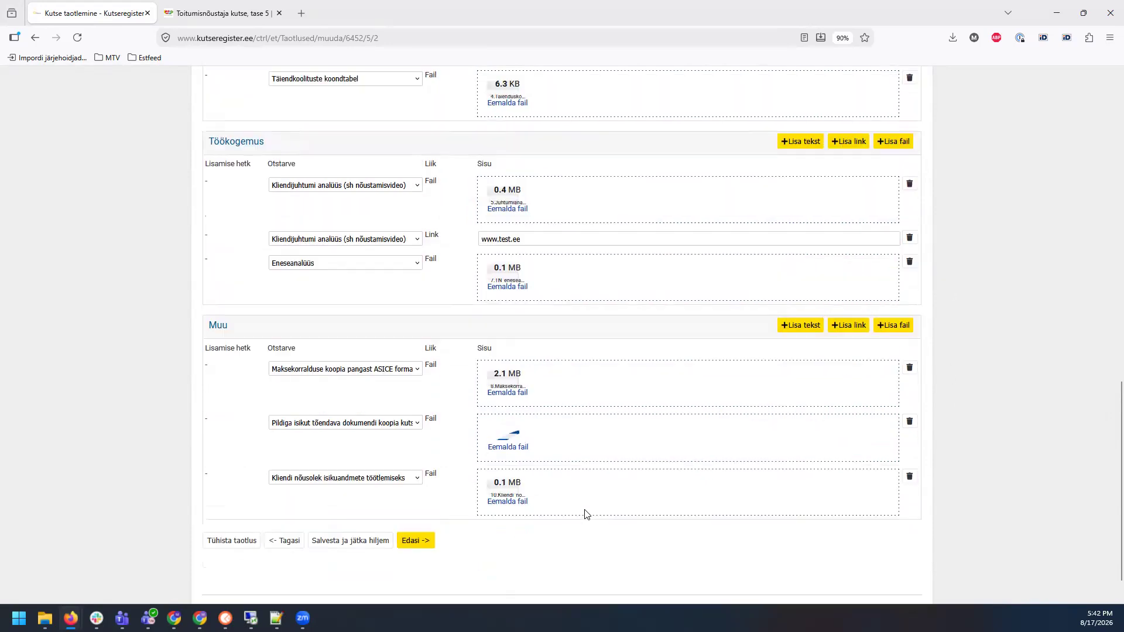
pyautogui.scroll(-3, 726, 429)
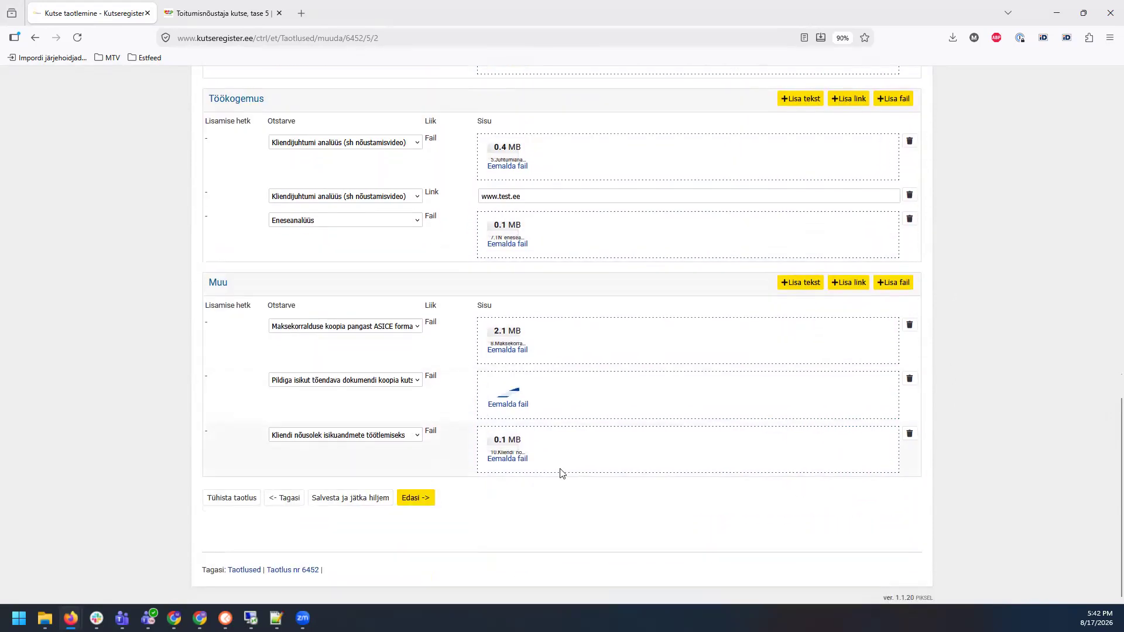
pyautogui.scroll(6, 667, 519)
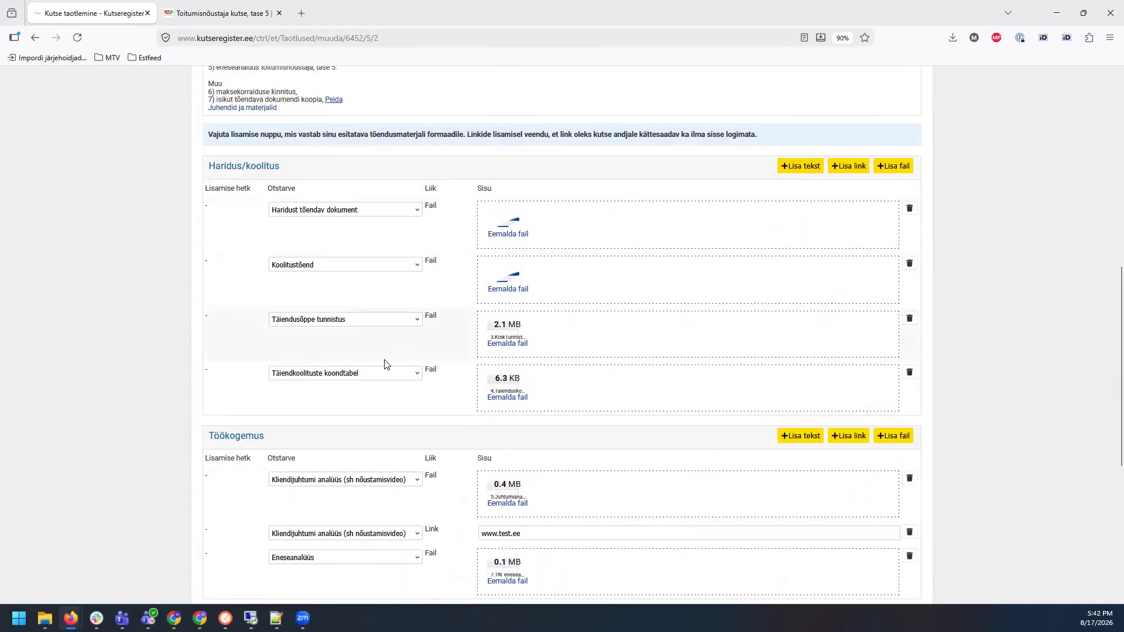
pyautogui.scroll(7, 420, 359)
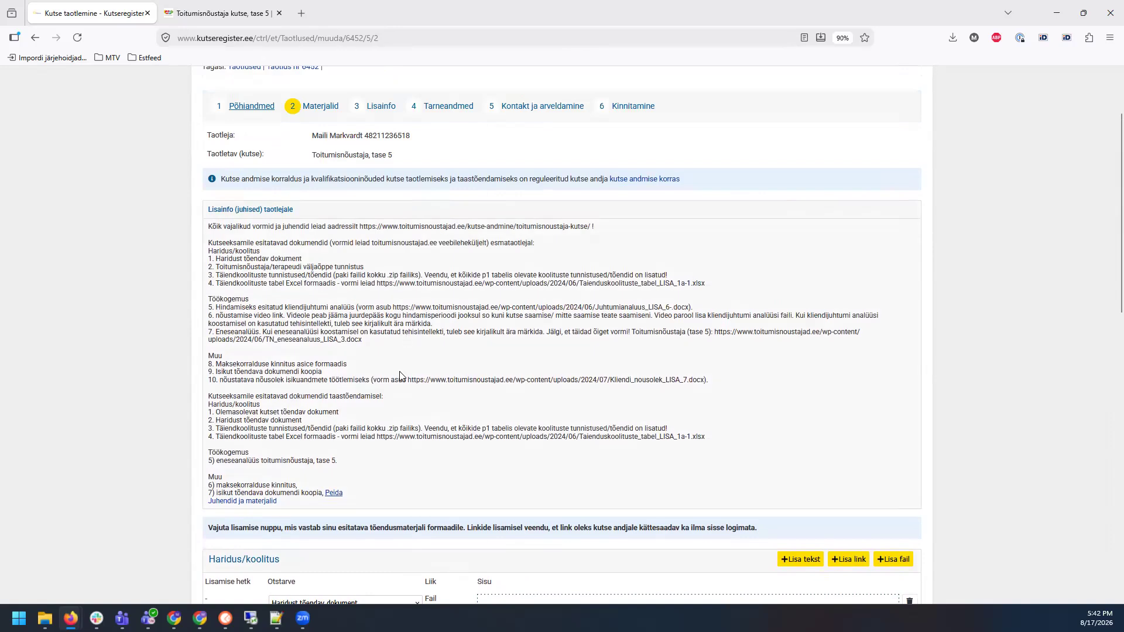
pyautogui.scroll(-2, 372, 366)
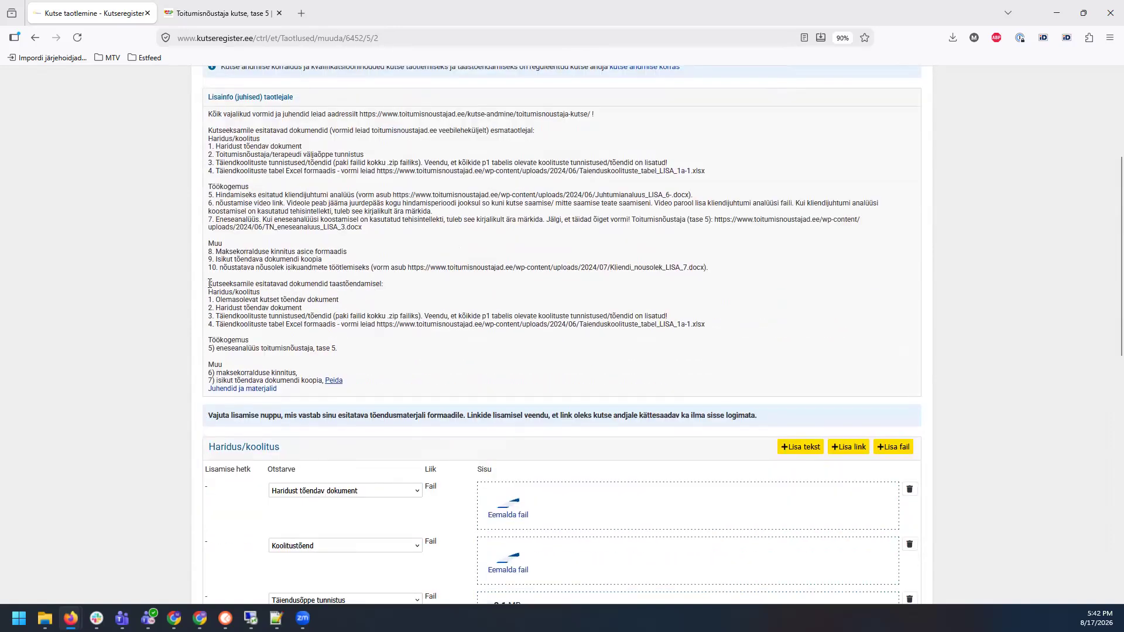
pyautogui.moveTo(209, 285); pyautogui.dragTo(369, 387)
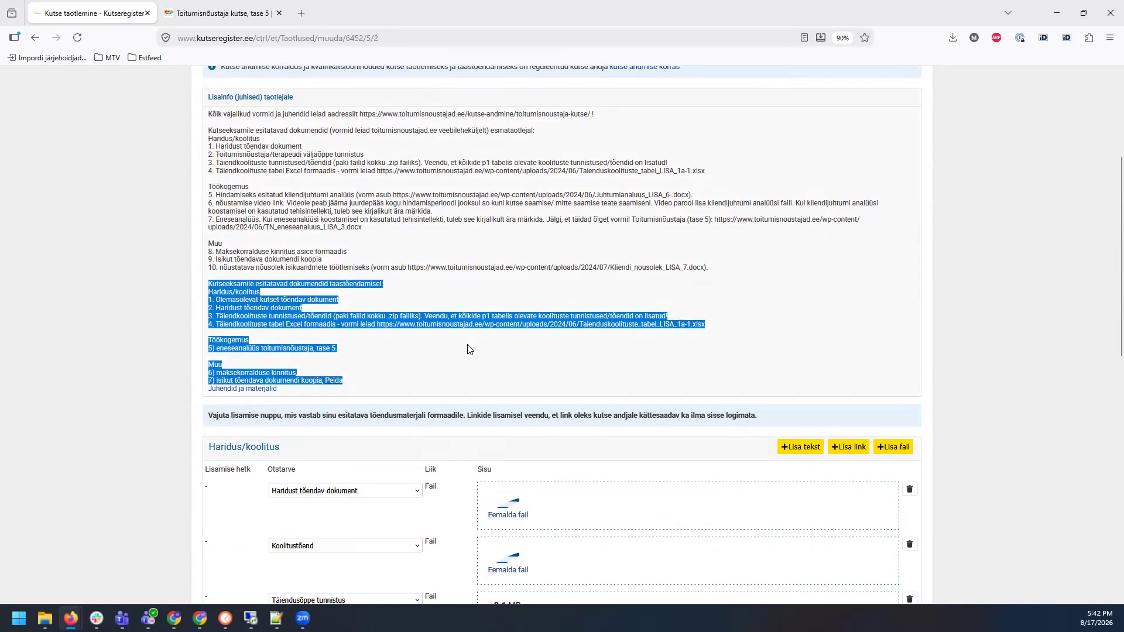
pyautogui.scroll(-1, 414, 256)
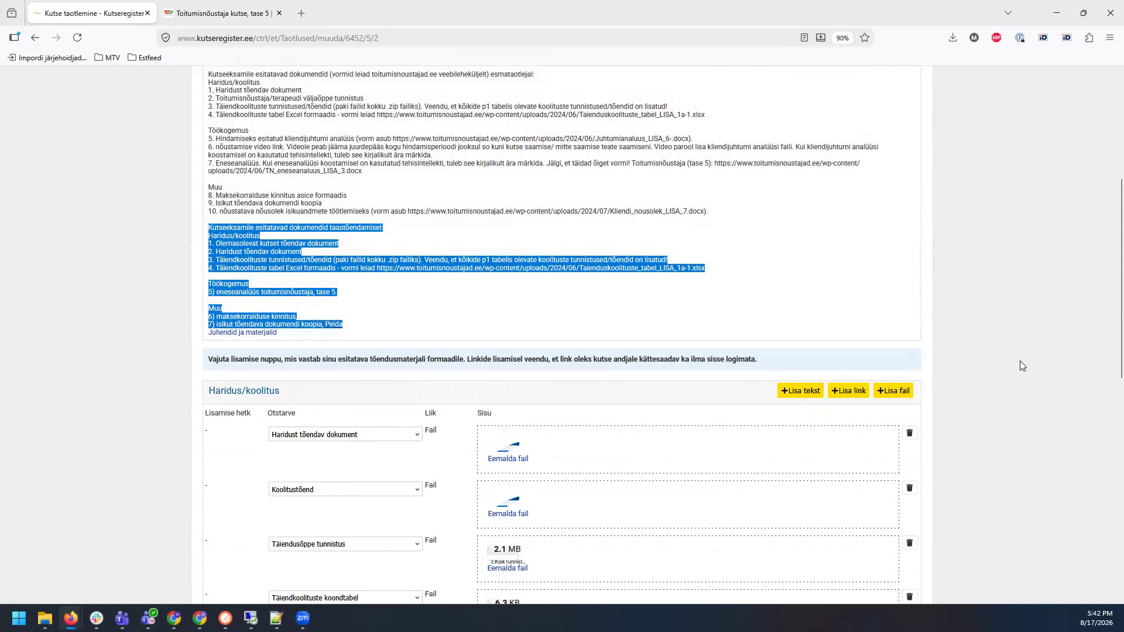
pyautogui.scroll(-1, 324, 187)
pyautogui.scroll(-1, 715, 273)
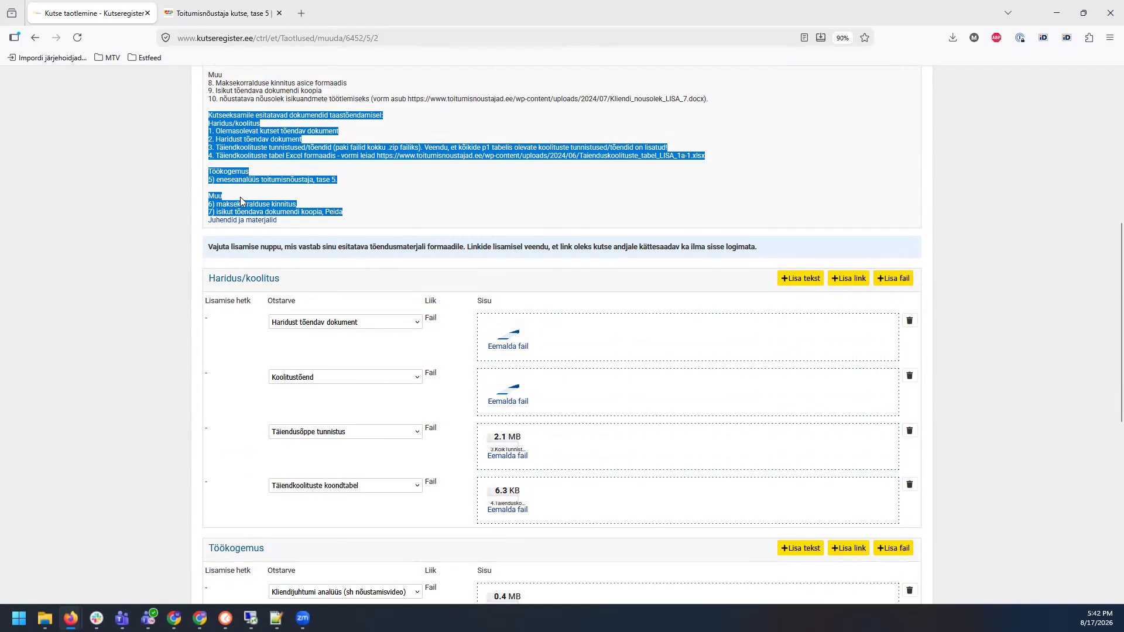
pyautogui.scroll(-4, 1033, 381)
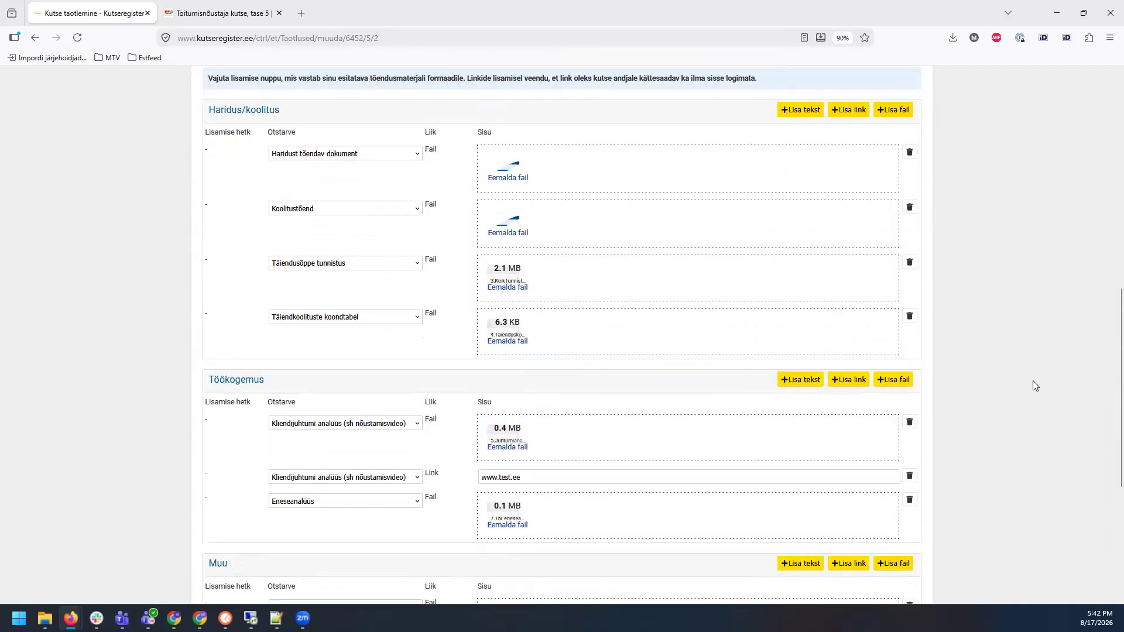
pyautogui.scroll(-4, 1033, 381)
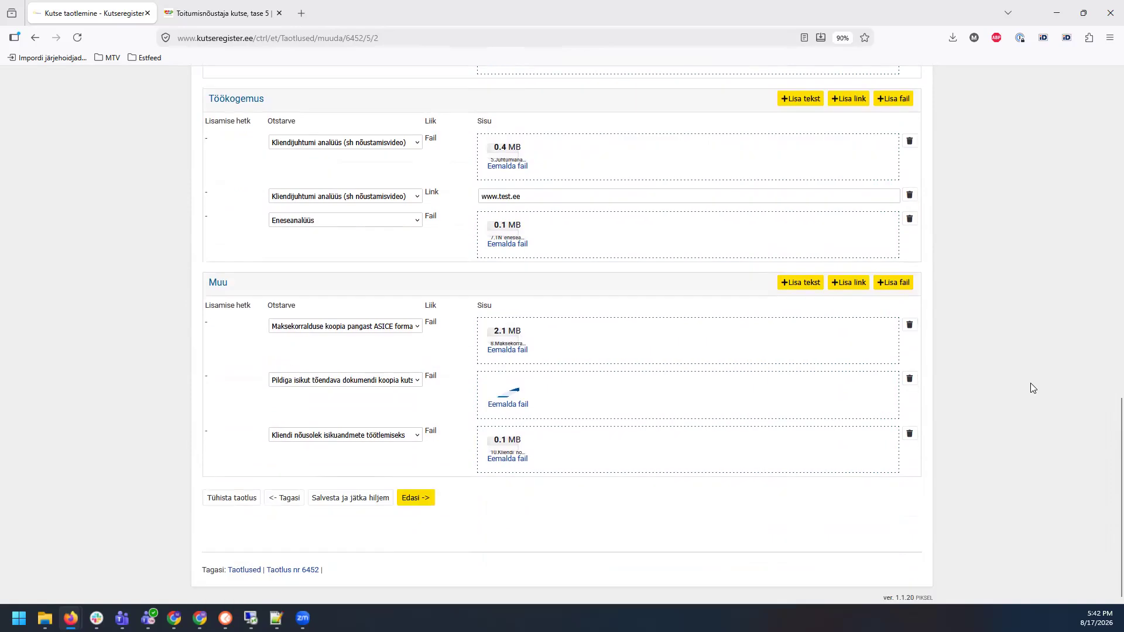
pyautogui.click(416, 499)
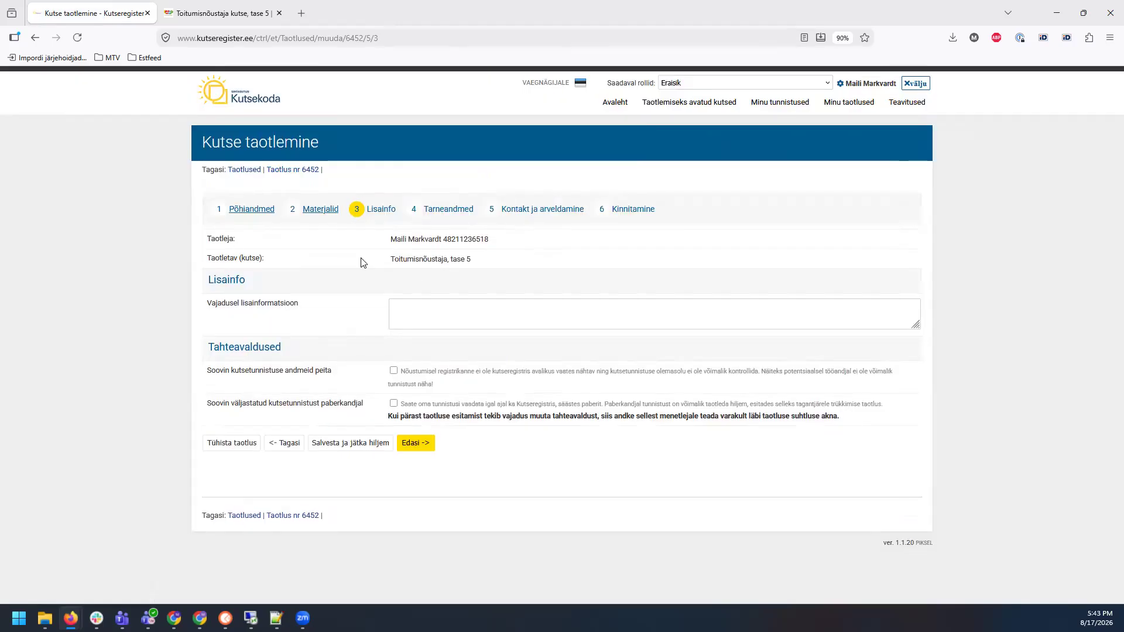
# Step: Read the Lisainfo declarations, leave the paper-certificate request unticked, and continue to Kontakt ja arveldamine
pyautogui.click(460, 308)
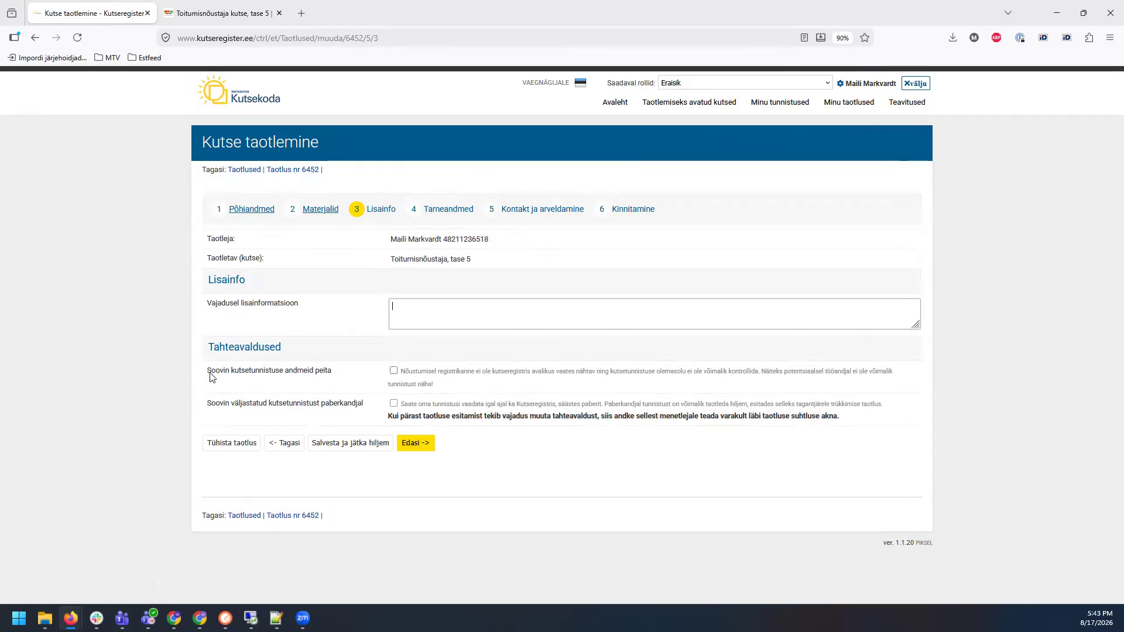
pyautogui.moveTo(208, 375); pyautogui.dragTo(334, 376)
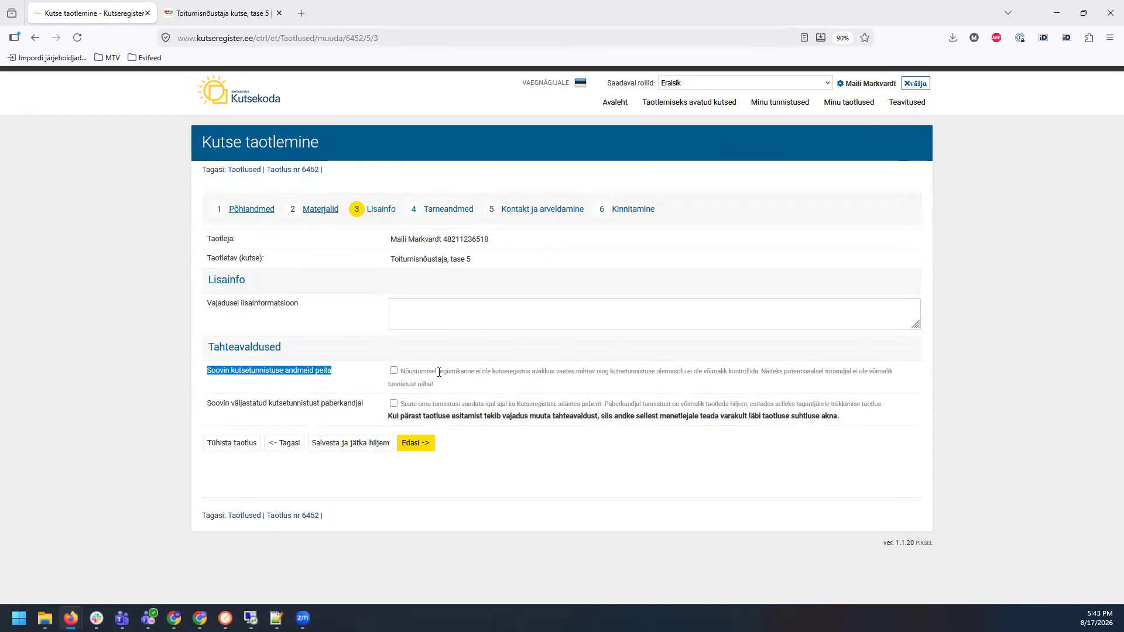
pyautogui.moveTo(402, 371); pyautogui.dragTo(574, 387)
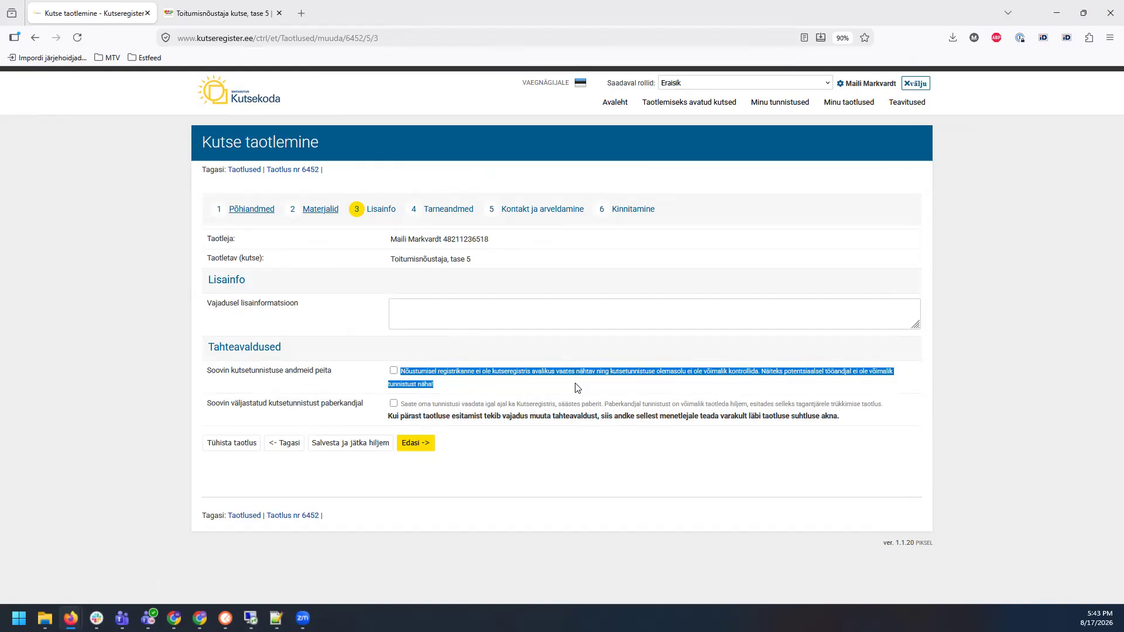
pyautogui.click(561, 384)
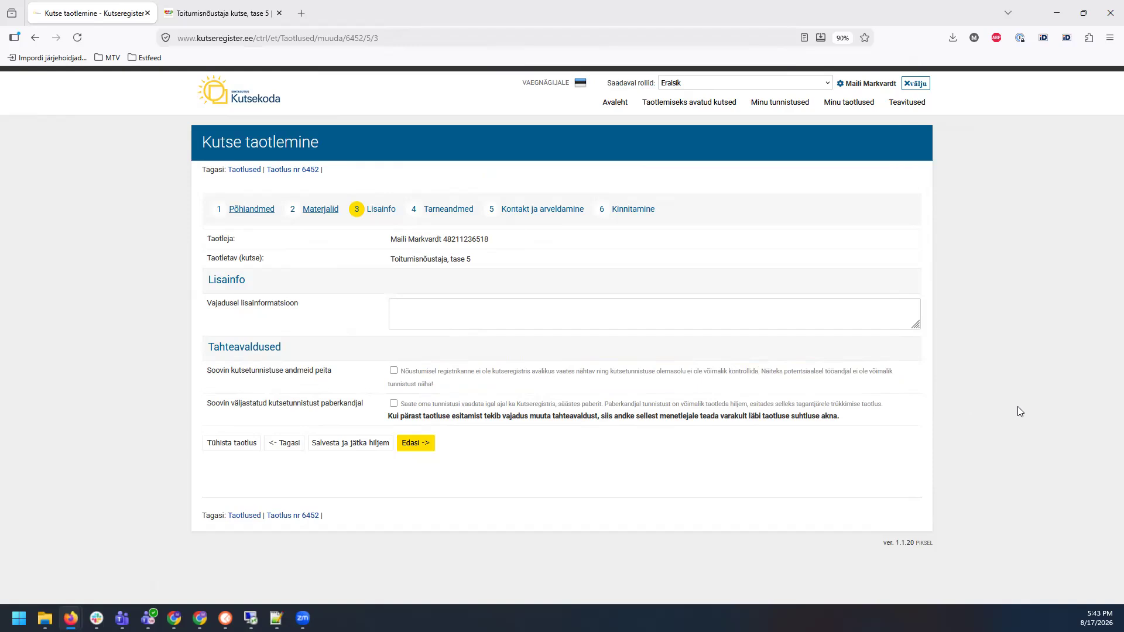
pyautogui.moveTo(208, 404); pyautogui.dragTo(365, 408)
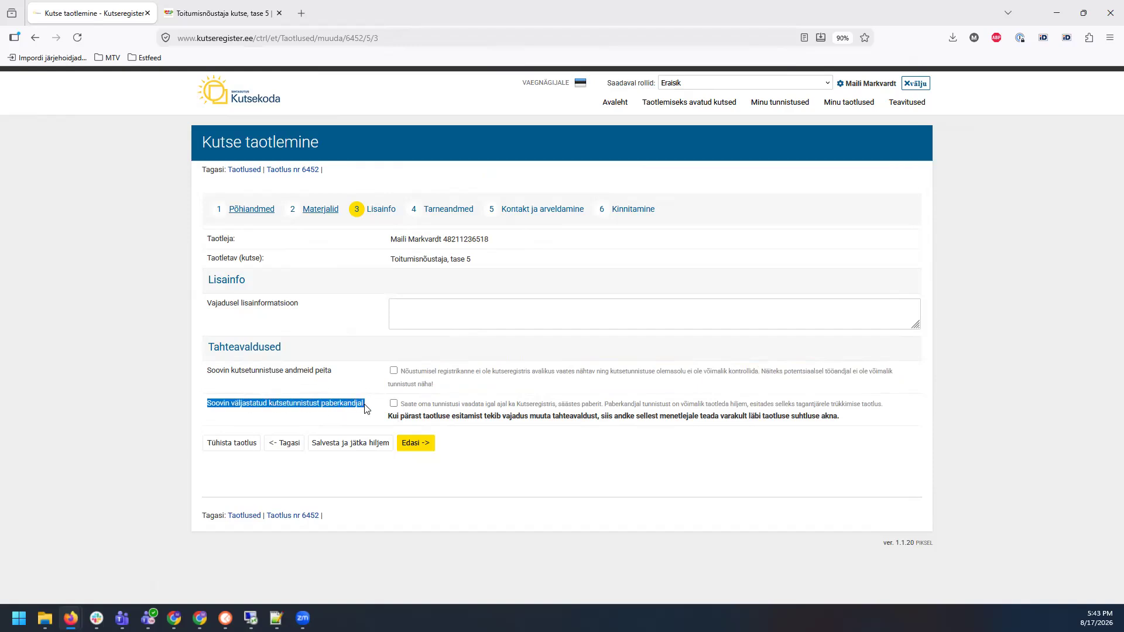
pyautogui.click(654, 417)
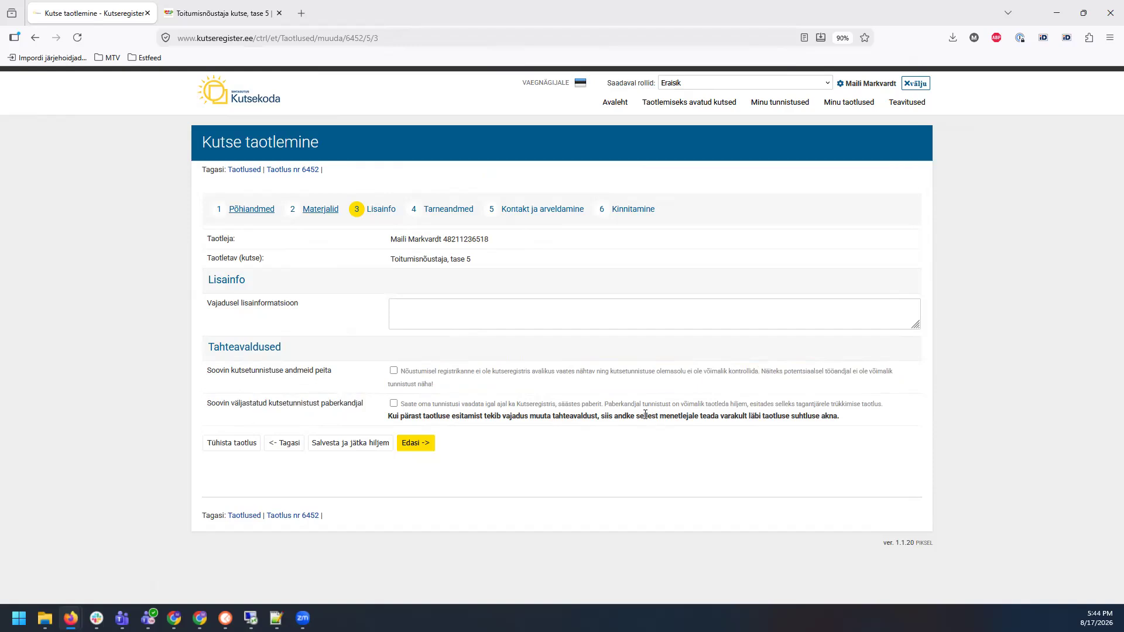
pyautogui.click(394, 404)
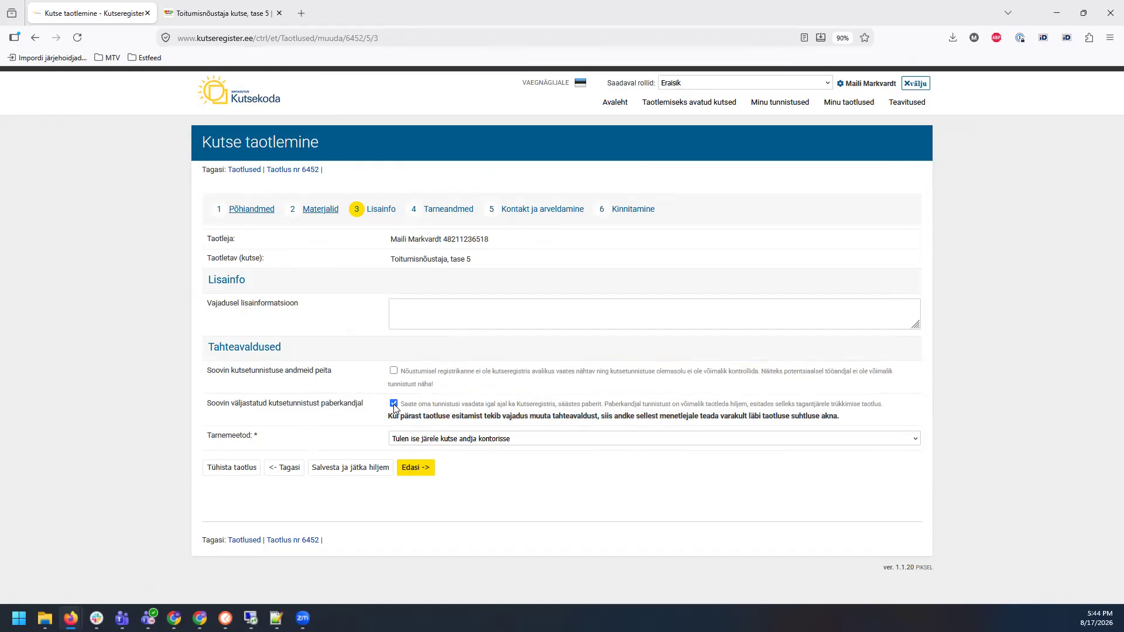
pyautogui.click(539, 443)
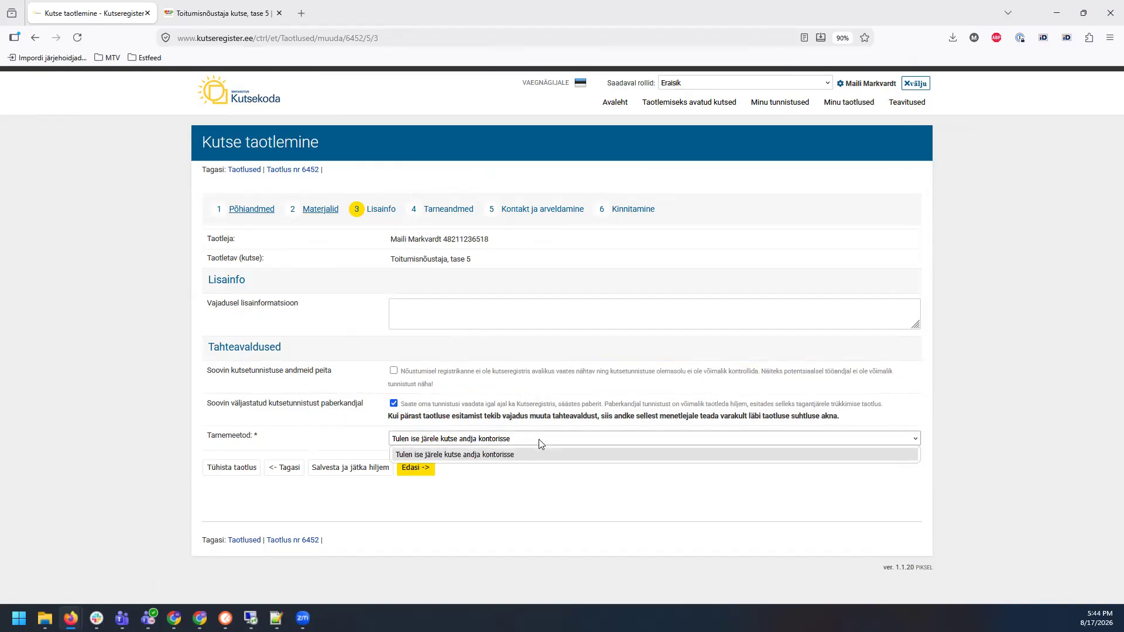
pyautogui.click(539, 444)
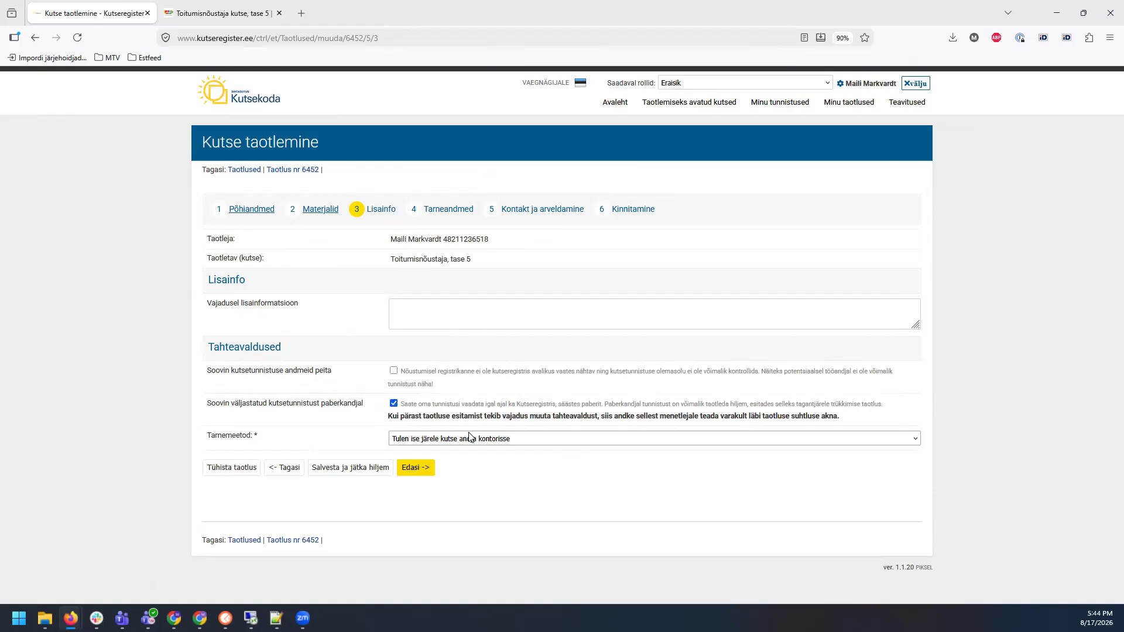
pyautogui.click(394, 405)
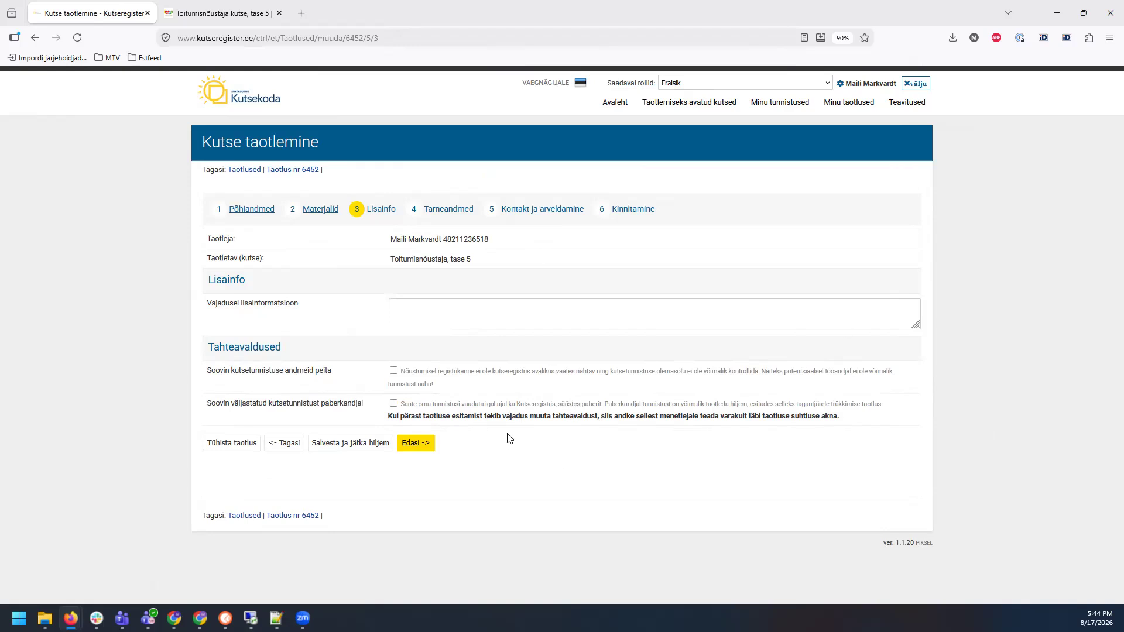
pyautogui.click(416, 443)
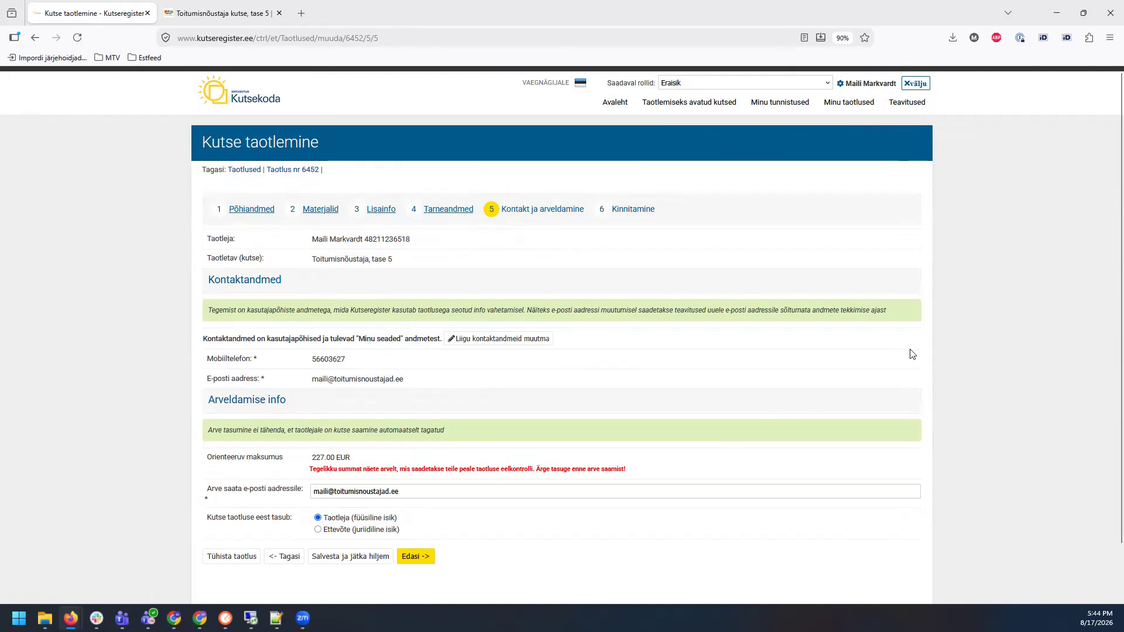
# Step: Review the invoice-payment notice on Kontakt ja arveldamine and continue to step 6, Kinnitamine
pyautogui.scroll(-2, 925, 349)
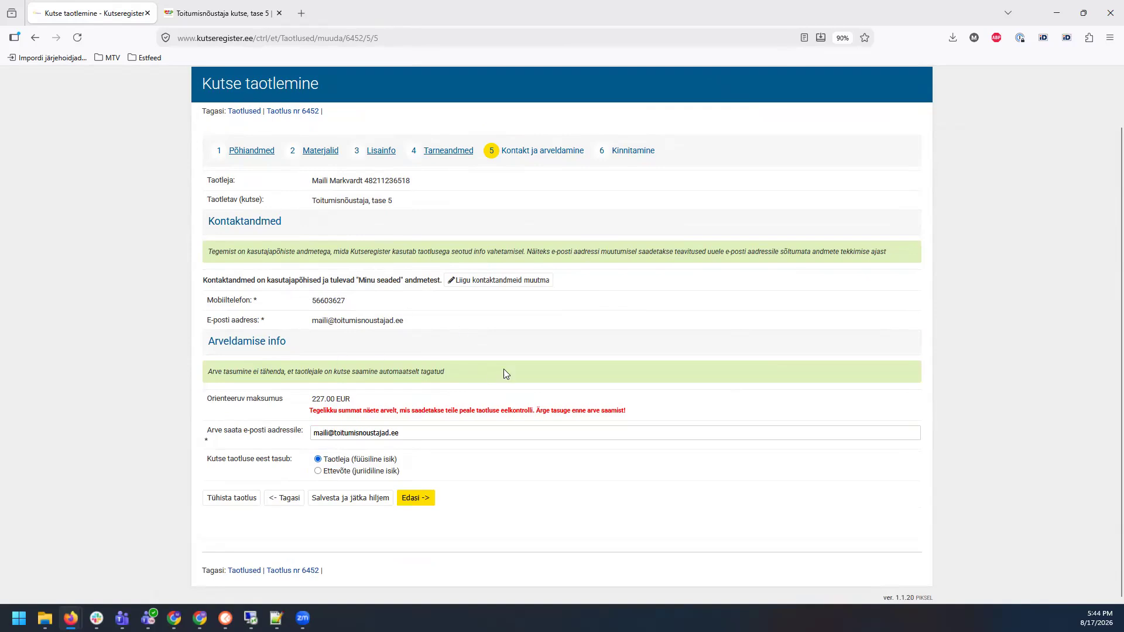
pyautogui.moveTo(209, 374); pyautogui.dragTo(472, 379)
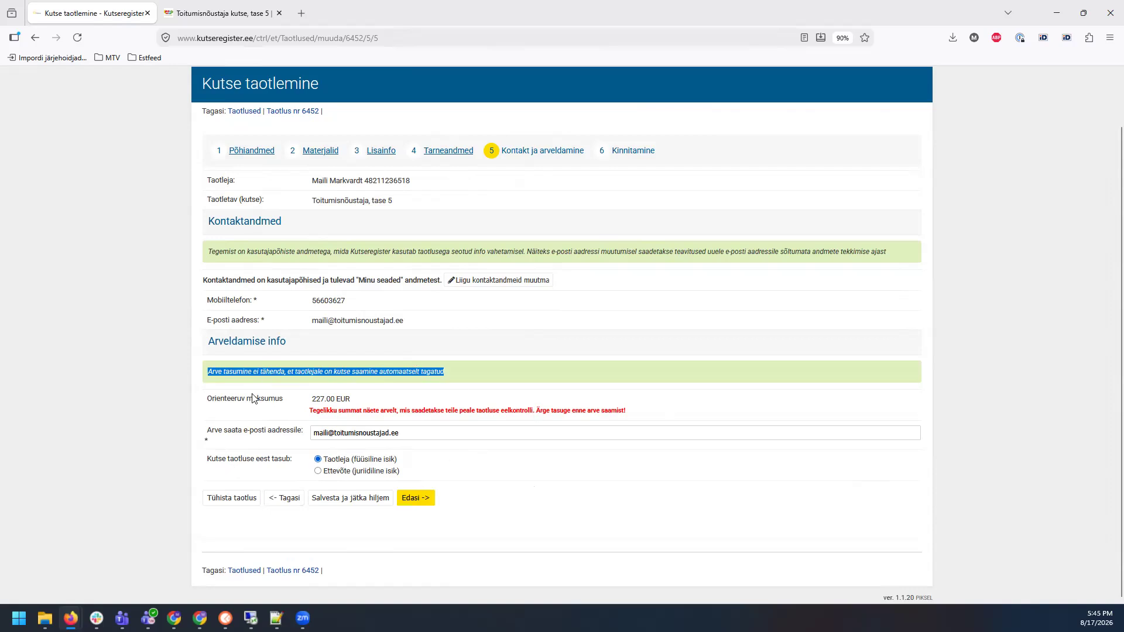
pyautogui.click(550, 509)
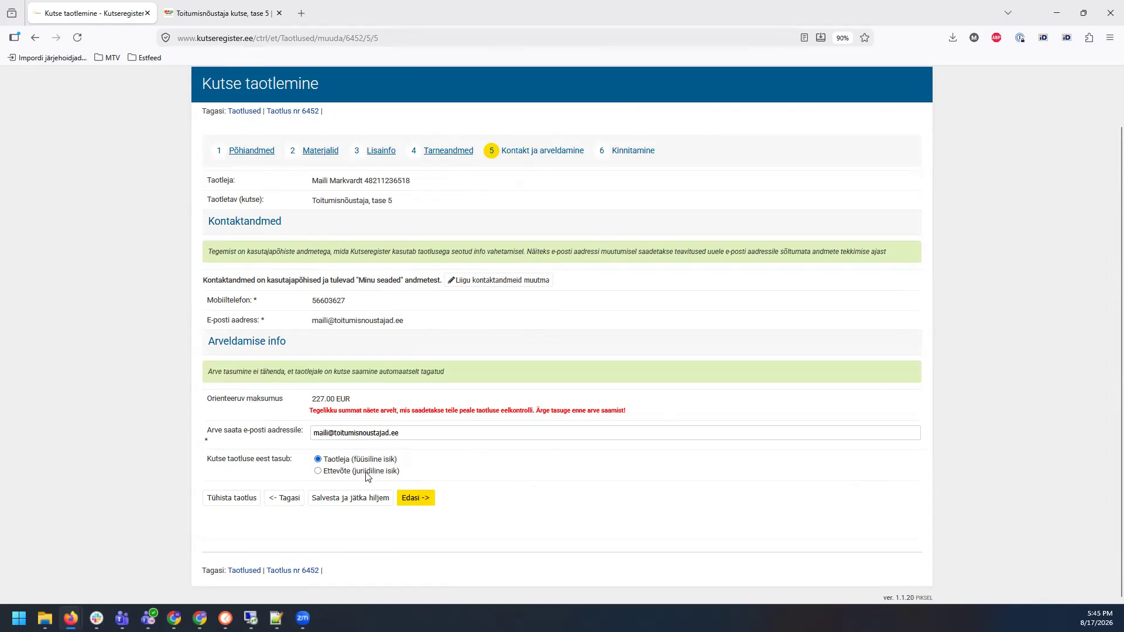
pyautogui.click(415, 500)
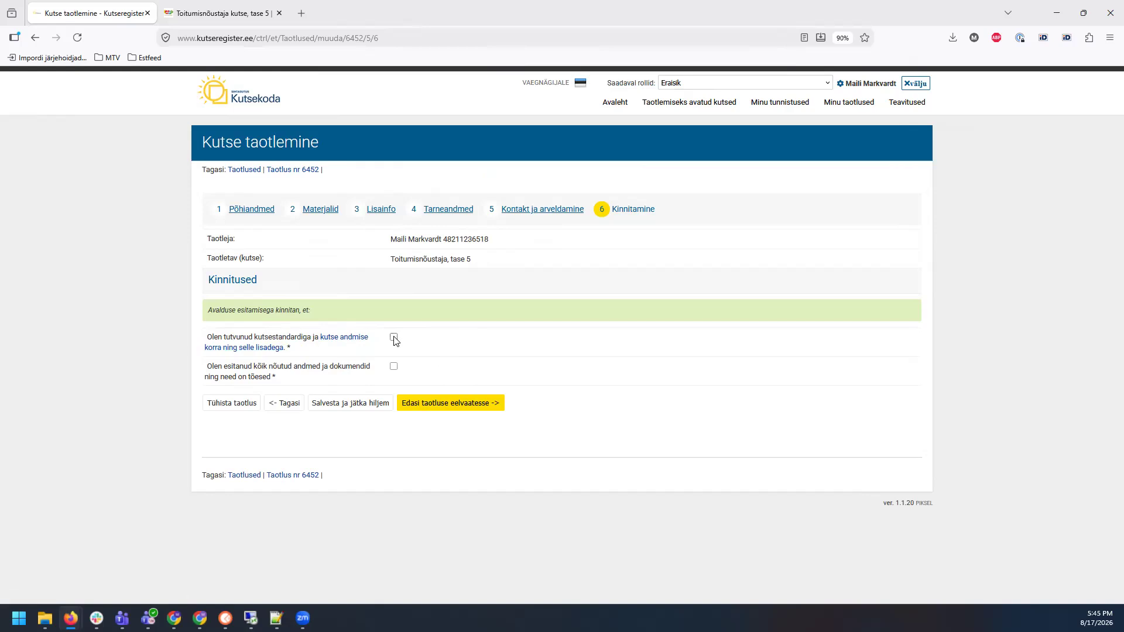
# Step: Tick the declaration that all submitted data and documents are true, then open the preview
pyautogui.click(394, 368)
pyautogui.click(459, 408)
pyautogui.scroll(-1, 1006, 302)
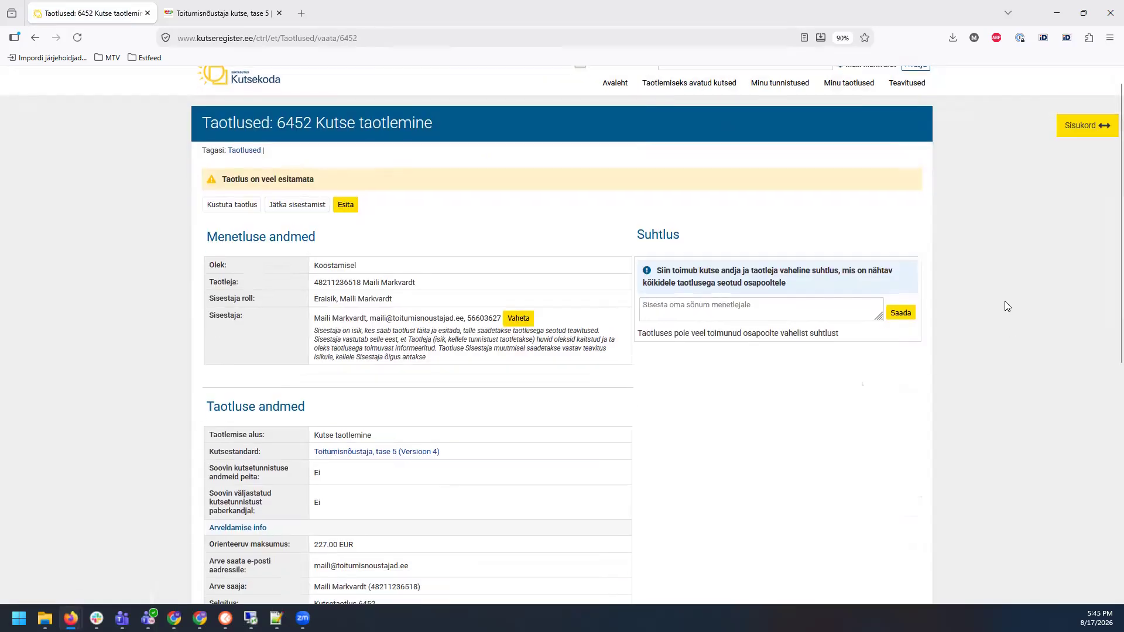
pyautogui.scroll(-3, 1004, 306)
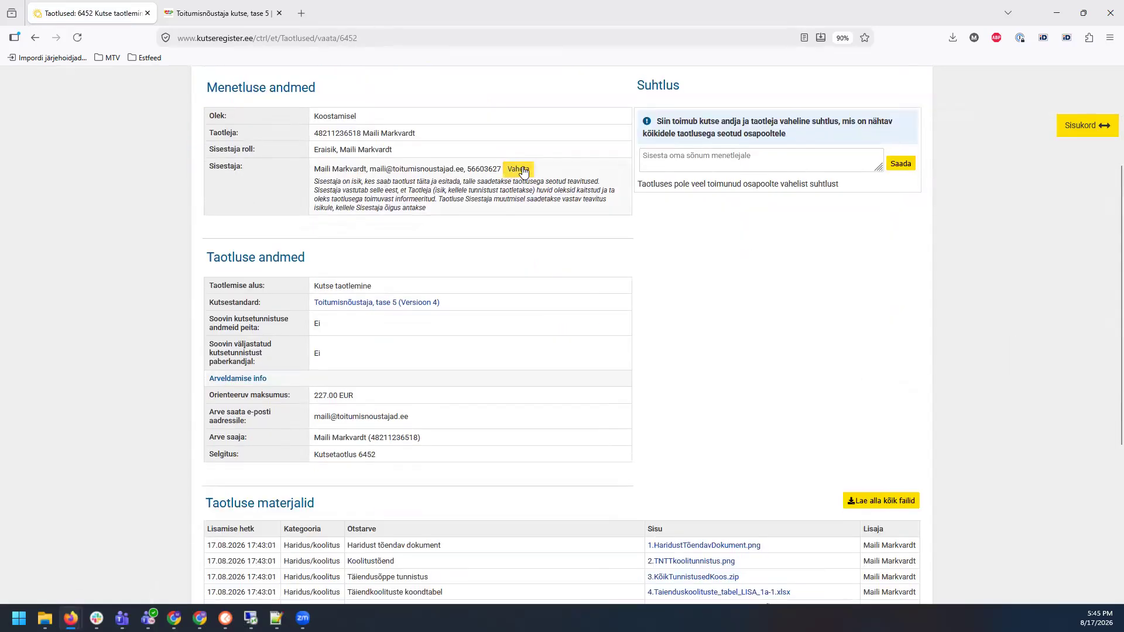
pyautogui.scroll(-5, 1025, 270)
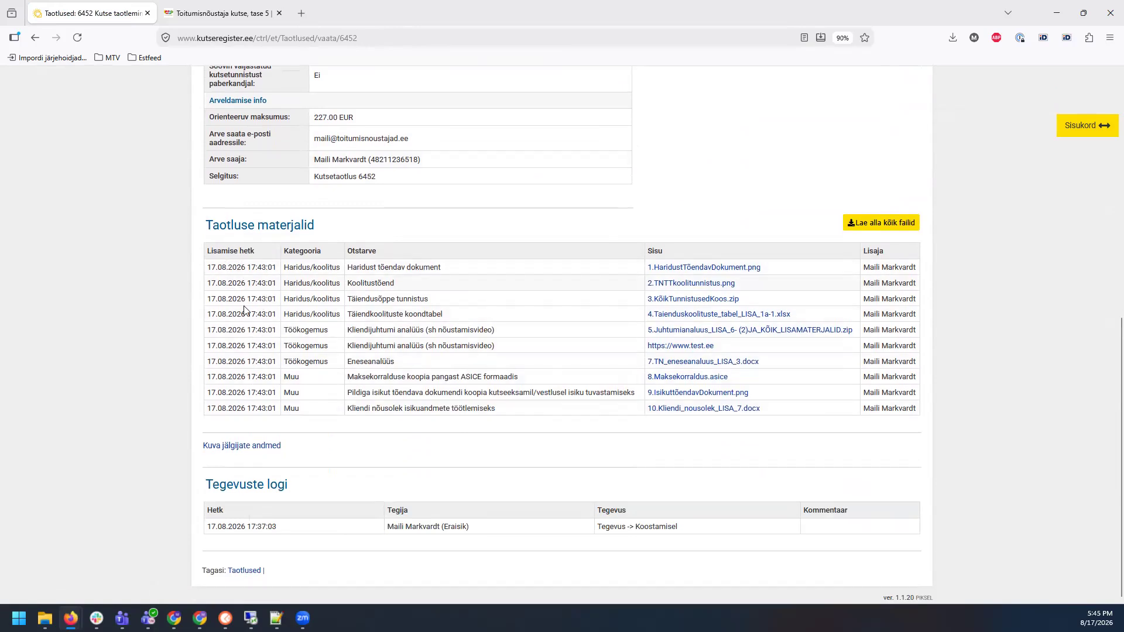
pyautogui.click(220, 13)
pyautogui.scroll(-1, 559, 275)
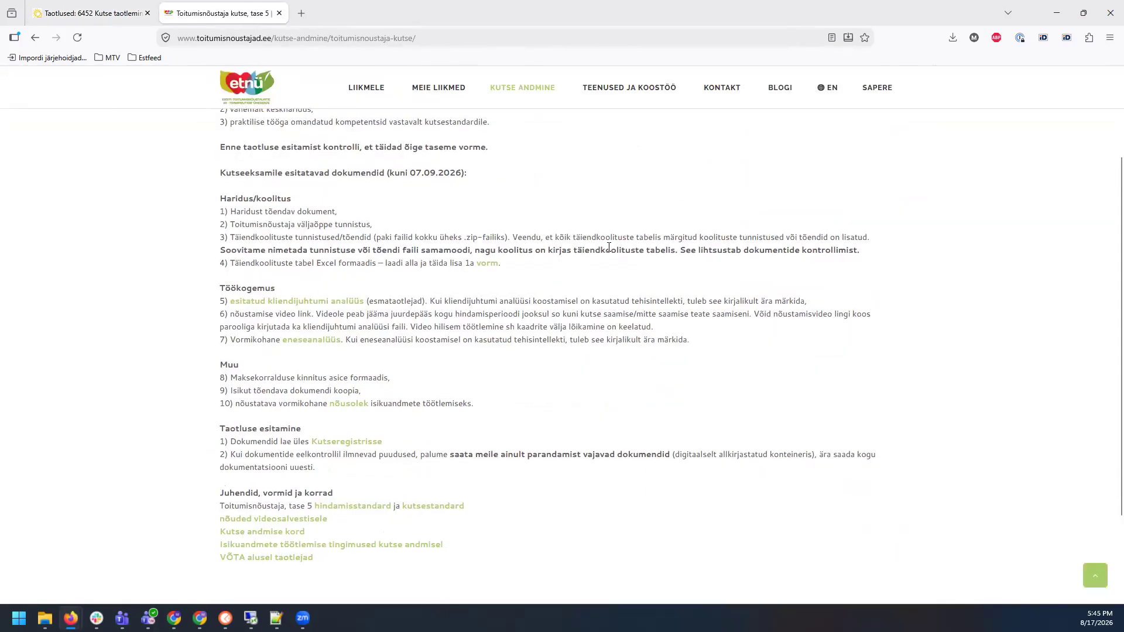
pyautogui.click(104, 12)
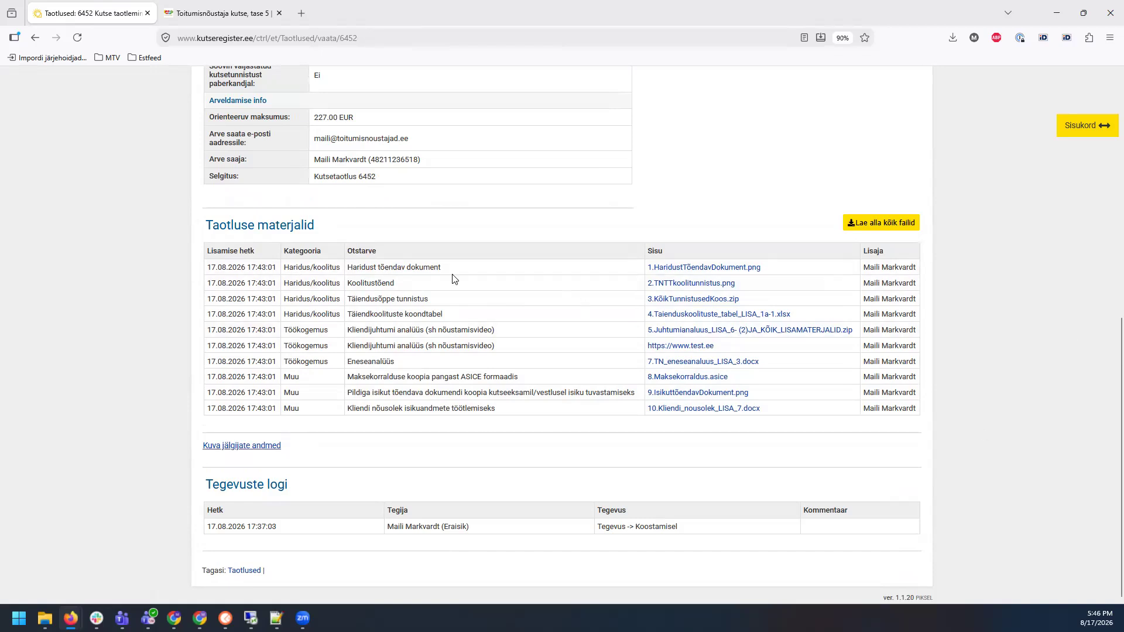
pyautogui.scroll(3, 1013, 403)
pyautogui.scroll(-3, 1013, 403)
pyautogui.scroll(5, 1013, 402)
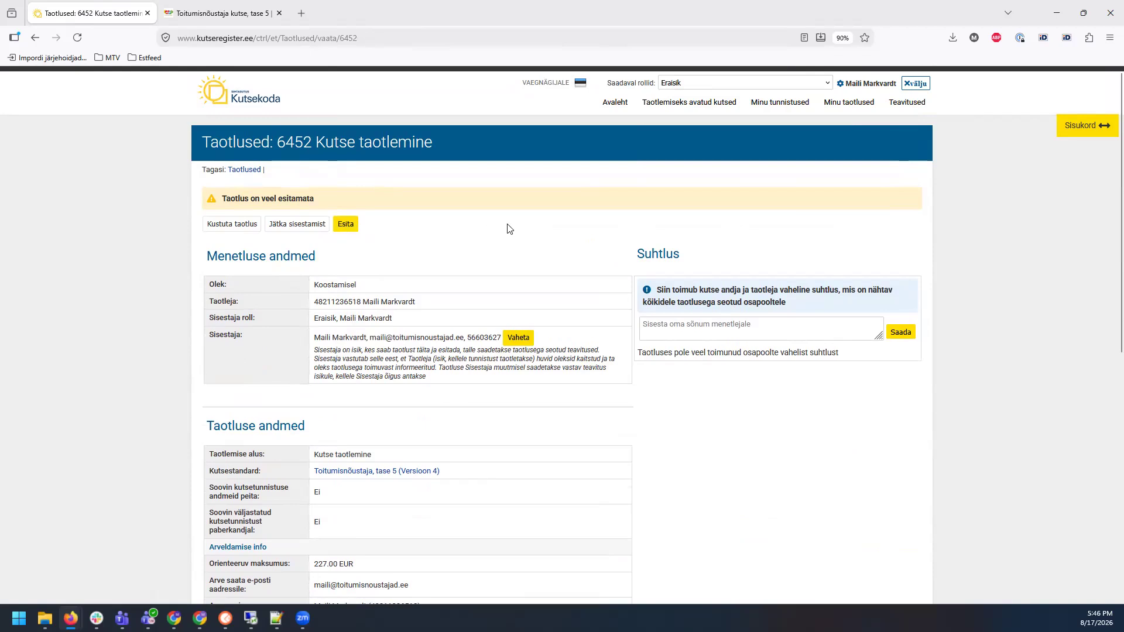
pyautogui.scroll(-5, 509, 228)
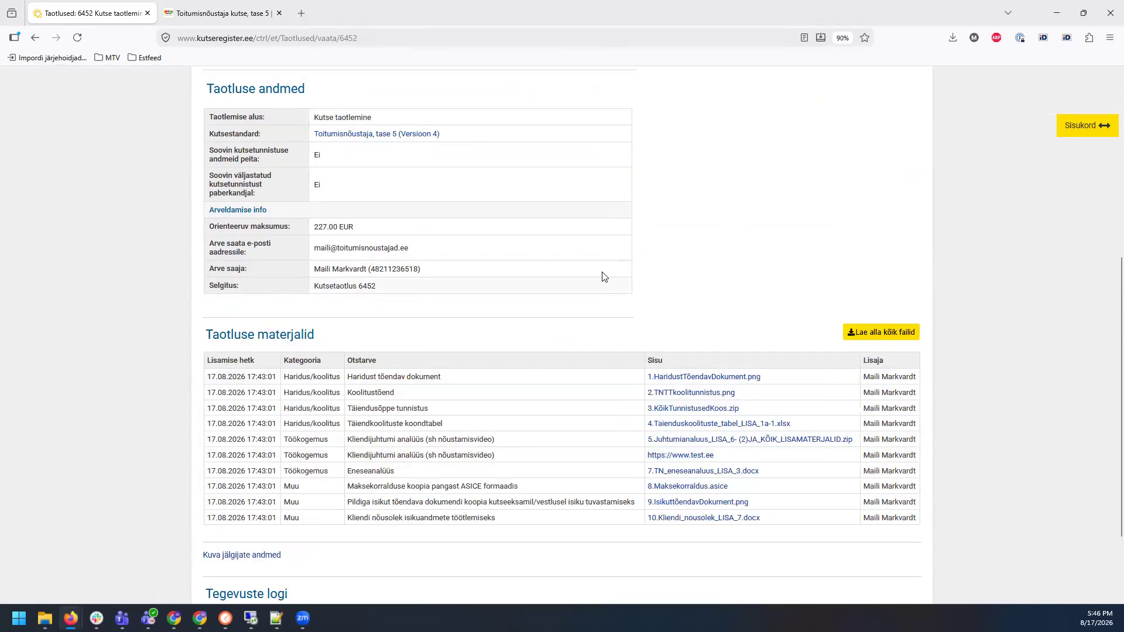
pyautogui.scroll(4, 568, 250)
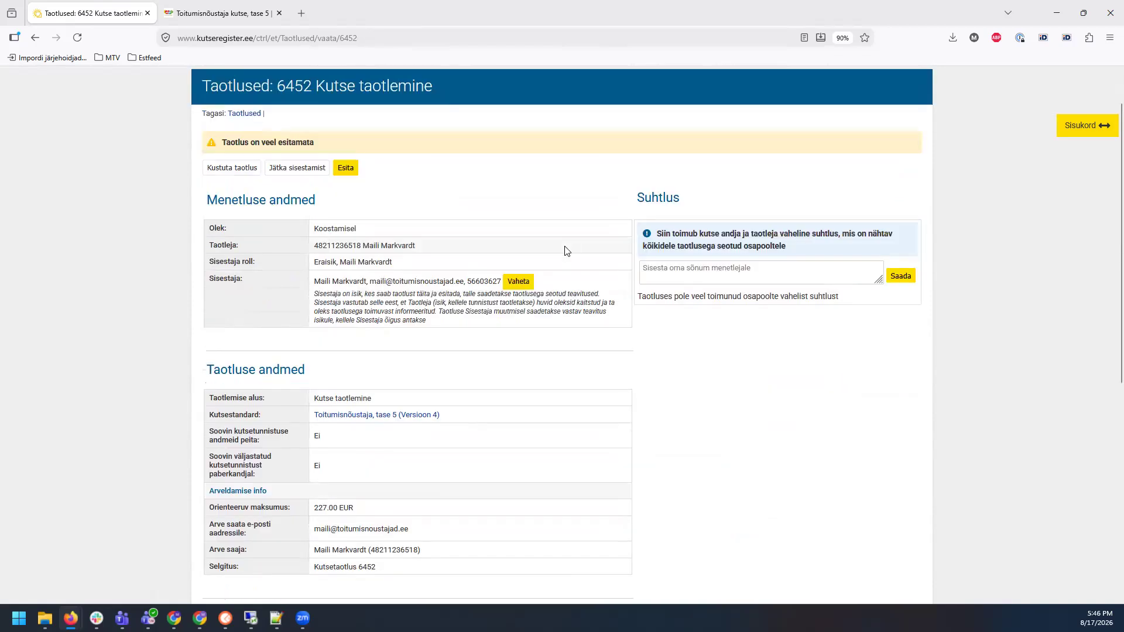
pyautogui.scroll(1, 567, 251)
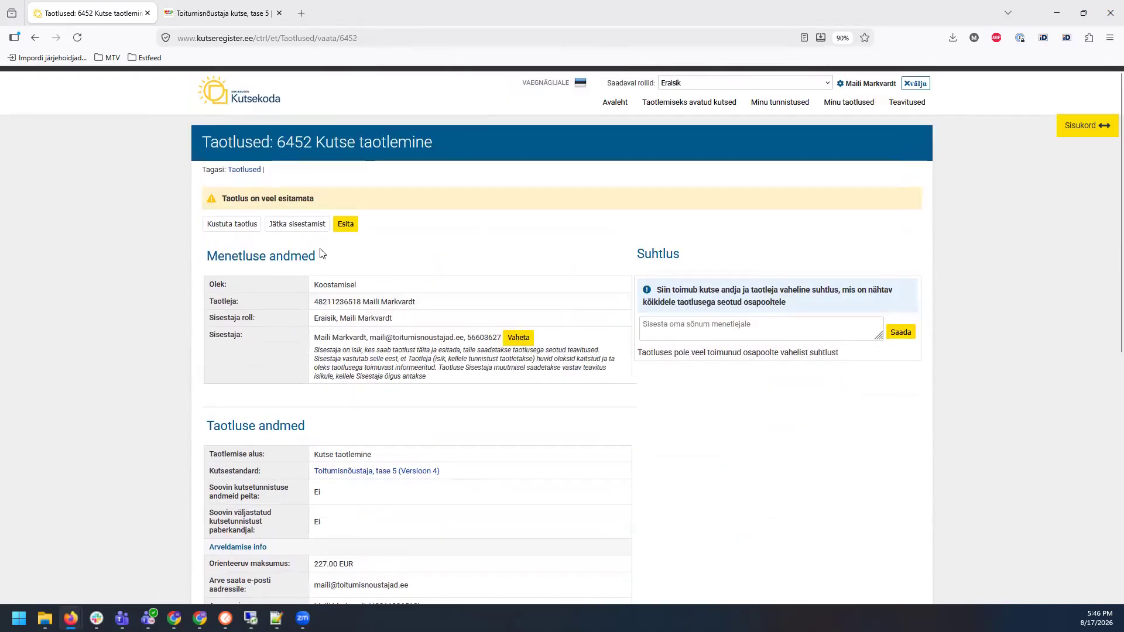
pyautogui.click(291, 229)
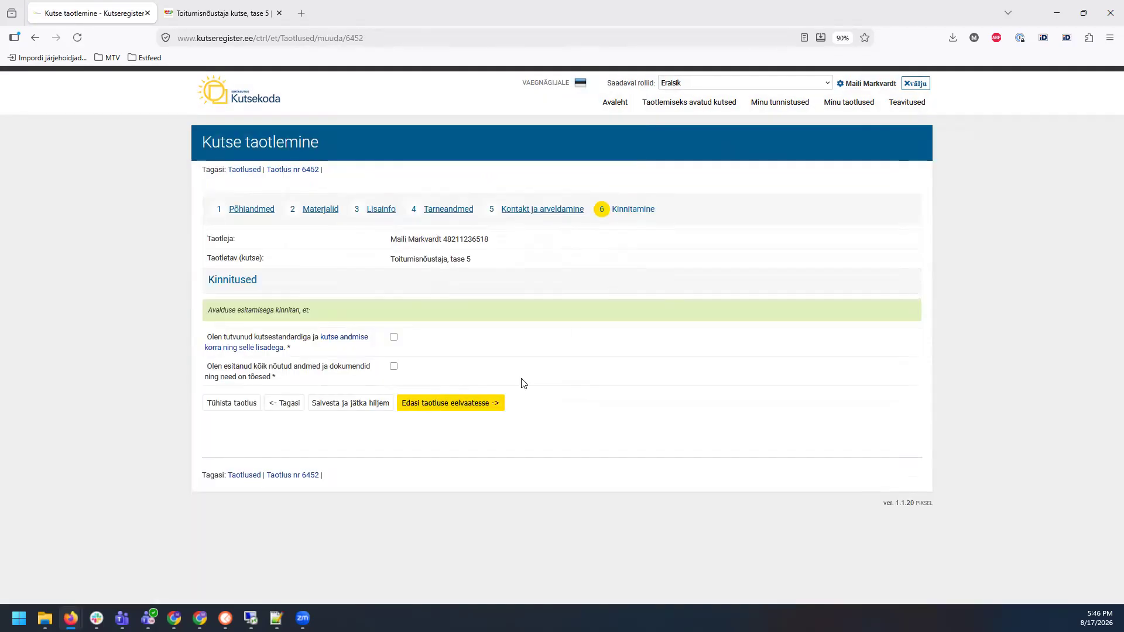
pyautogui.click(444, 212)
pyautogui.click(557, 213)
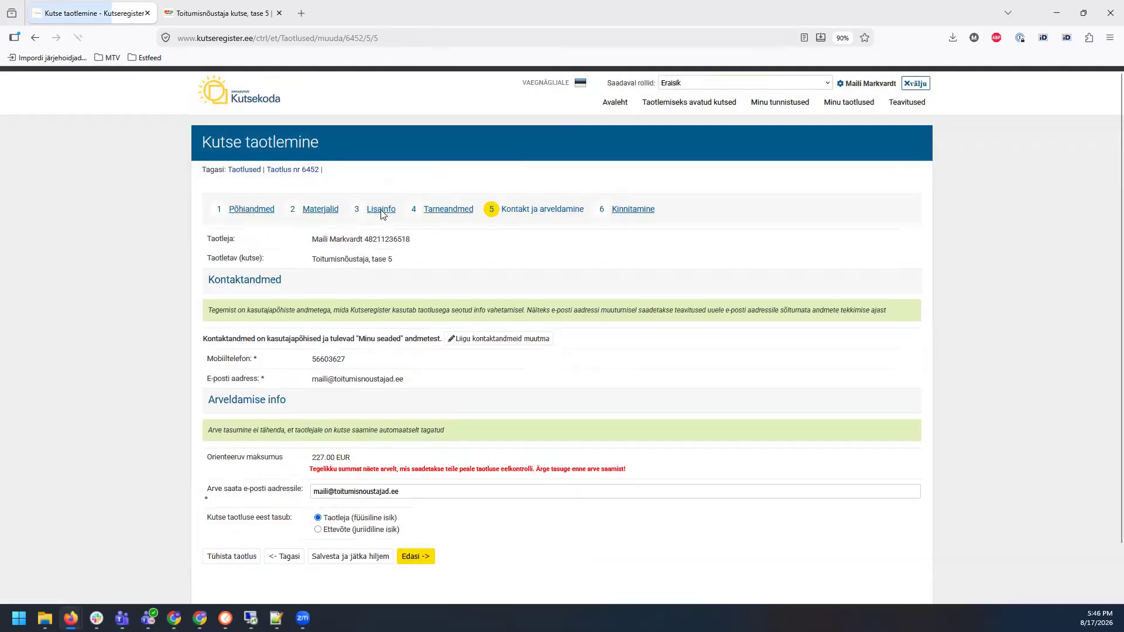
pyautogui.click(381, 212)
pyautogui.click(325, 212)
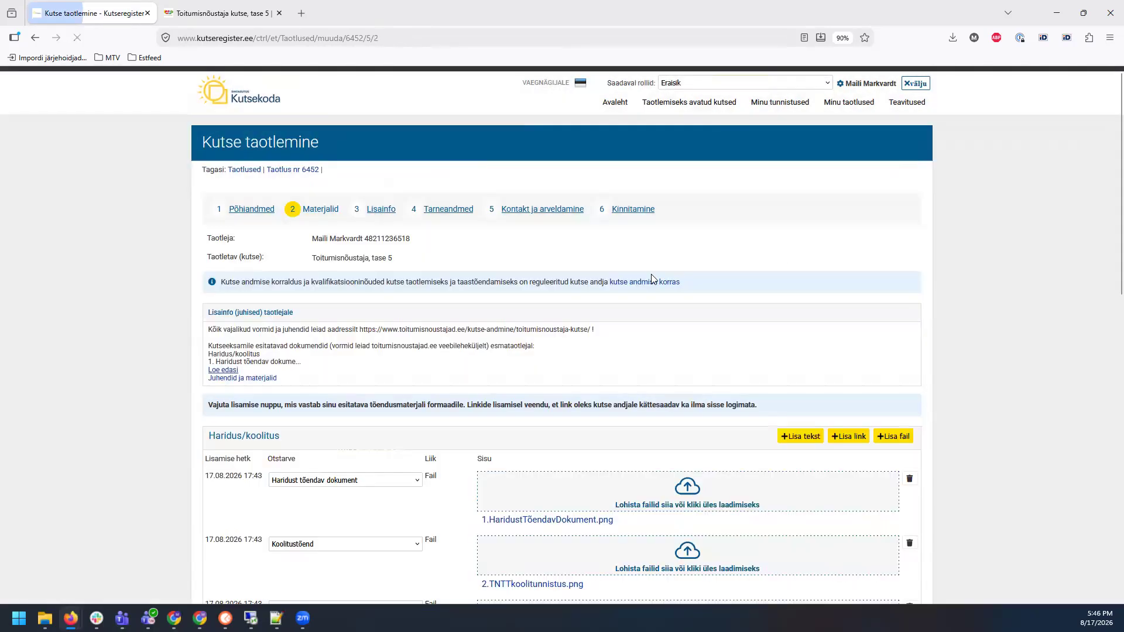
pyautogui.click(639, 211)
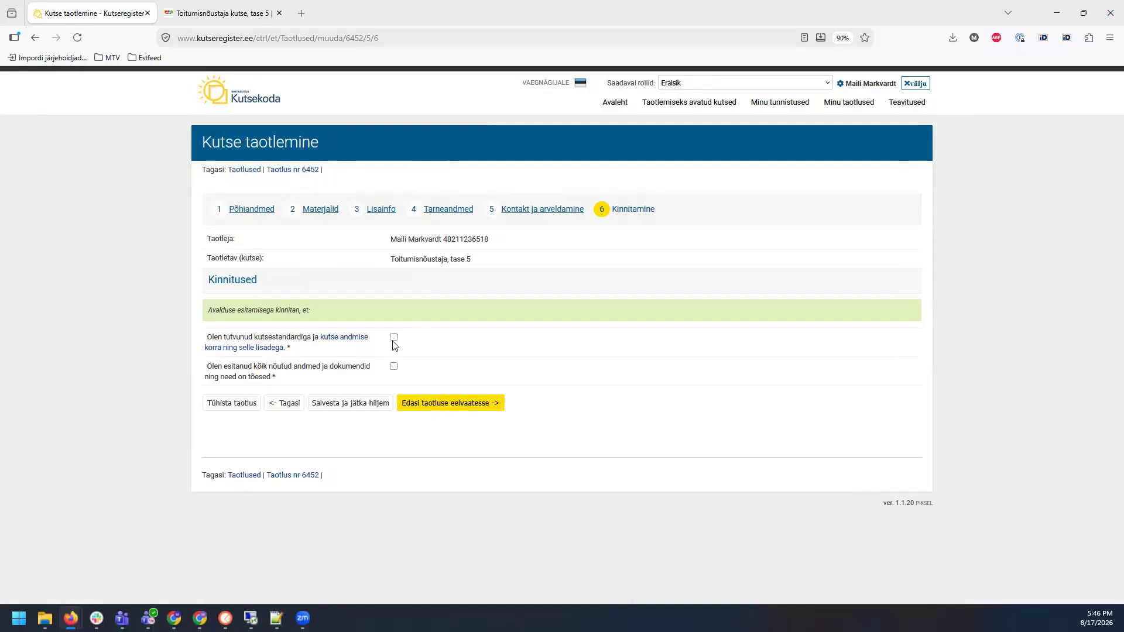
# Step: Tick both Kinnitamine declarations again and proceed to the application preview
pyautogui.click(393, 338)
pyautogui.click(394, 366)
pyautogui.click(475, 404)
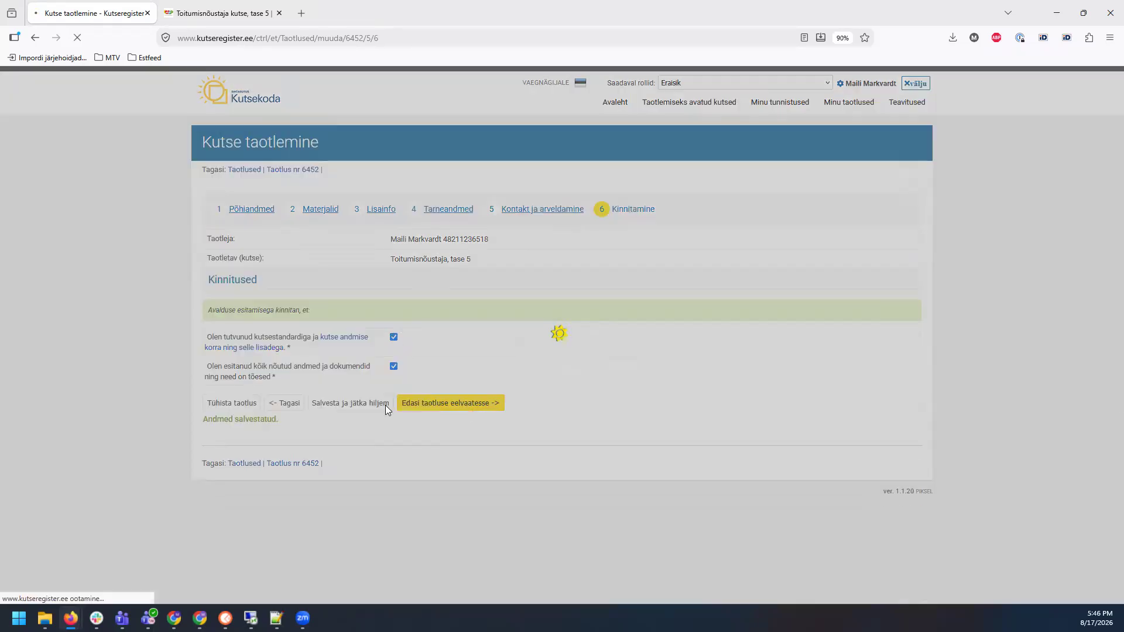
pyautogui.scroll(-5, 714, 355)
pyautogui.scroll(3, 728, 349)
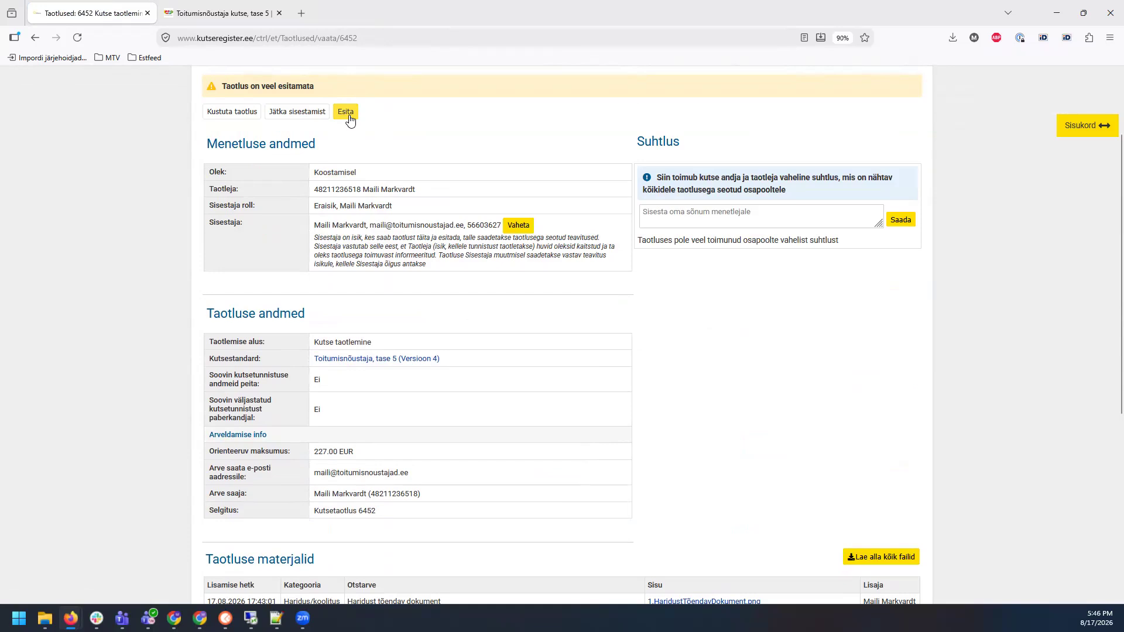
pyautogui.scroll(1, 350, 120)
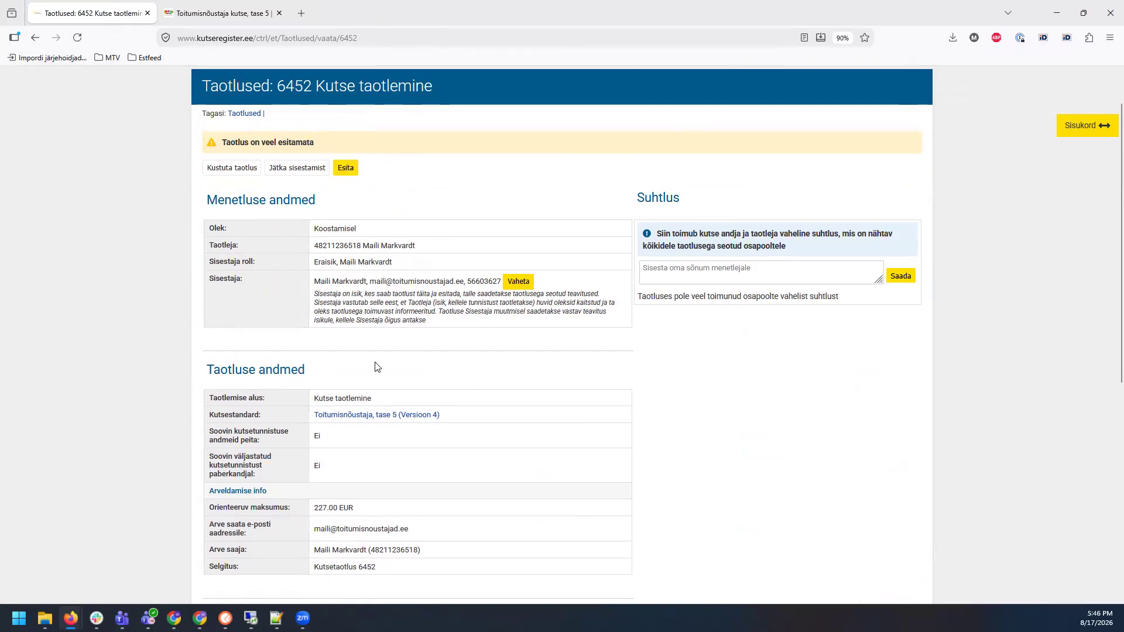
pyautogui.scroll(2, 478, 189)
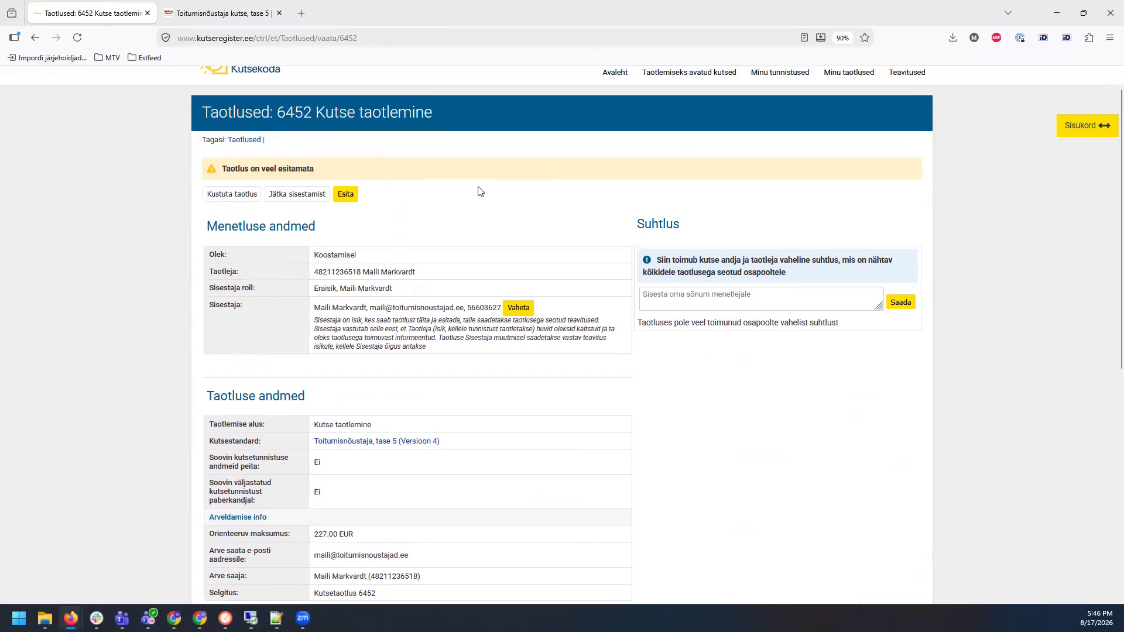
pyautogui.click(614, 103)
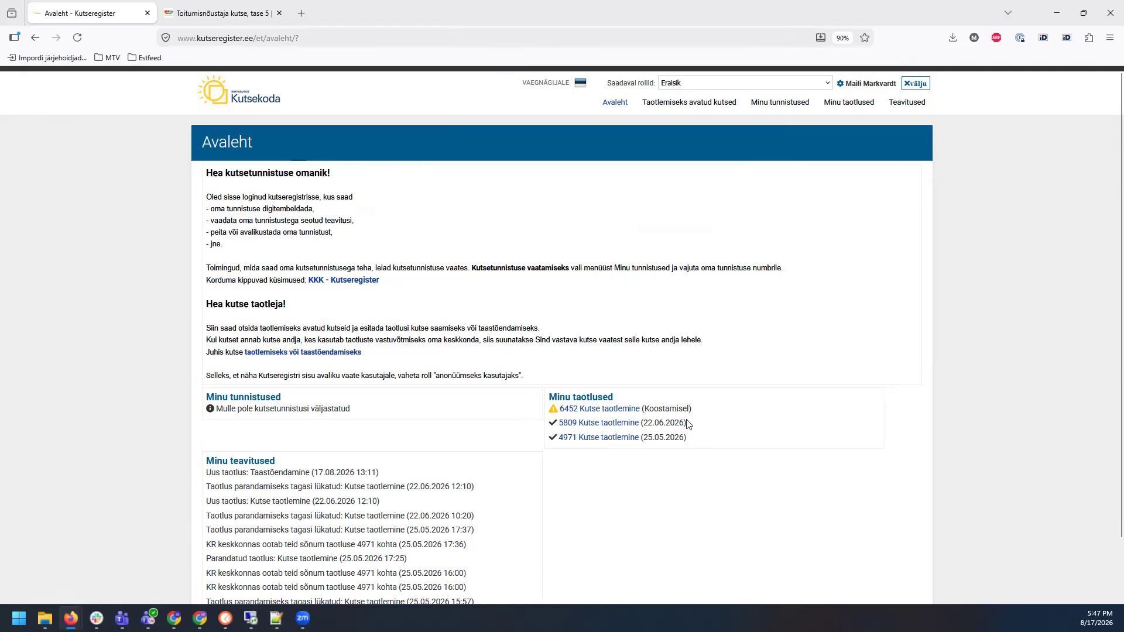
pyautogui.tripleClick(644, 421)
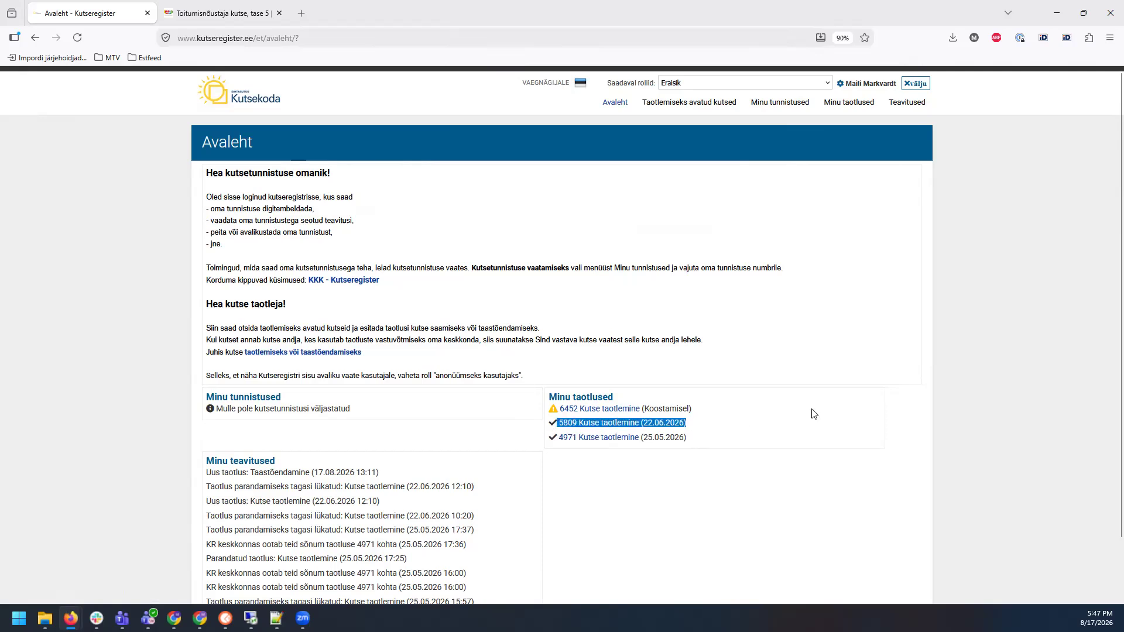
pyautogui.click(737, 346)
pyautogui.click(622, 429)
pyautogui.scroll(-5, 656, 391)
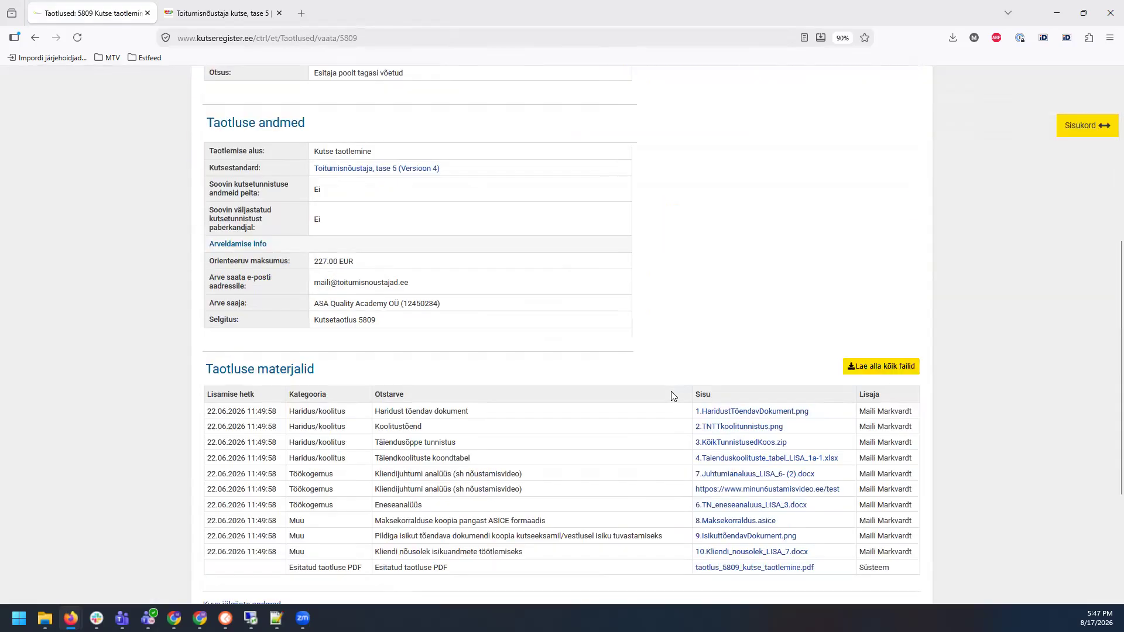
pyautogui.scroll(-3, 671, 397)
pyautogui.scroll(1, 732, 459)
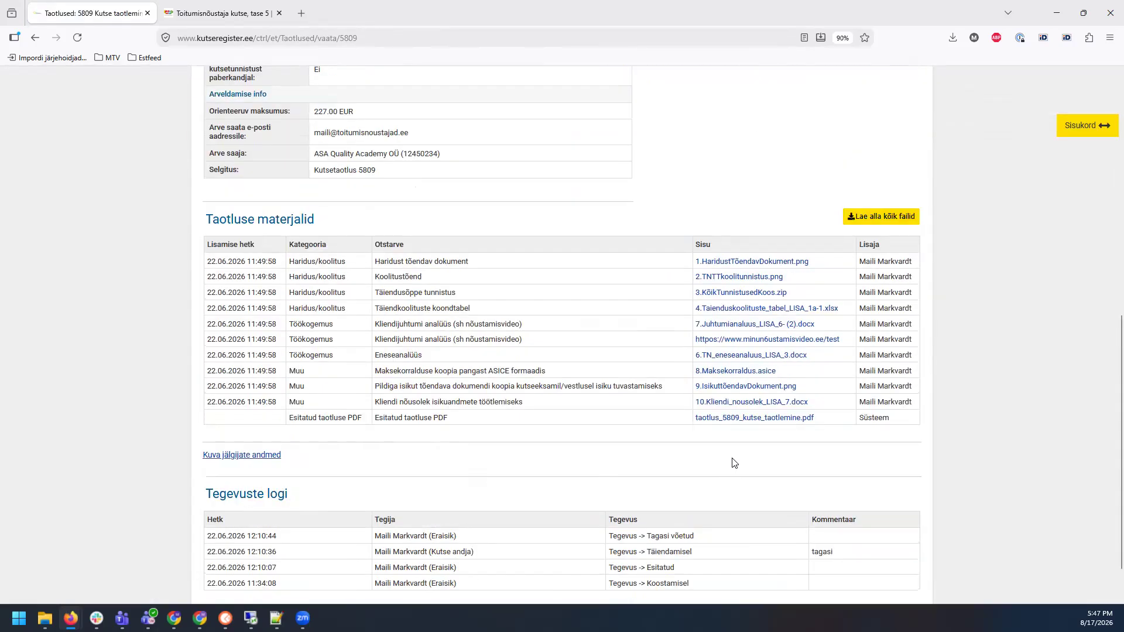
pyautogui.scroll(8, 735, 427)
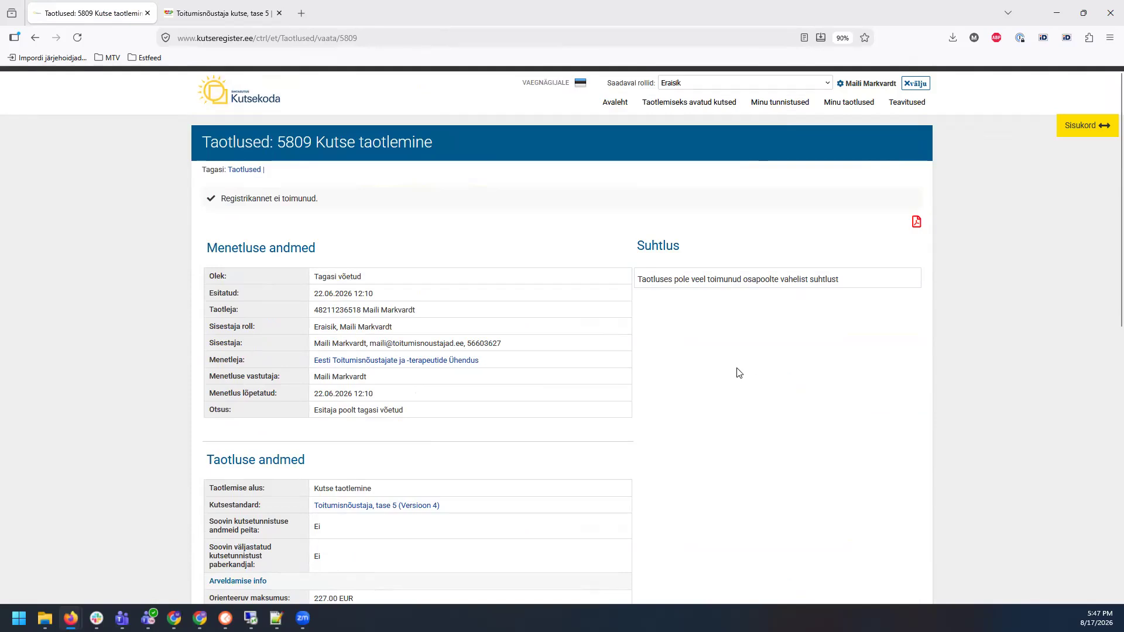